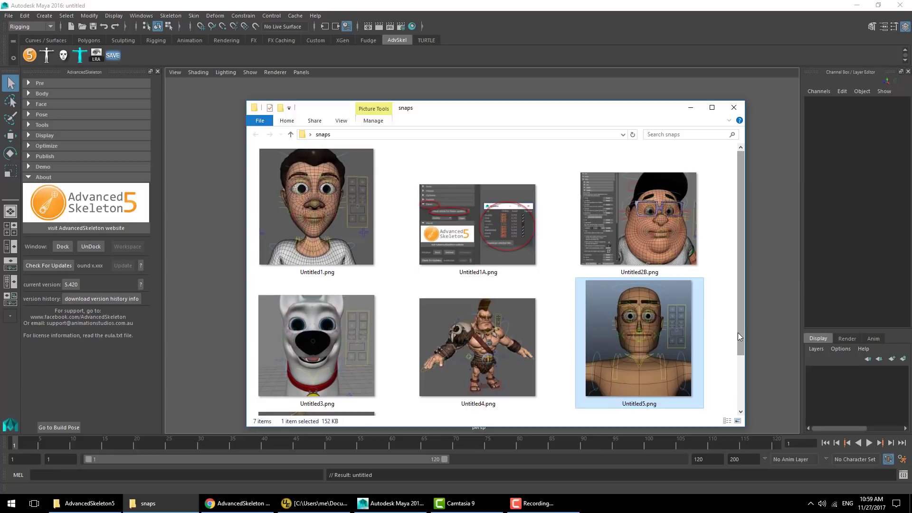
View the face rig snapshot Untitled5.png at full size, close it, and return to Maya.
{"action": "double_click", "coordinate": [662, 340]}
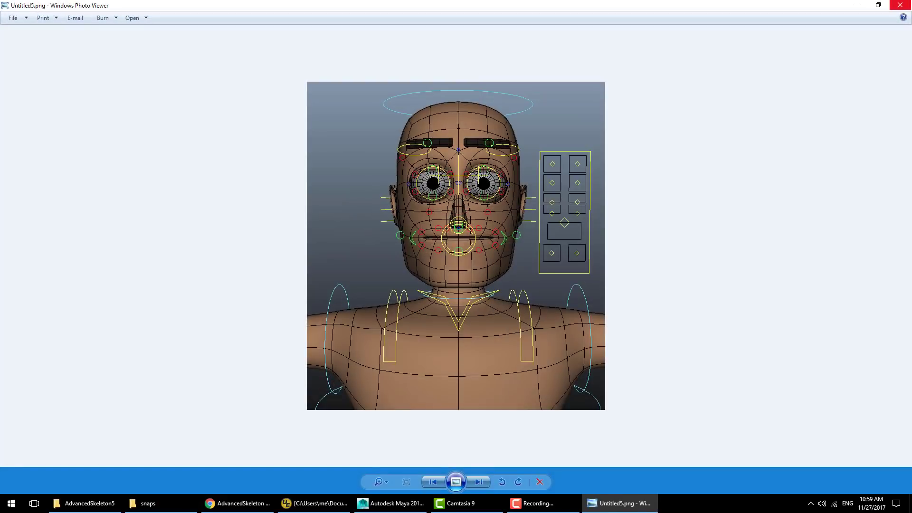
{"action": "key", "text": "alt+F4"}
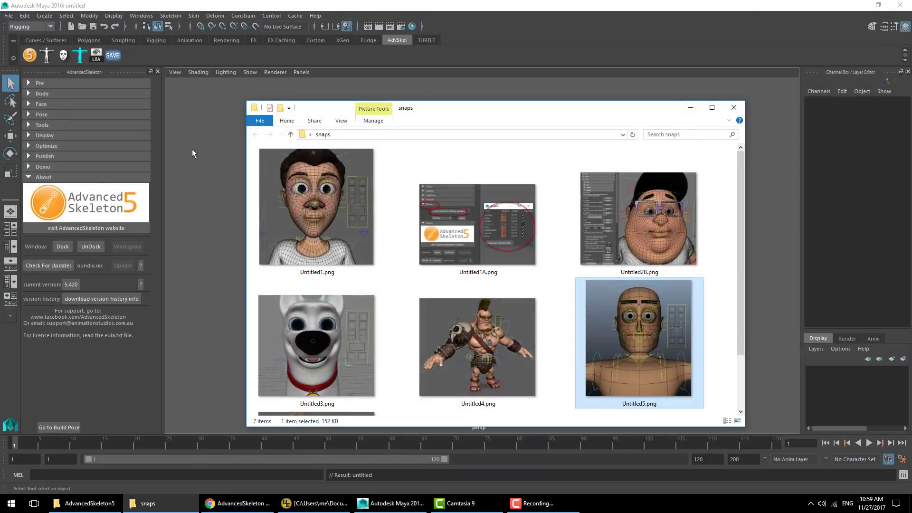
{"action": "left_click", "coordinate": [192, 153]}
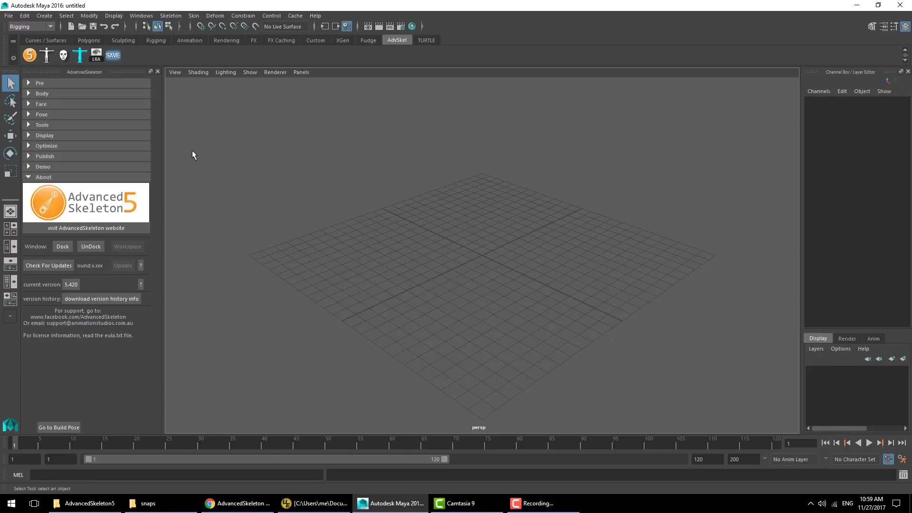
Reference the character scenes max.mb and oldMax.mb from AdvancedSkeletonExamples/max into the empty scene.
{"action": "left_click", "coordinate": [8, 15]}
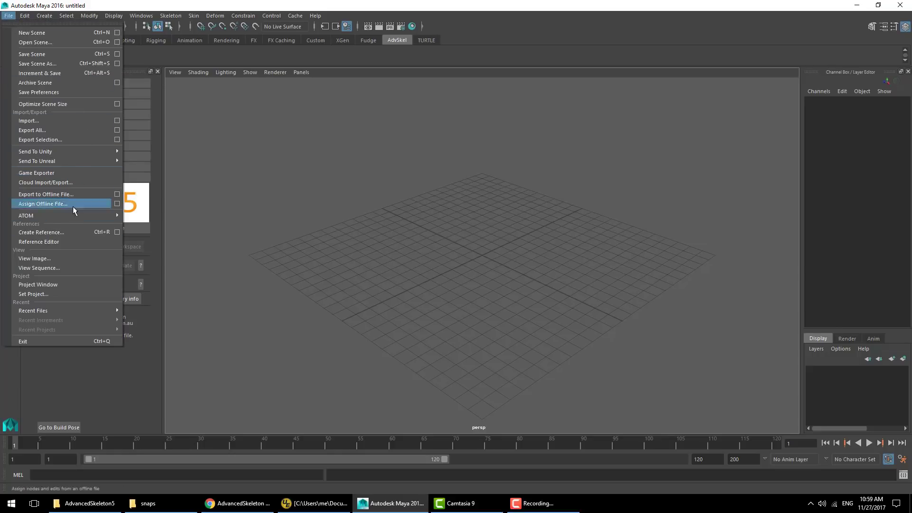
{"action": "left_click", "coordinate": [71, 232]}
{"action": "double_click", "coordinate": [276, 163]}
{"action": "left_click", "coordinate": [8, 15]}
{"action": "left_click", "coordinate": [75, 233]}
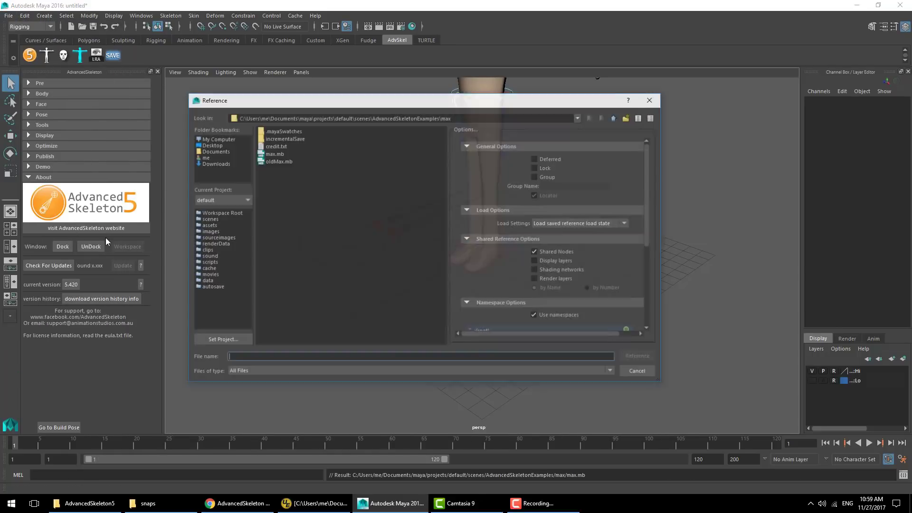
{"action": "double_click", "coordinate": [275, 163]}
Move the max rig's Main control sideways to about -5.56 in X so the two characters stand side by side.
{"action": "left_click", "coordinate": [268, 476]}
{"action": "left_click", "coordinate": [519, 270]}
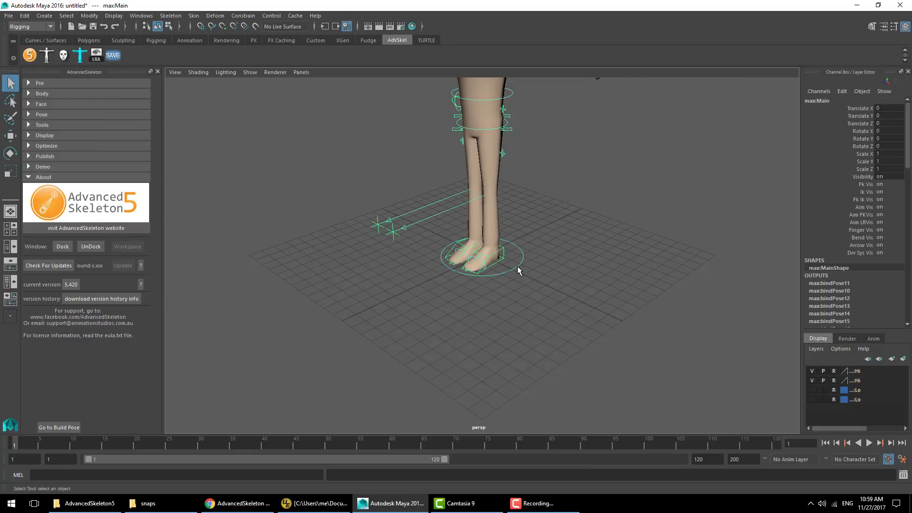
{"action": "key", "text": "w"}
{"action": "left_click_drag", "start_coordinate": [518, 271], "coordinate": [466, 247]}
{"action": "left_click", "coordinate": [438, 337]}
{"action": "middle_click_drag", "start_coordinate": [459, 280], "coordinate": [417, 422], "text": "alt"}
{"action": "left_click_drag", "start_coordinate": [440, 402], "coordinate": [493, 387], "text": "alt"}
{"action": "right_click_drag", "start_coordinate": [493, 387], "coordinate": [491, 389], "text": "alt"}
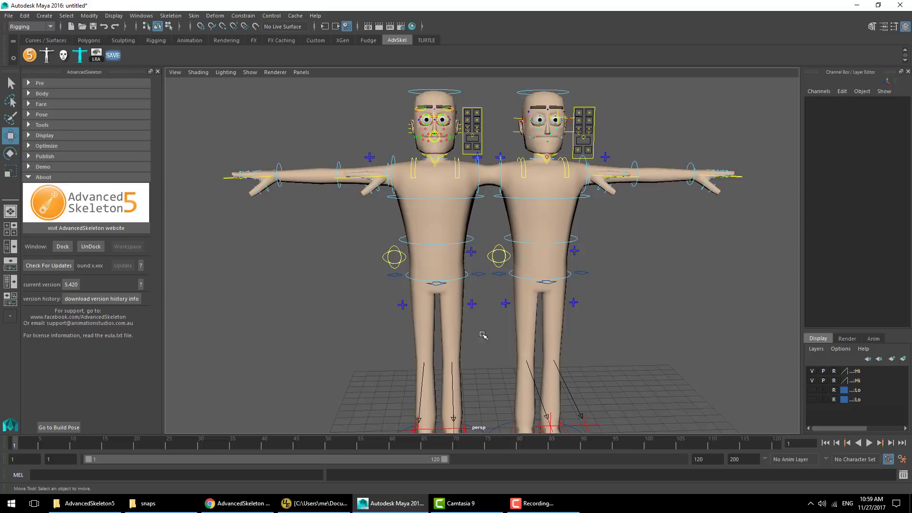
{"action": "key", "text": "a"}
{"action": "middle_click_drag", "start_coordinate": [532, 210], "coordinate": [532, 223], "text": "alt"}
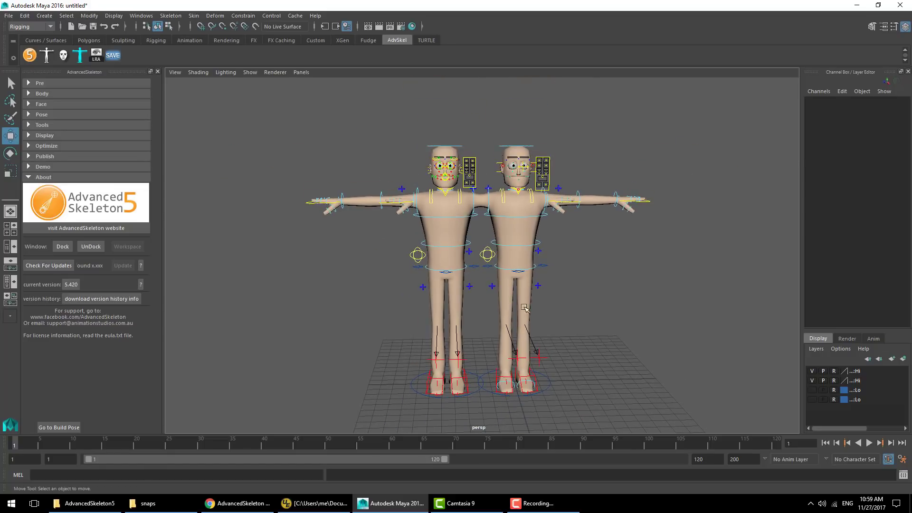
Select the Main control of the oldMax rig and that of the max rig in turn to identify the characters.
{"action": "left_click", "coordinate": [549, 388]}
{"action": "scroll", "coordinate": [547, 311], "scroll_direction": "up", "scroll_amount": 3}
{"action": "middle_click_drag", "start_coordinate": [548, 298], "coordinate": [535, 329], "text": "alt"}
{"action": "scroll", "coordinate": [488, 347], "scroll_direction": "down", "scroll_amount": 2}
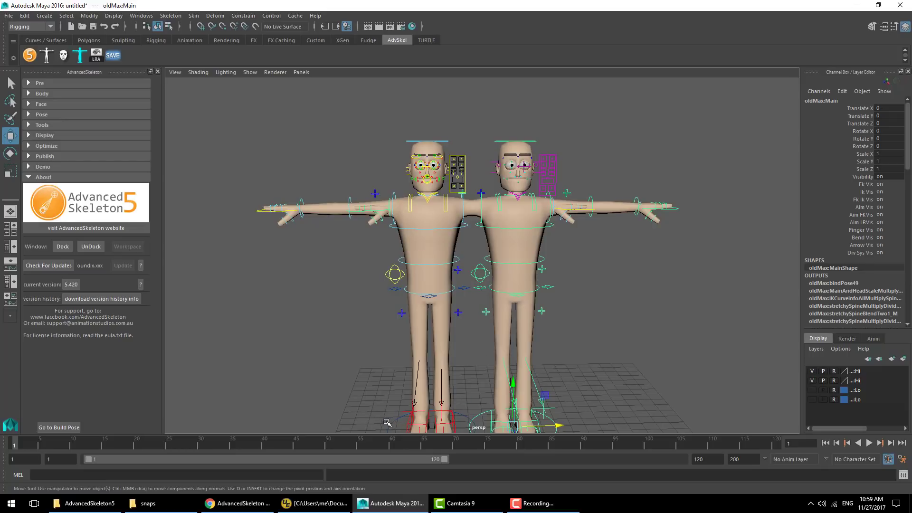
{"action": "left_click", "coordinate": [391, 422]}
{"action": "middle_click_drag", "start_coordinate": [403, 386], "coordinate": [399, 356], "text": "alt"}
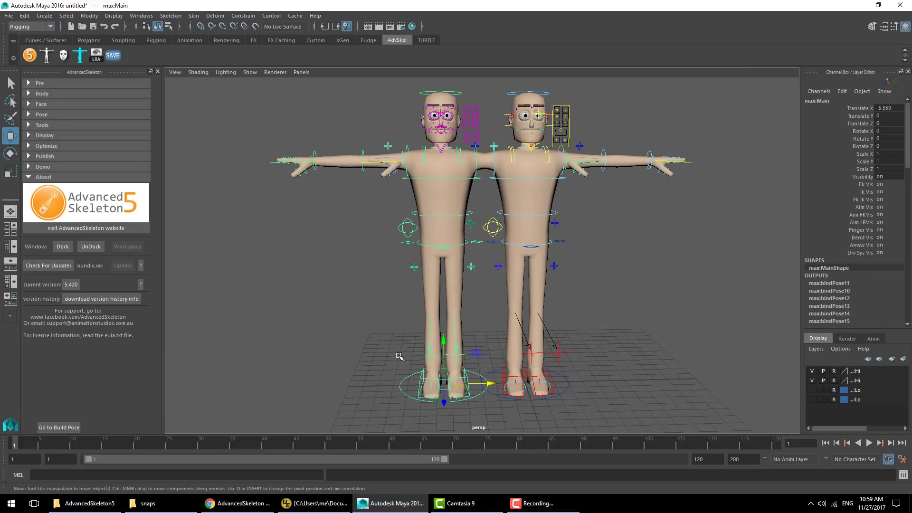
{"action": "left_click", "coordinate": [597, 401]}
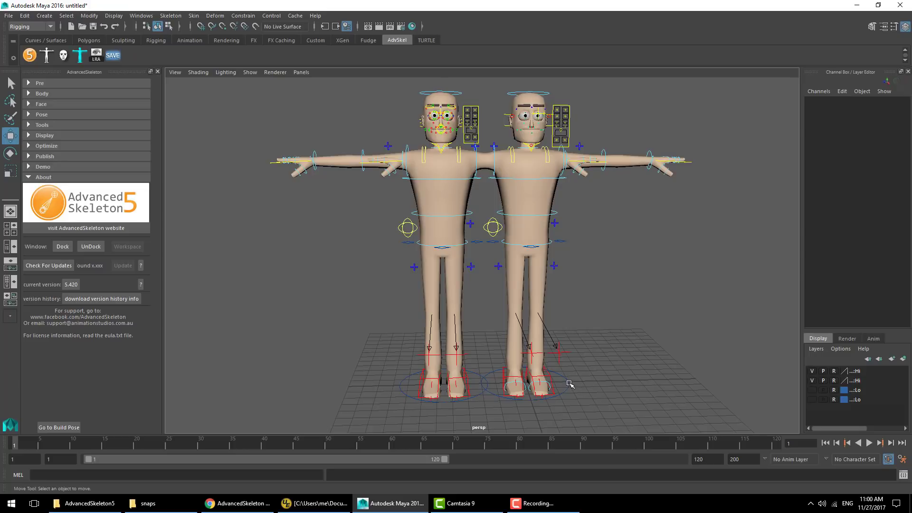
Check the Version extra attribute on the Main controls of the oldMax and max rigs.
{"action": "left_click", "coordinate": [569, 384]}
{"action": "left_click", "coordinate": [577, 400]}
{"action": "right_click_drag", "start_coordinate": [570, 381], "coordinate": [572, 293]}
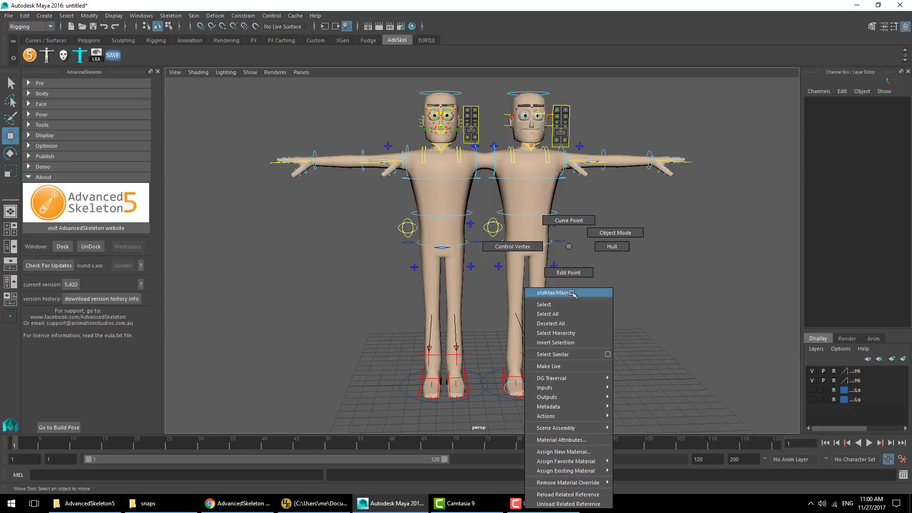
{"action": "left_click", "coordinate": [571, 293]}
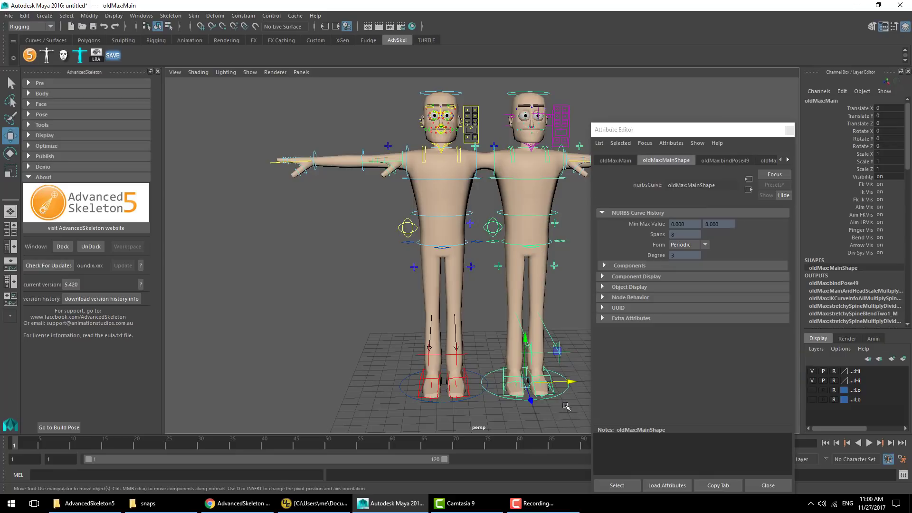
{"action": "left_click", "coordinate": [614, 163]}
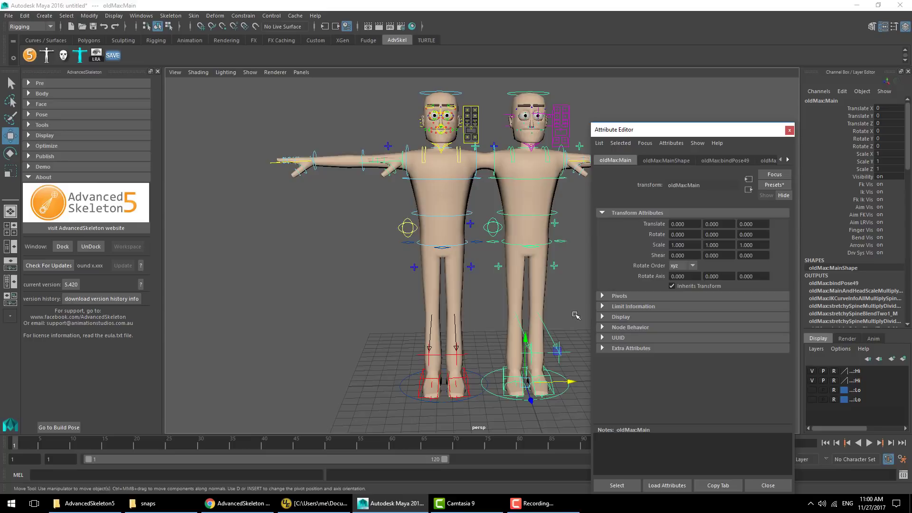
{"action": "left_click", "coordinate": [617, 348]}
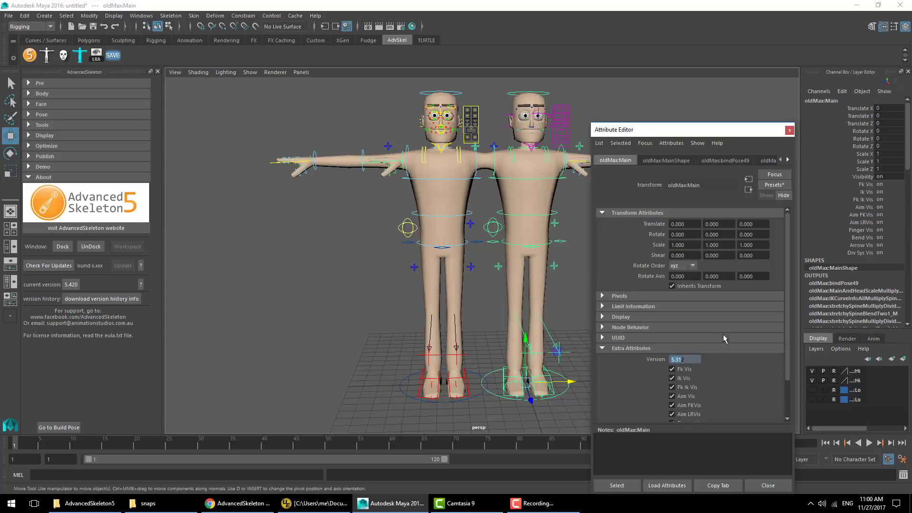
{"action": "left_click", "coordinate": [695, 360]}
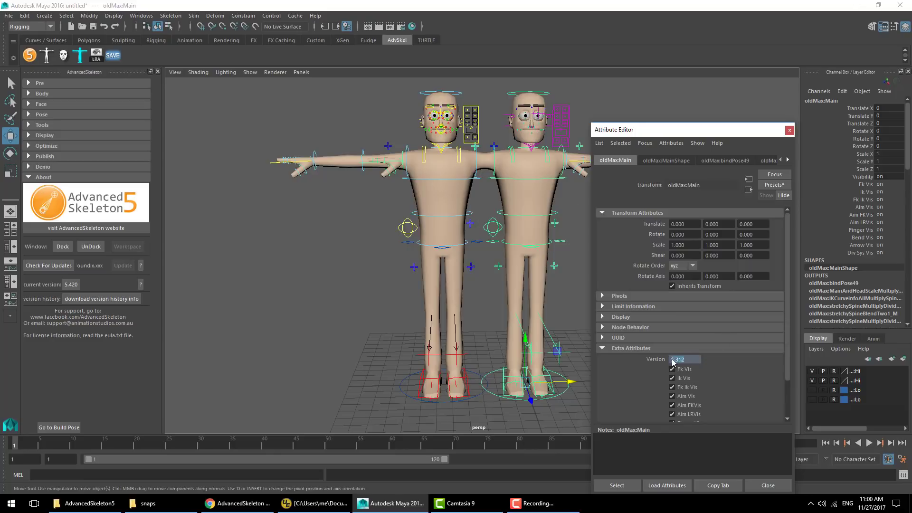
{"action": "left_click", "coordinate": [477, 397]}
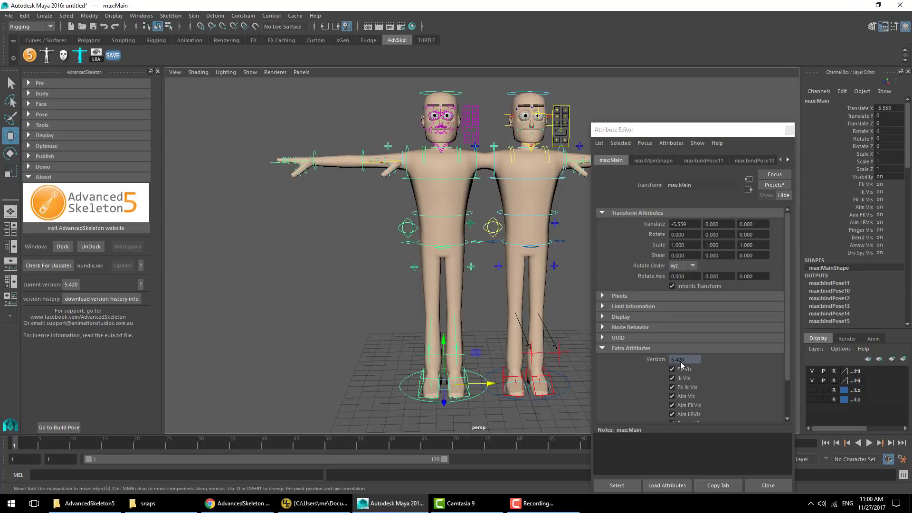
{"action": "left_click", "coordinate": [362, 311]}
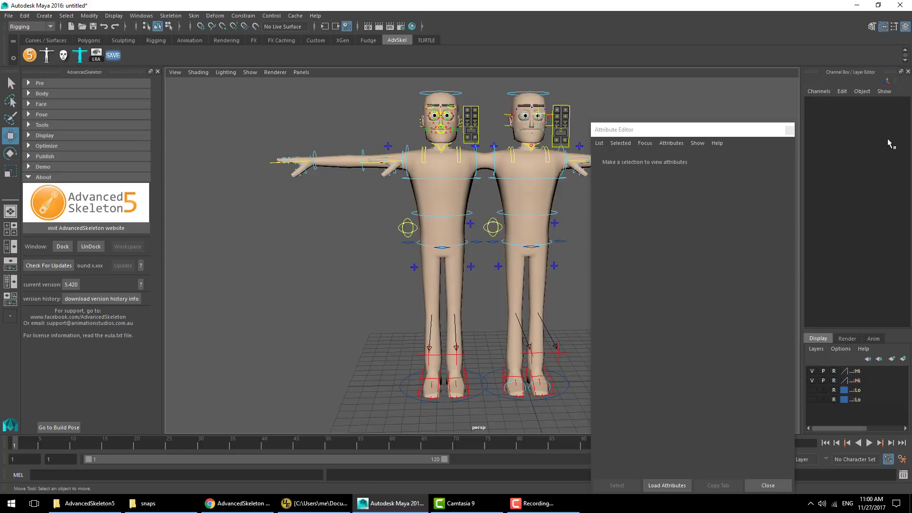
{"action": "left_click", "coordinate": [789, 130]}
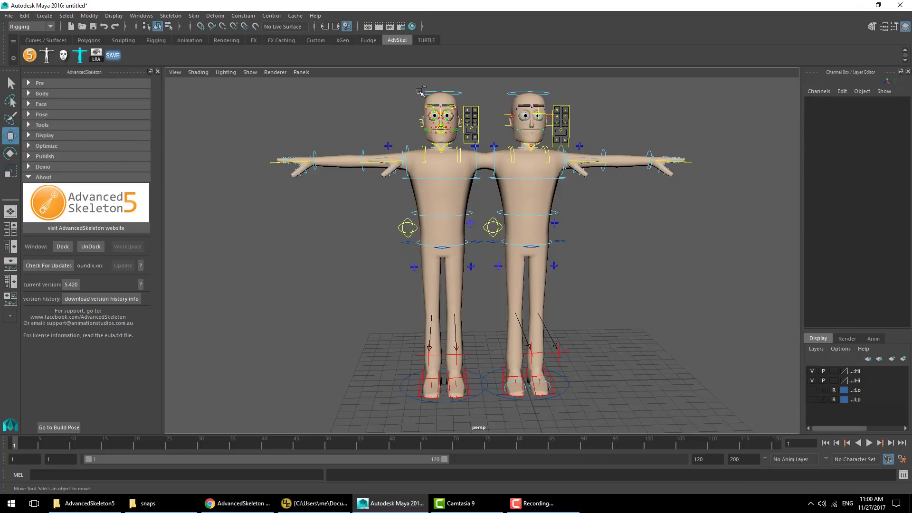
Compare the facial controls around the mouth corner and cheek on both characters' heads.
{"action": "left_click_drag", "start_coordinate": [419, 90], "coordinate": [616, 188], "text": "ctrl+alt"}
{"action": "left_click_drag", "start_coordinate": [551, 223], "coordinate": [645, 227], "text": "alt"}
{"action": "right_click_drag", "start_coordinate": [645, 226], "coordinate": [667, 230], "text": "alt"}
{"action": "left_click_drag", "start_coordinate": [668, 230], "coordinate": [662, 217], "text": "alt"}
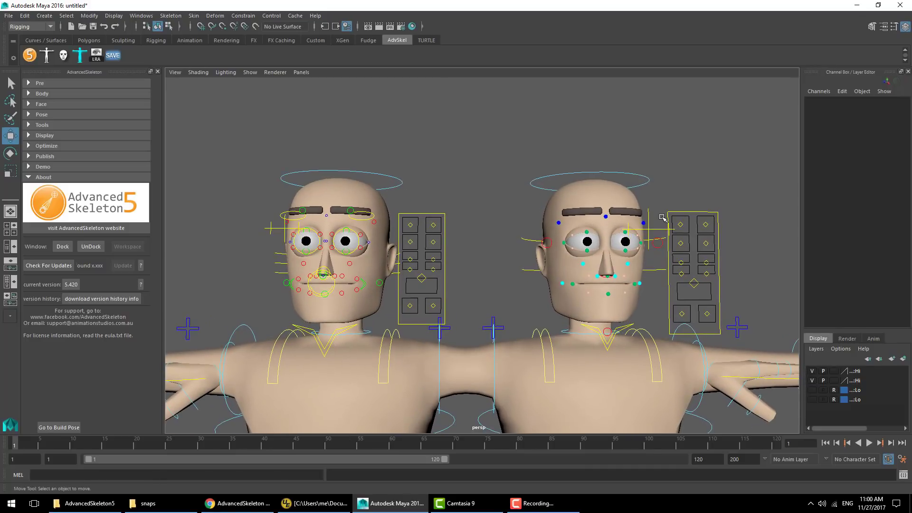
{"action": "left_click", "coordinate": [560, 296]}
{"action": "left_click", "coordinate": [562, 284]}
{"action": "left_click", "coordinate": [546, 310]}
{"action": "left_click", "coordinate": [285, 282]}
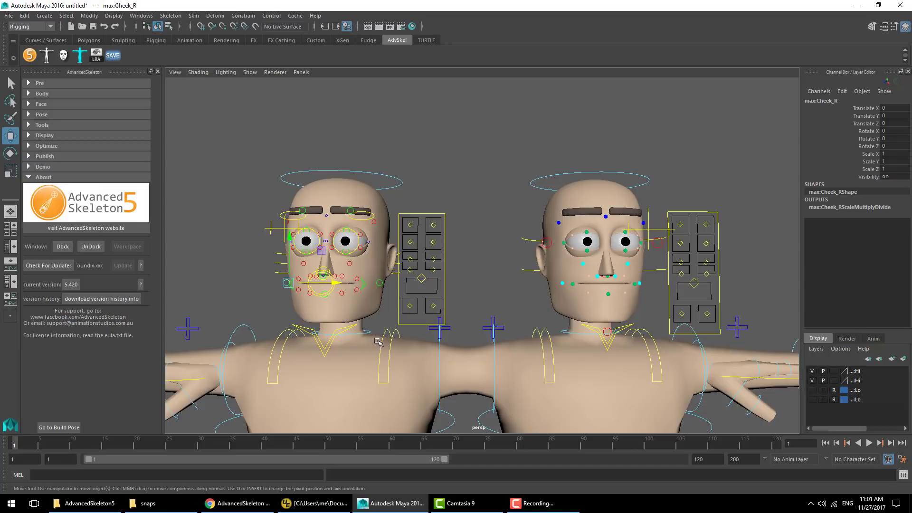
{"action": "left_click", "coordinate": [460, 289]}
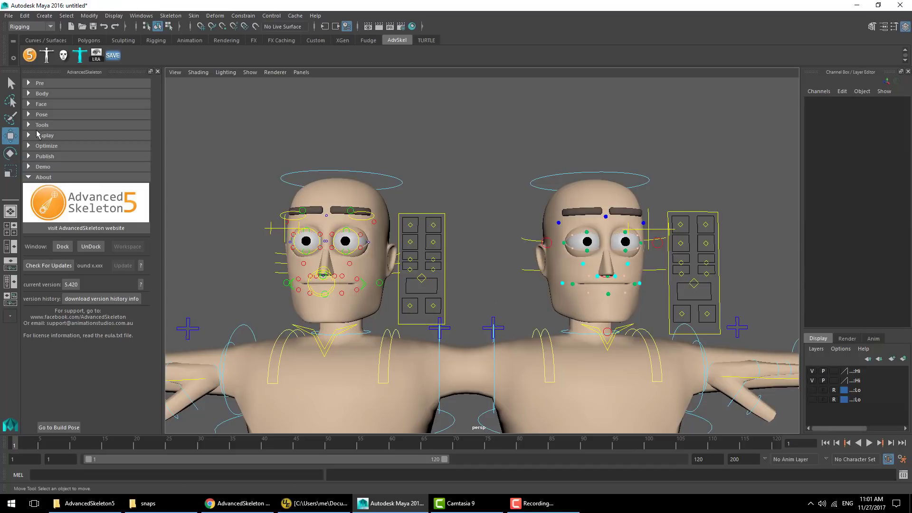
{"action": "left_click", "coordinate": [42, 94]}
{"action": "left_click", "coordinate": [66, 261]}
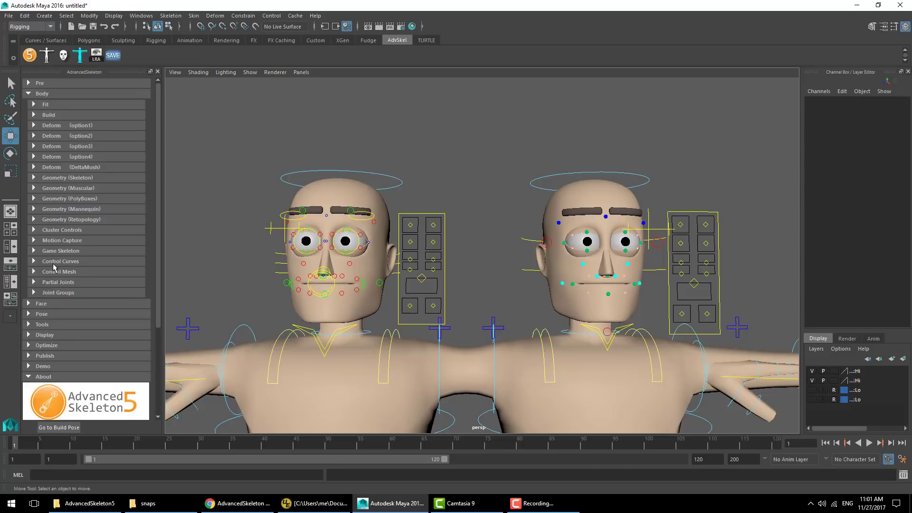
{"action": "left_click", "coordinate": [64, 262]}
{"action": "left_click", "coordinate": [66, 262]}
{"action": "left_click", "coordinate": [37, 94]}
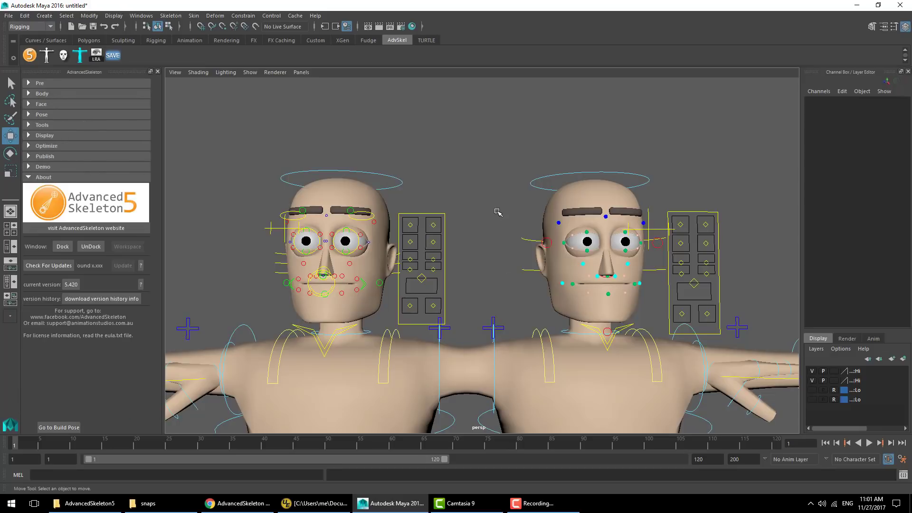
Inspect the skinCluster16 and asFaceBS inputs of the oldMax head, and compare them with the max head's inputs.
{"action": "left_click", "coordinate": [639, 200]}
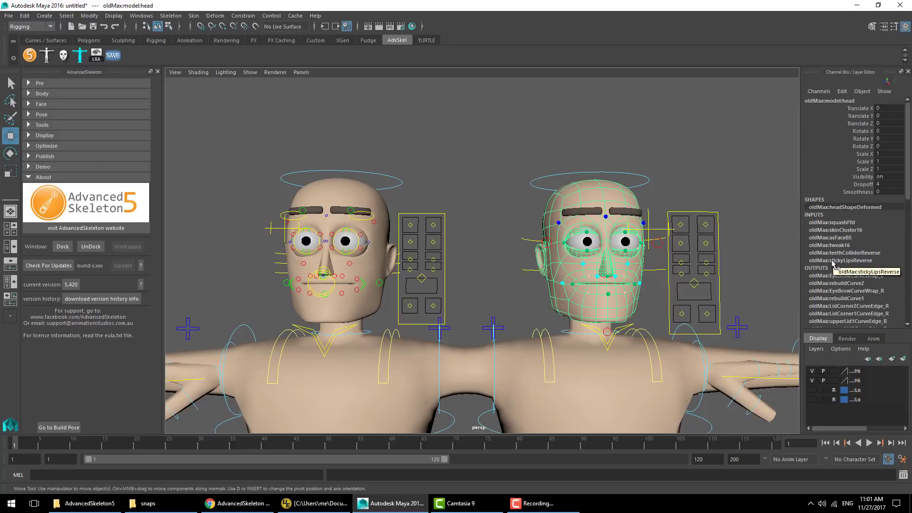
{"action": "left_click", "coordinate": [838, 232]}
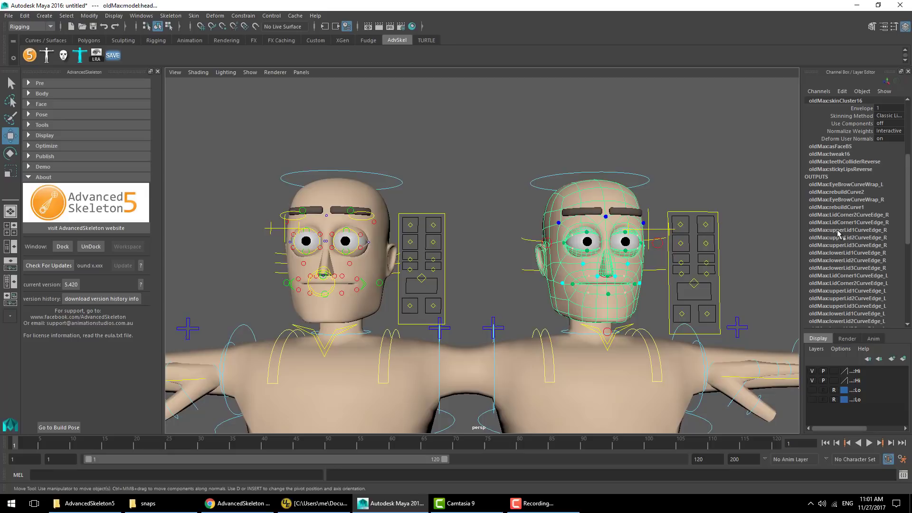
{"action": "scroll", "coordinate": [835, 195], "scroll_direction": "down", "scroll_amount": 1}
{"action": "left_click", "coordinate": [829, 253]}
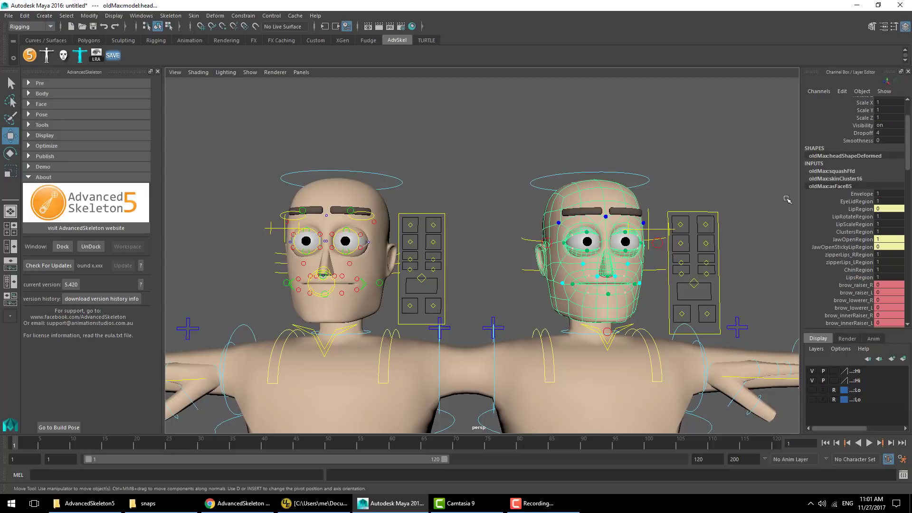
{"action": "left_click", "coordinate": [633, 212]}
{"action": "left_click", "coordinate": [379, 215]}
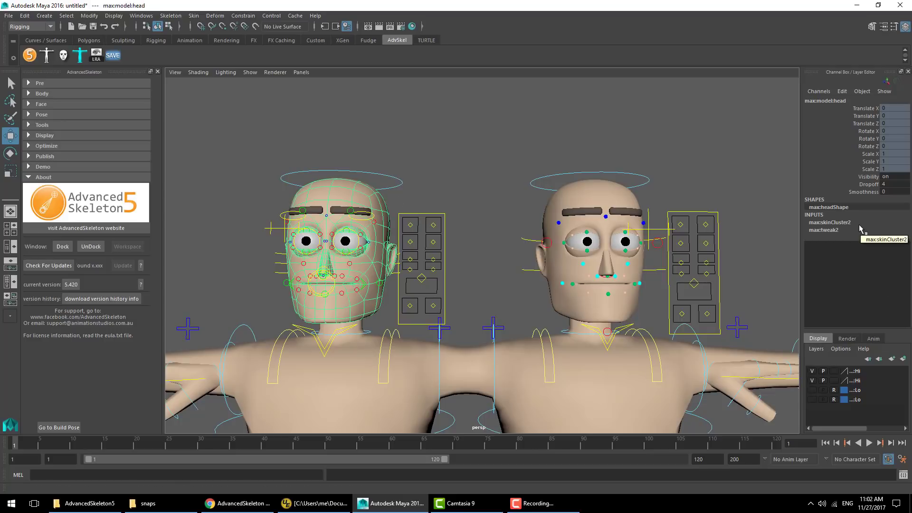
{"action": "left_click", "coordinate": [493, 258]}
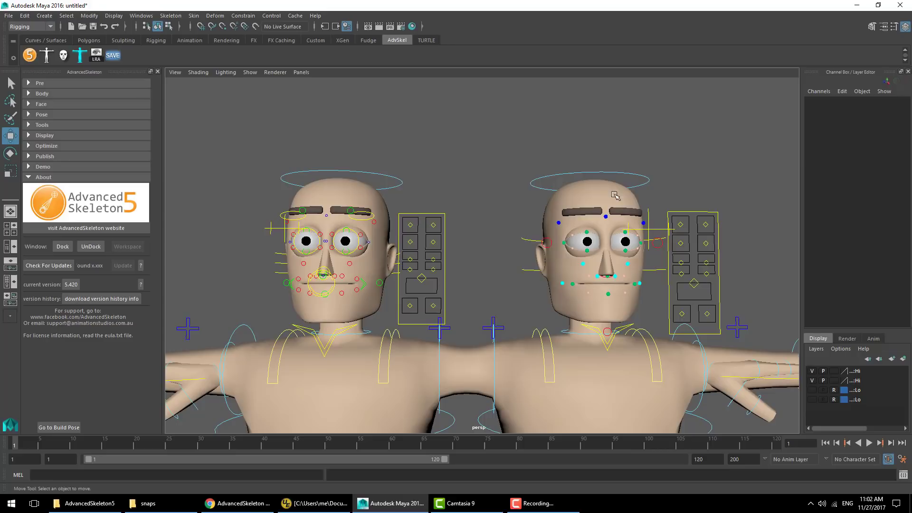
Reselect the oldMax head and the max head in turn to compare their deformer lists again.
{"action": "left_click", "coordinate": [627, 196]}
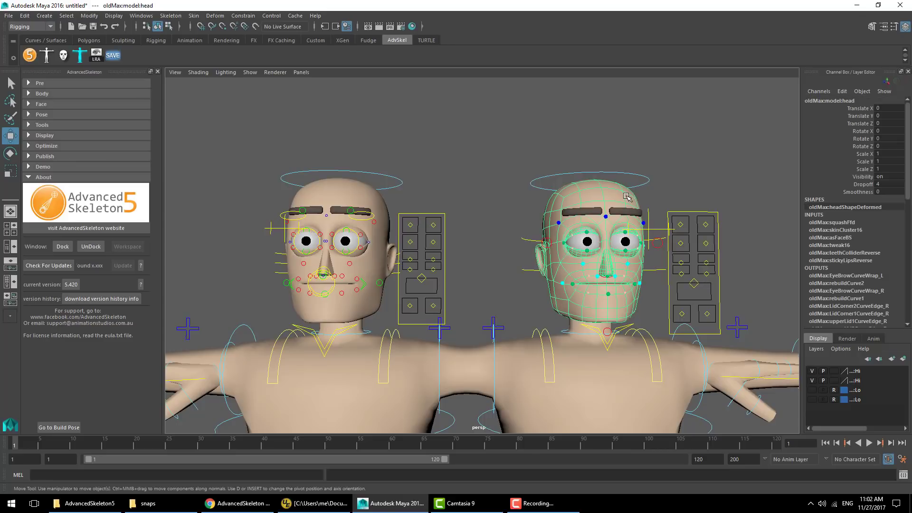
{"action": "left_click", "coordinate": [388, 219]}
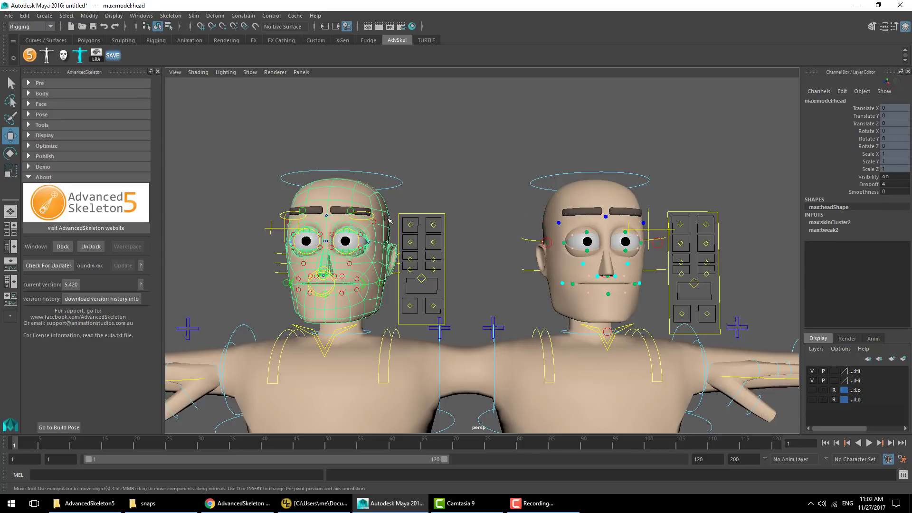
{"action": "left_click", "coordinate": [444, 210]}
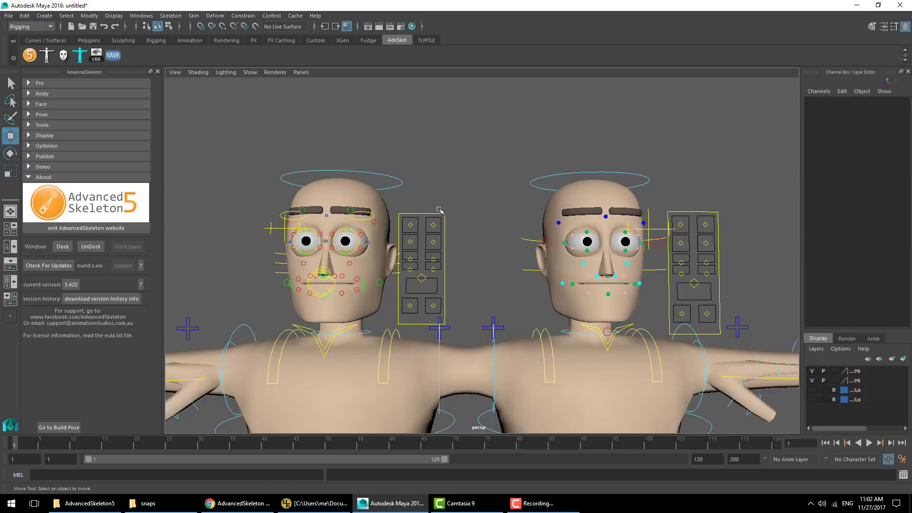
Review the Corrective Shapes options of AdvancedSkeleton's pose tools with the max head mesh selected.
{"action": "left_click", "coordinate": [391, 223]}
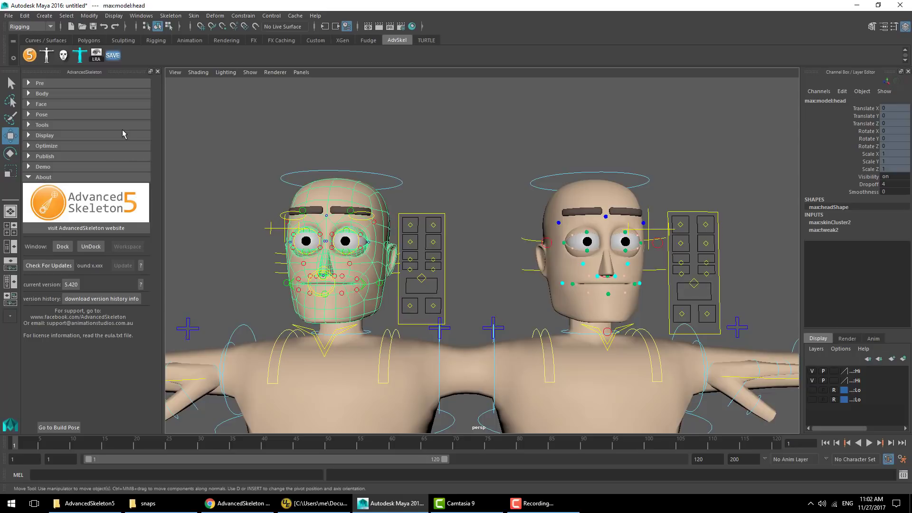
{"action": "left_click", "coordinate": [49, 124]}
{"action": "left_click", "coordinate": [49, 125]}
{"action": "left_click", "coordinate": [48, 115]}
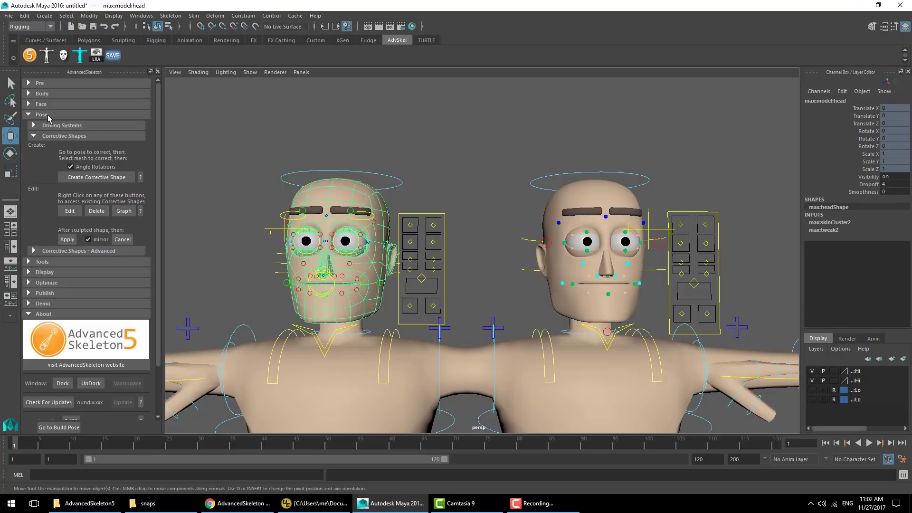
{"action": "left_click", "coordinate": [38, 116]}
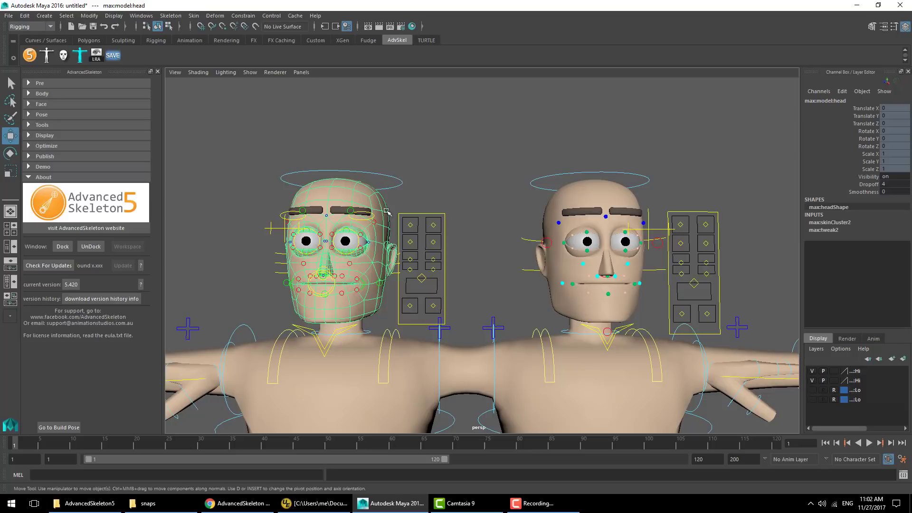
Select max's facial control box (ctrlBox) and examine its ACtrl, BCtrl and CCtrl visibility attributes.
{"action": "left_click", "coordinate": [440, 163]}
{"action": "middle_click_drag", "start_coordinate": [384, 275], "coordinate": [492, 263], "text": "alt"}
{"action": "right_click_drag", "start_coordinate": [492, 263], "coordinate": [713, 285], "text": "alt"}
{"action": "left_click", "coordinate": [575, 167]}
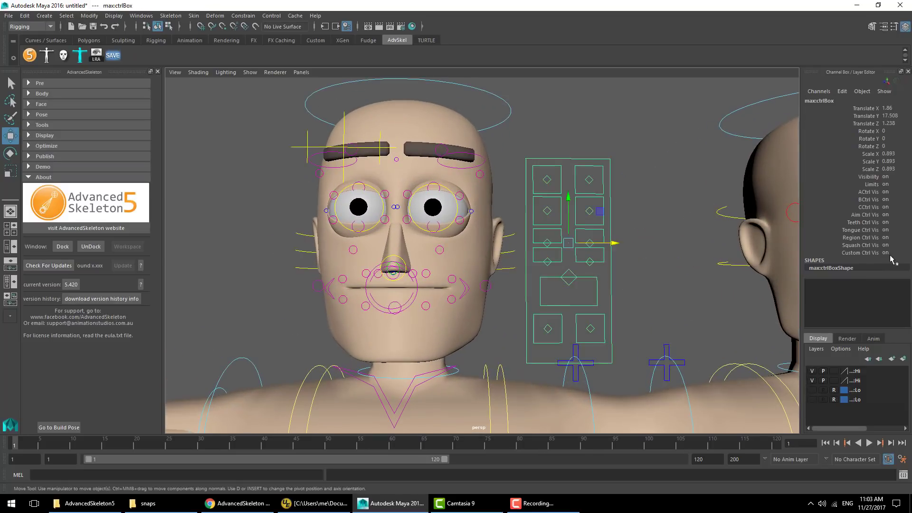
{"action": "left_click", "coordinate": [652, 128]}
{"action": "left_click", "coordinate": [566, 161]}
{"action": "left_click", "coordinate": [870, 192]}
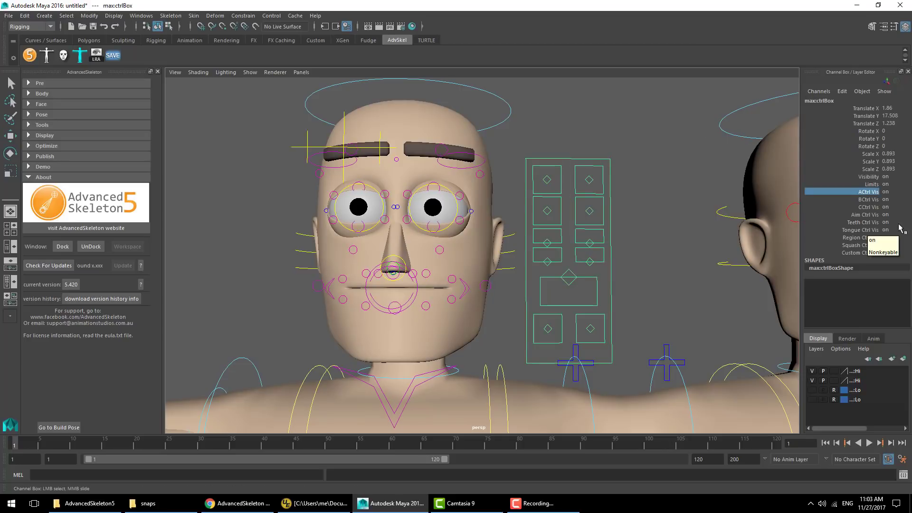
{"action": "left_click_drag", "start_coordinate": [870, 193], "coordinate": [866, 196]}
{"action": "left_click", "coordinate": [866, 206]}
{"action": "left_click", "coordinate": [867, 199]}
{"action": "left_click", "coordinate": [867, 193]}
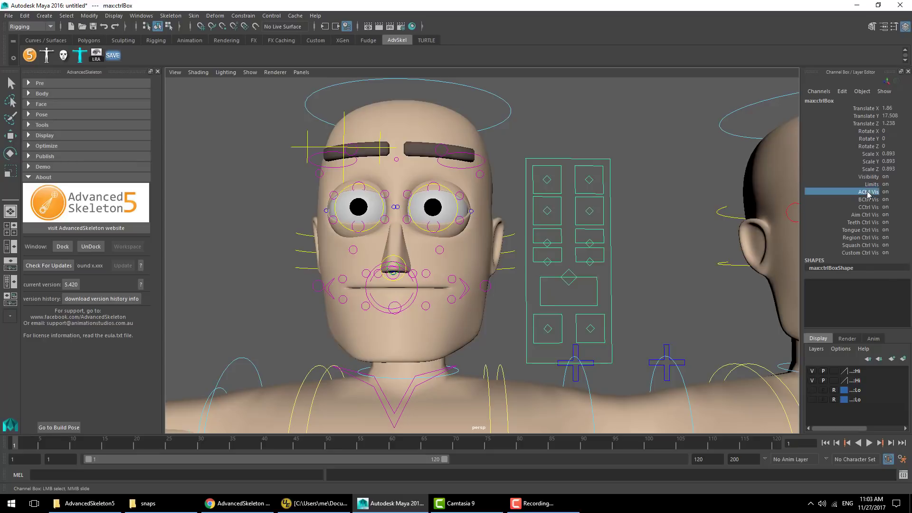
Try moving max's Lip_L mouth-corner control to test how the lips deform, and undo the move.
{"action": "left_click", "coordinate": [295, 277]}
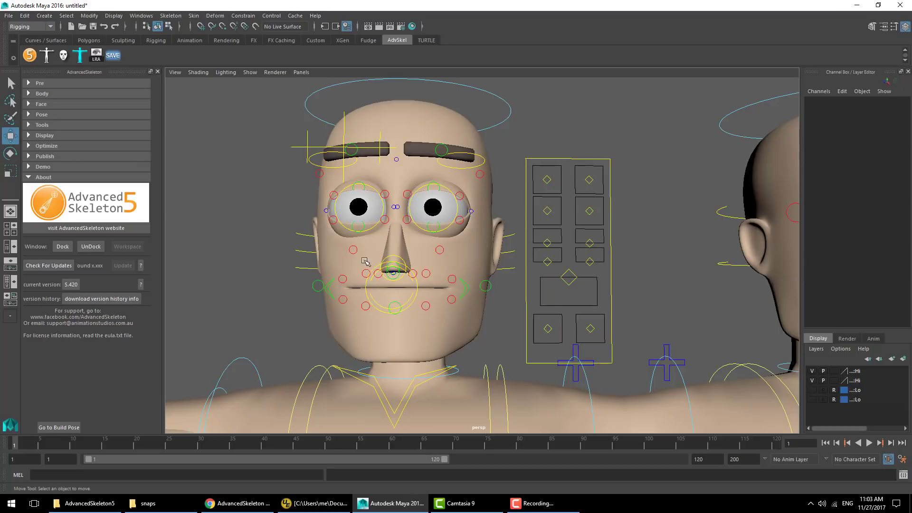
{"action": "left_click", "coordinate": [471, 291]}
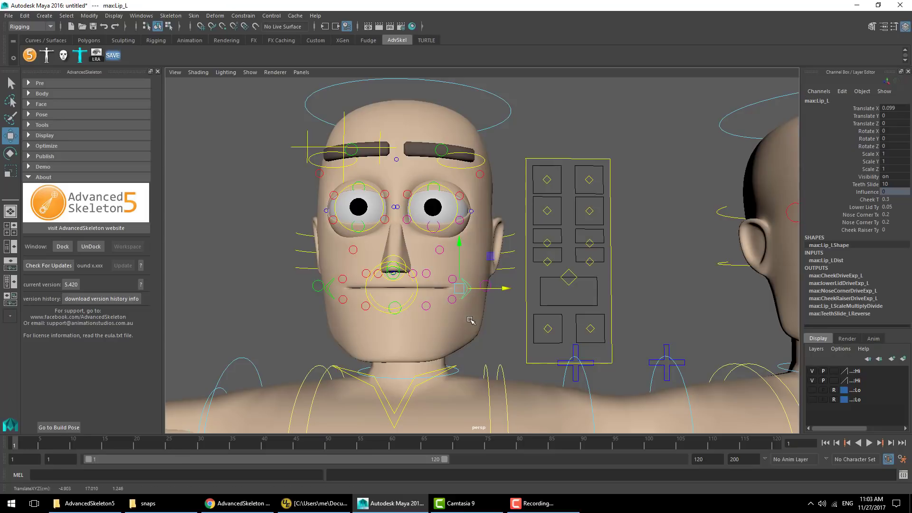
{"action": "left_click_drag", "start_coordinate": [457, 289], "coordinate": [483, 263]}
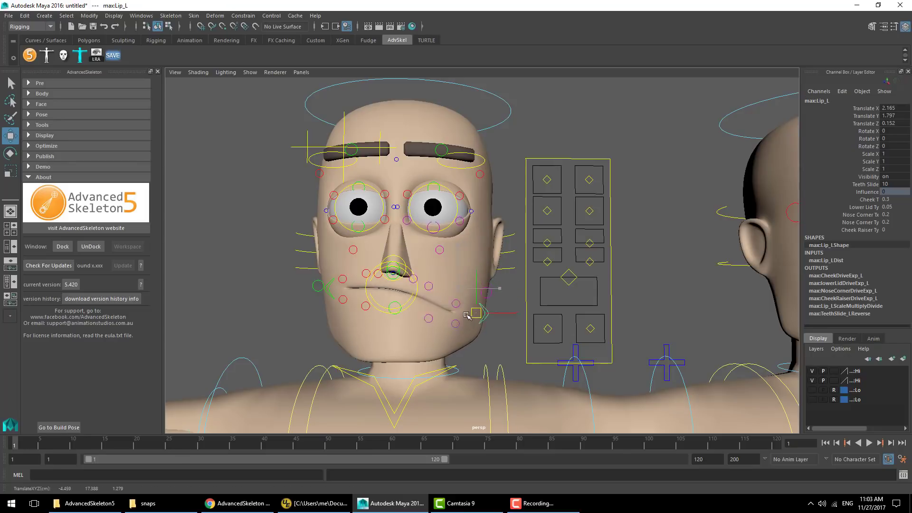
{"action": "key", "text": "ctrl+z"}
{"action": "key", "text": "ctrl+z"}
Try nudging max's upperLipA_L control to test the upper lip, and undo the move.
{"action": "left_click", "coordinate": [426, 276]}
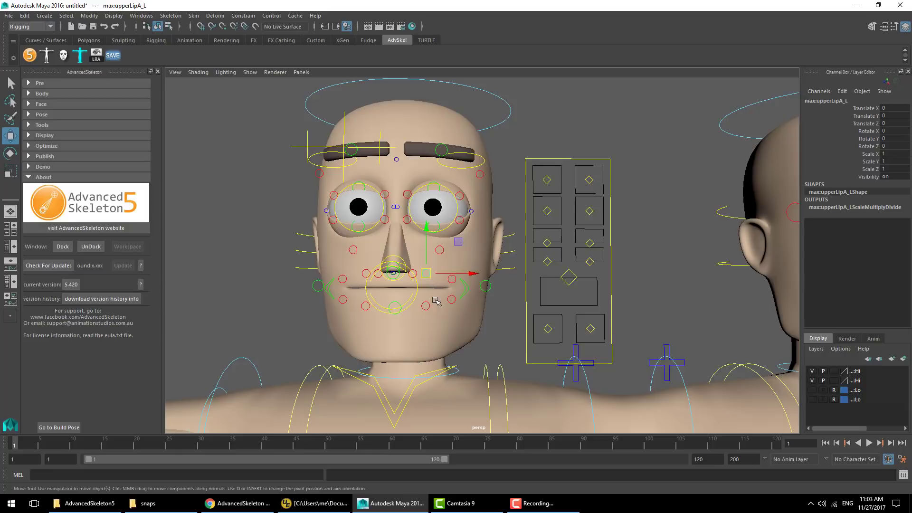
{"action": "middle_click_drag", "start_coordinate": [436, 301], "coordinate": [439, 289]}
{"action": "key", "text": "ctrl+z"}
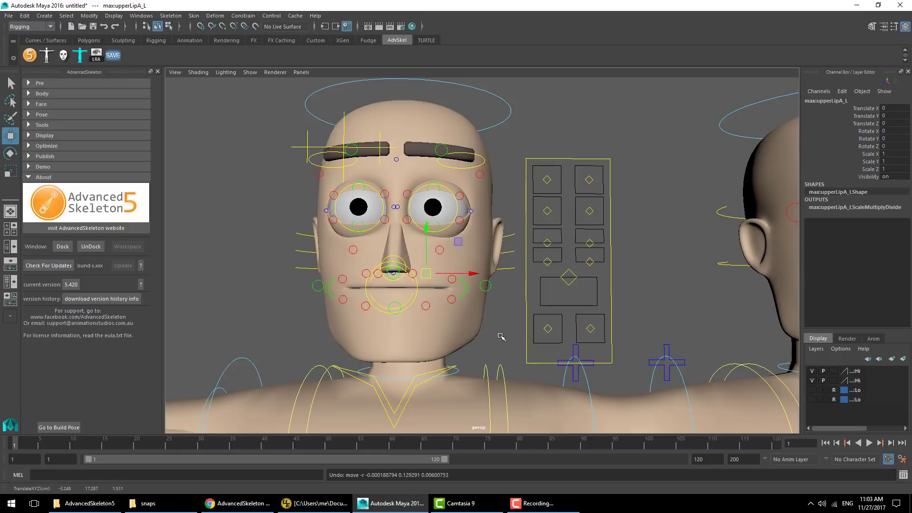
{"action": "key", "text": "ctrl+z"}
Try moving the outerLid_L control at the outer corner of max's left eye, and undo the changes.
{"action": "left_click", "coordinate": [473, 211]}
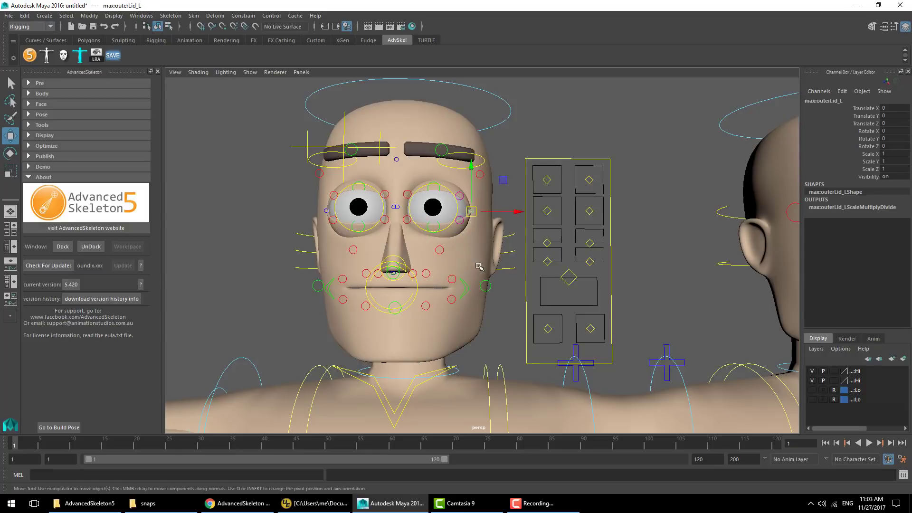
{"action": "middle_click_drag", "start_coordinate": [478, 265], "coordinate": [500, 280]}
{"action": "key", "text": "ctrl+z"}
{"action": "key", "text": "ctrl+z"}
{"action": "key", "text": "ctrl+z"}
{"action": "key", "text": "ctrl+z"}
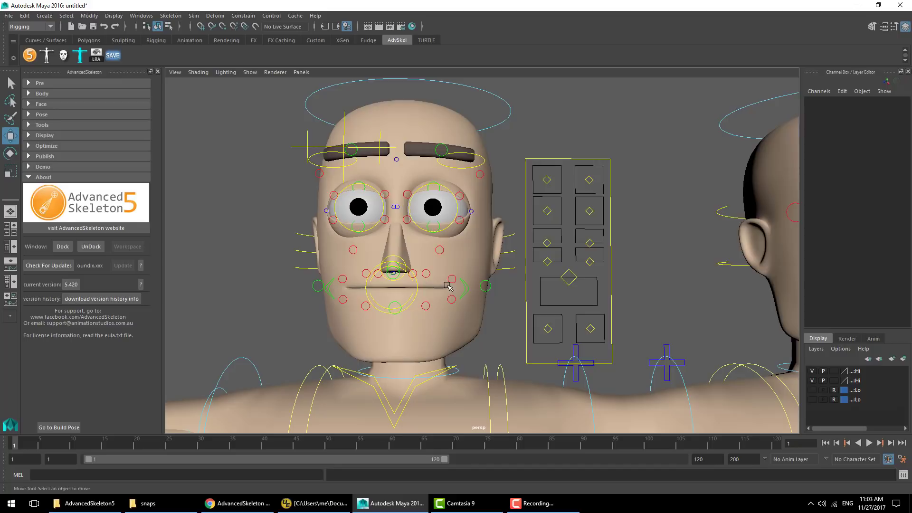
Review the Control Curves colour options in AdvancedSkeleton's Body tools with Face:C and Middle chosen.
{"action": "left_click", "coordinate": [42, 94]}
{"action": "left_click", "coordinate": [61, 261]}
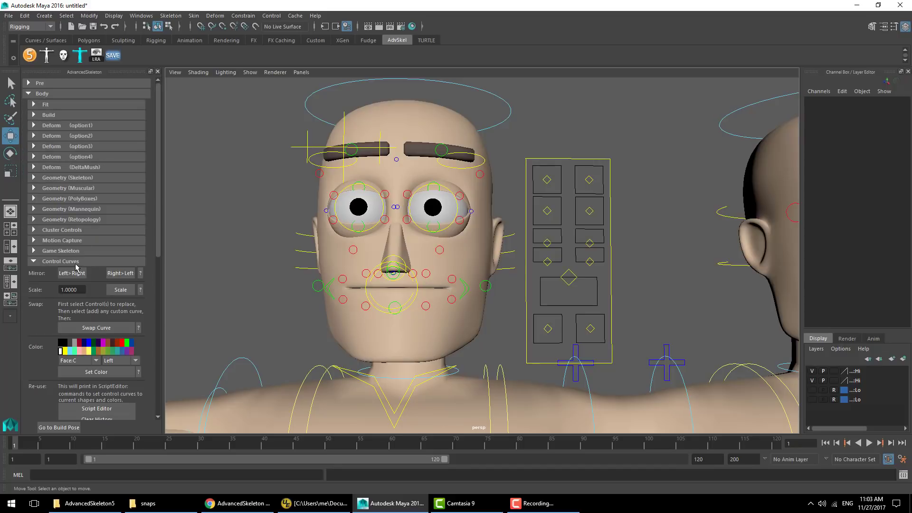
{"action": "left_click", "coordinate": [79, 360]}
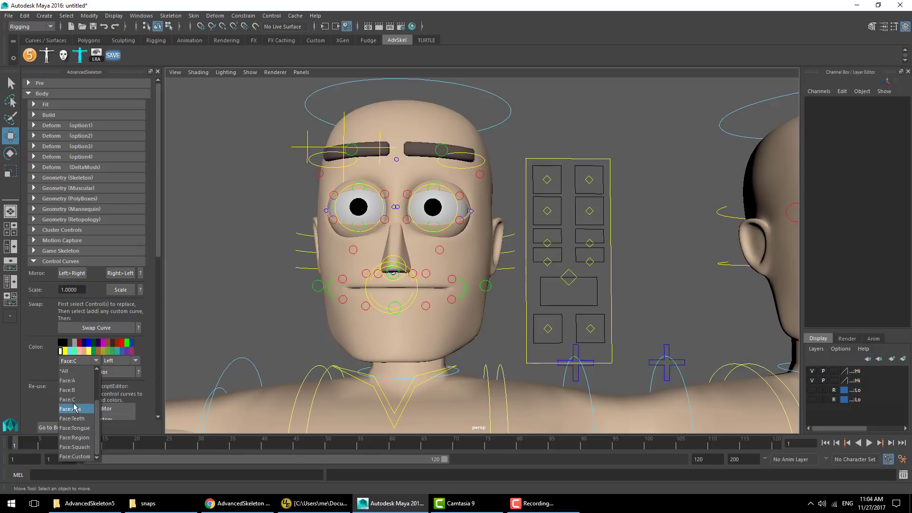
{"action": "left_click", "coordinate": [67, 399]}
{"action": "left_click", "coordinate": [120, 361]}
{"action": "left_click", "coordinate": [102, 383]}
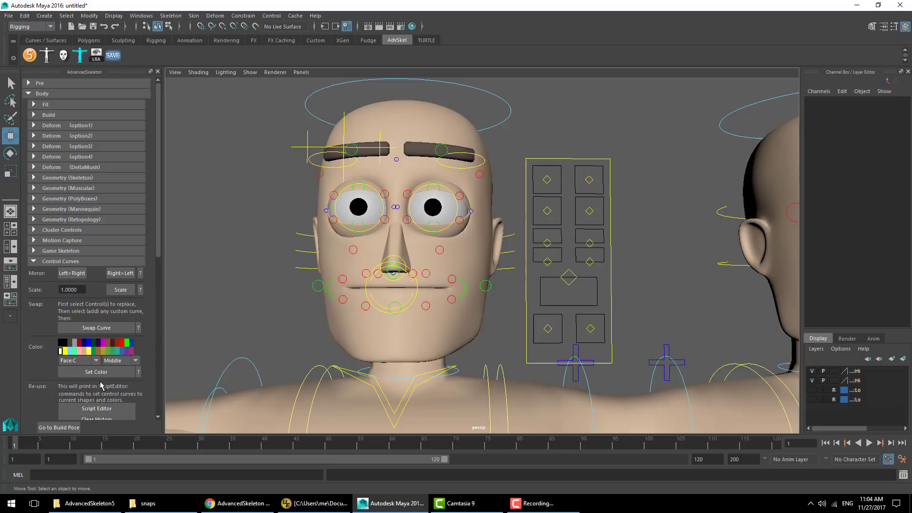
{"action": "left_click", "coordinate": [53, 262]}
{"action": "left_click", "coordinate": [41, 93]}
Try moving both brow controls in max's control box together, and undo the move.
{"action": "left_click", "coordinate": [566, 160]}
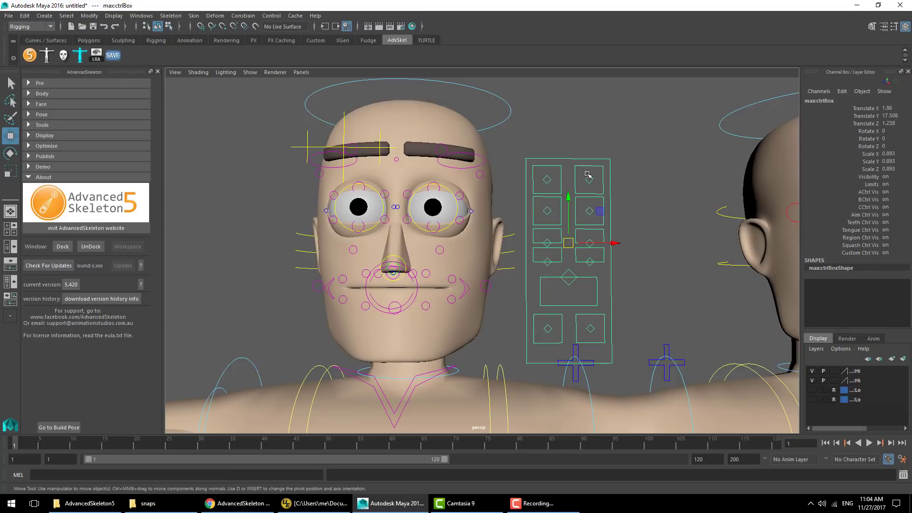
{"action": "left_click_drag", "start_coordinate": [598, 170], "coordinate": [539, 189]}
{"action": "mouse_move", "coordinate": [576, 208]}
{"action": "middle_mouse_down"}
{"action": "mouse_move", "coordinate": [586, 190]}
{"action": "mouse_move", "coordinate": [599, 188]}
{"action": "mouse_move", "coordinate": [596, 224]}
{"action": "mouse_move", "coordinate": [577, 203]}
{"action": "middle_mouse_up"}
{"action": "key", "text": "ctrl+z"}
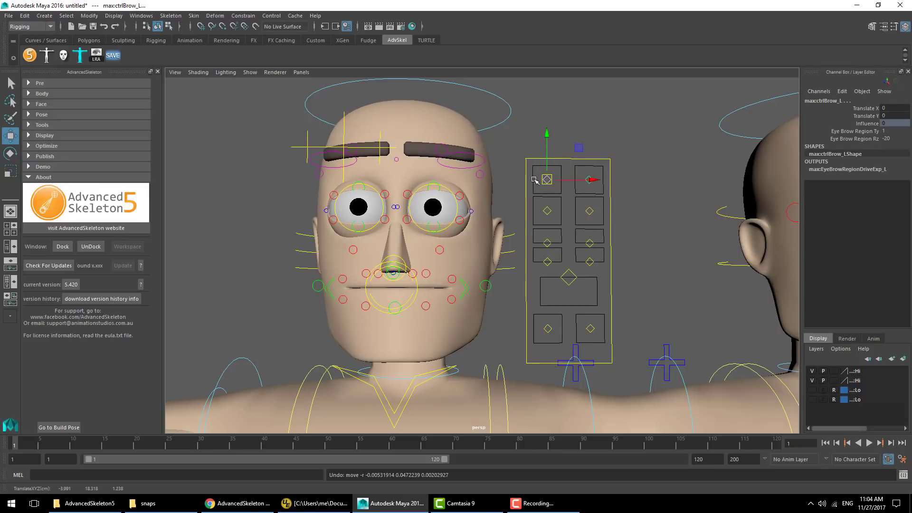
Open the ctrlBox Limits value for editing, try selecting the controls inside the box, and undo the last changes.
{"action": "left_click", "coordinate": [563, 192]}
{"action": "left_click", "coordinate": [583, 157]}
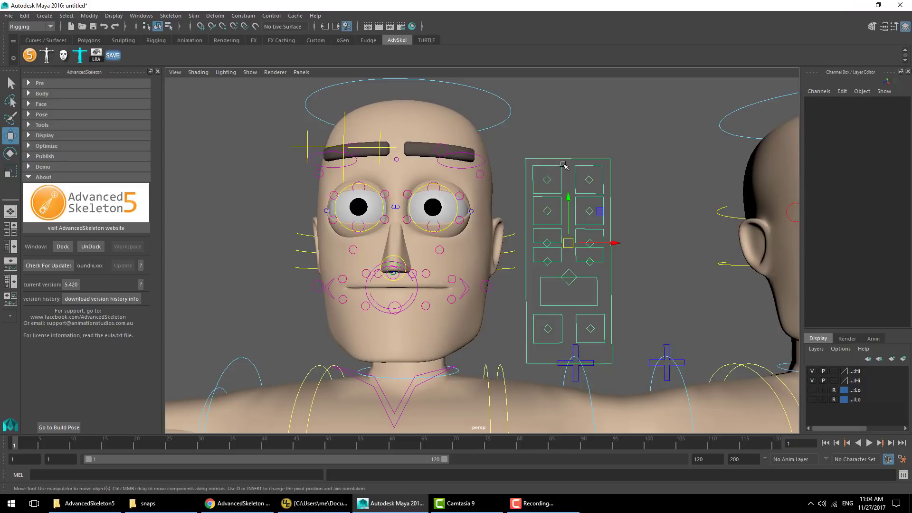
{"action": "double_click", "coordinate": [893, 187]}
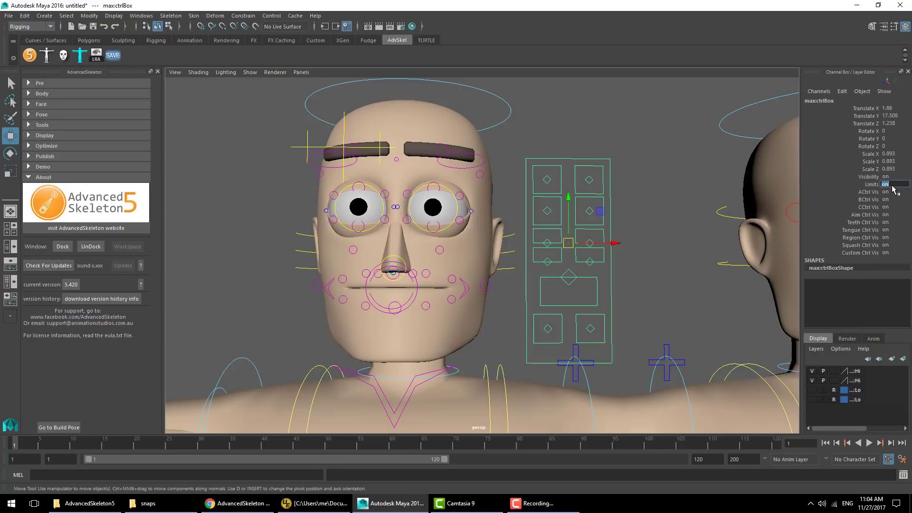
{"action": "left_click_drag", "start_coordinate": [596, 167], "coordinate": [541, 294]}
{"action": "left_click", "coordinate": [558, 193]}
{"action": "key", "text": "ctrl+z"}
{"action": "key", "text": "ctrl+z"}
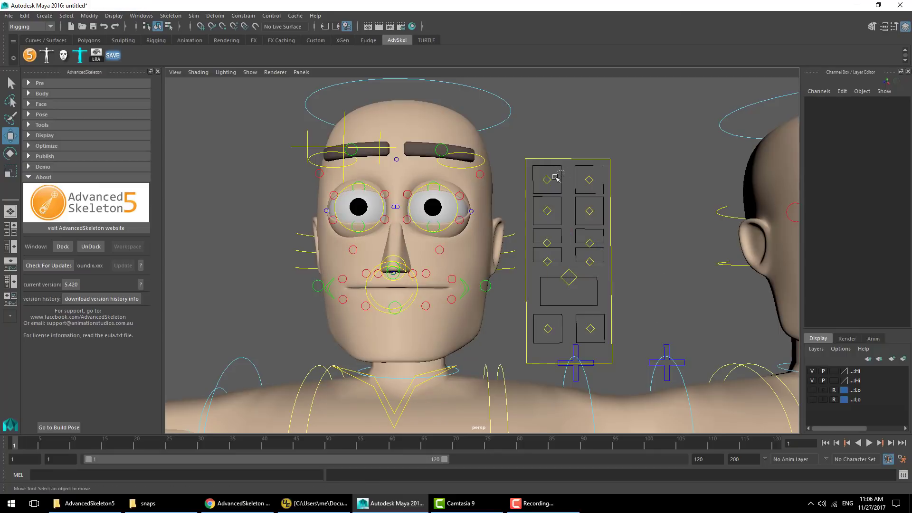
Lower max's right brow with the ctrlBrow_R control to Translate Y -1.
{"action": "left_click", "coordinate": [547, 180]}
{"action": "left_click_drag", "start_coordinate": [546, 181], "coordinate": [548, 151]}
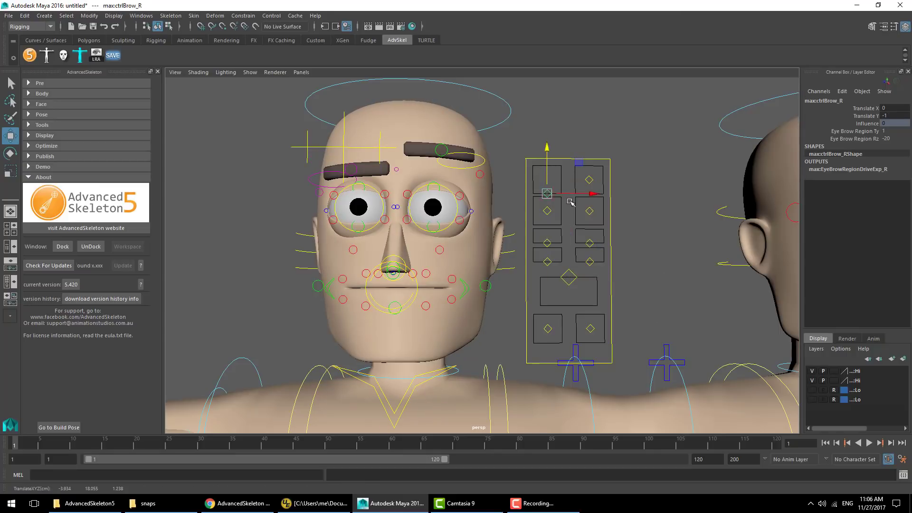
{"action": "left_click", "coordinate": [864, 132]}
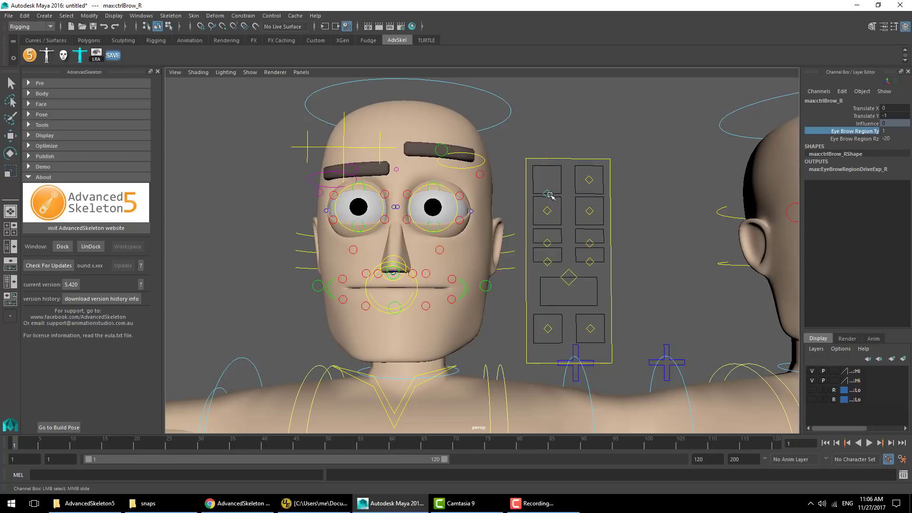
{"action": "key", "text": "w"}
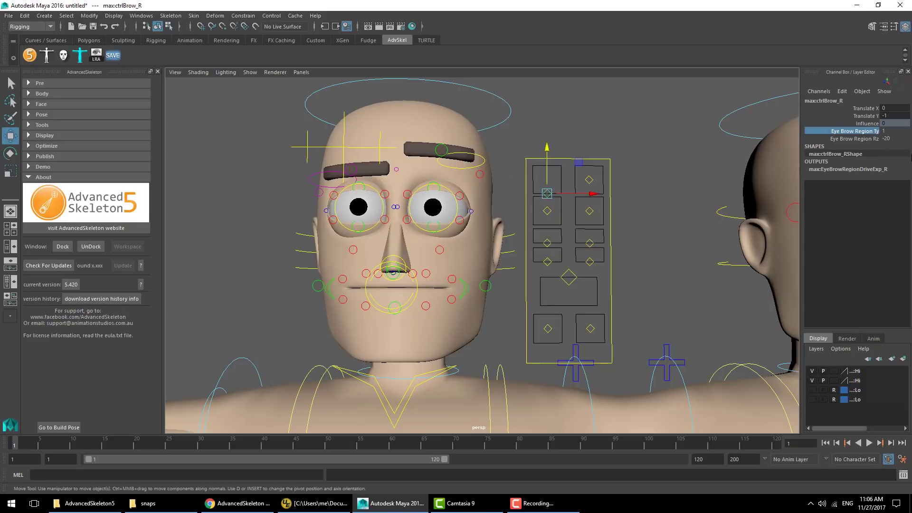
Adjust ctrlBrow_R's Eye Brow Region Ty to 1.12 and Rz to -19.45, test moving the brow control, and undo the move.
{"action": "left_click", "coordinate": [864, 133]}
{"action": "mouse_move", "coordinate": [664, 214]}
{"action": "middle_mouse_down"}
{"action": "mouse_move", "coordinate": [691, 213]}
{"action": "mouse_move", "coordinate": [675, 213]}
{"action": "middle_mouse_up"}
{"action": "left_click", "coordinate": [869, 139]}
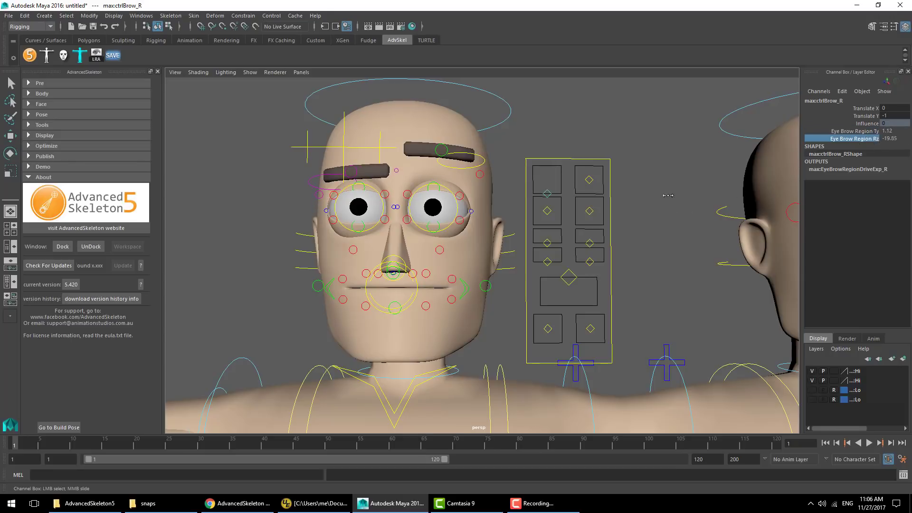
{"action": "key", "text": "w"}
{"action": "left_click_drag", "start_coordinate": [546, 191], "coordinate": [542, 164]}
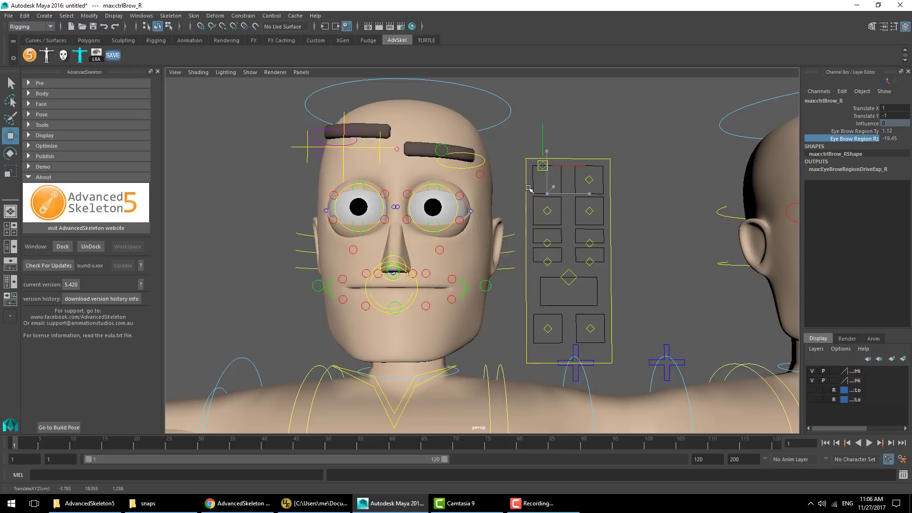
{"action": "key", "text": "ctrl+z"}
Open the picker, load its face page for max, and reset the facial pose.
{"action": "left_click", "coordinate": [657, 203]}
{"action": "left_click", "coordinate": [80, 55]}
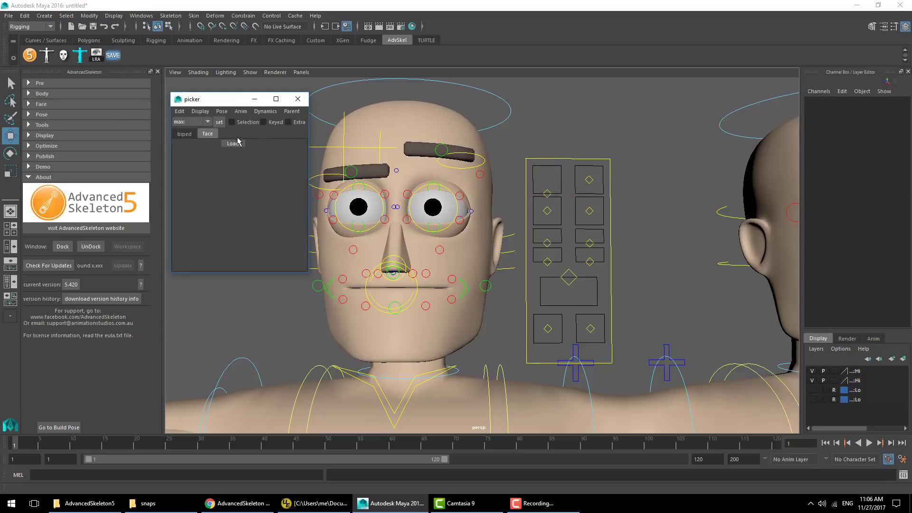
{"action": "left_click", "coordinate": [233, 143]}
{"action": "left_click", "coordinate": [222, 112]}
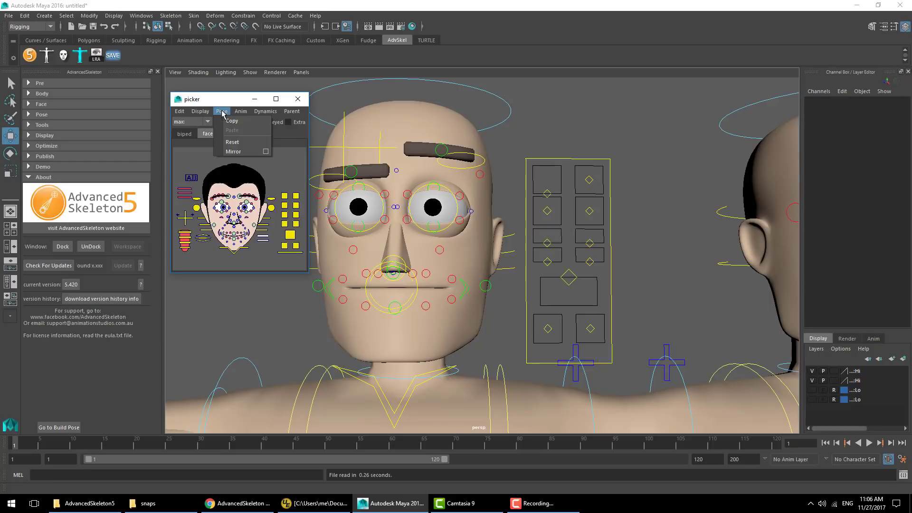
{"action": "left_click", "coordinate": [231, 144]}
Select Lip_R's influence attributes and raise that mouth corner into a smile at about Translate X 0.345, Y 1.542.
{"action": "left_click", "coordinate": [327, 293]}
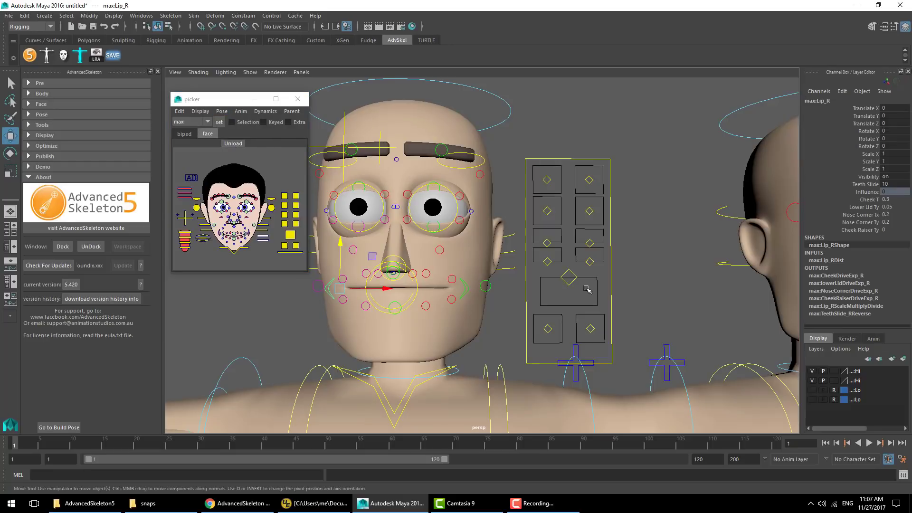
{"action": "left_click_drag", "start_coordinate": [873, 191], "coordinate": [865, 240]}
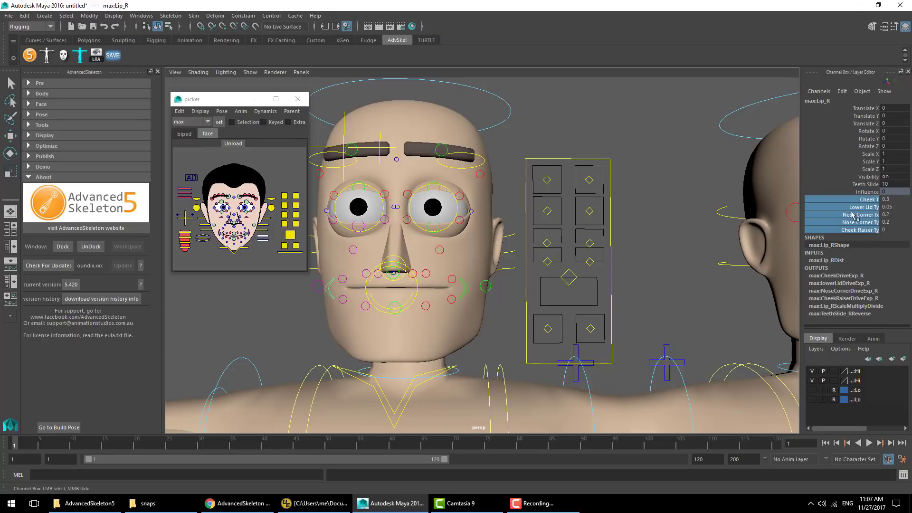
{"action": "key", "text": "w"}
{"action": "left_click_drag", "start_coordinate": [339, 288], "coordinate": [326, 263]}
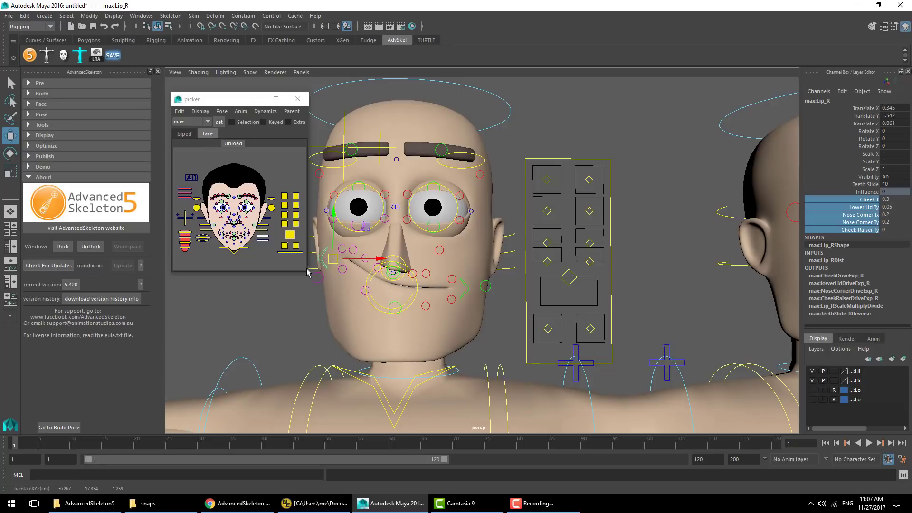
Increase Lip_R's influence values, with Cheek T at 0.67, Lower Lid Ty at 0.2 and Nose Corner Tx at 0.35.
{"action": "left_click", "coordinate": [871, 199]}
{"action": "middle_click_drag", "start_coordinate": [604, 276], "coordinate": [616, 277]}
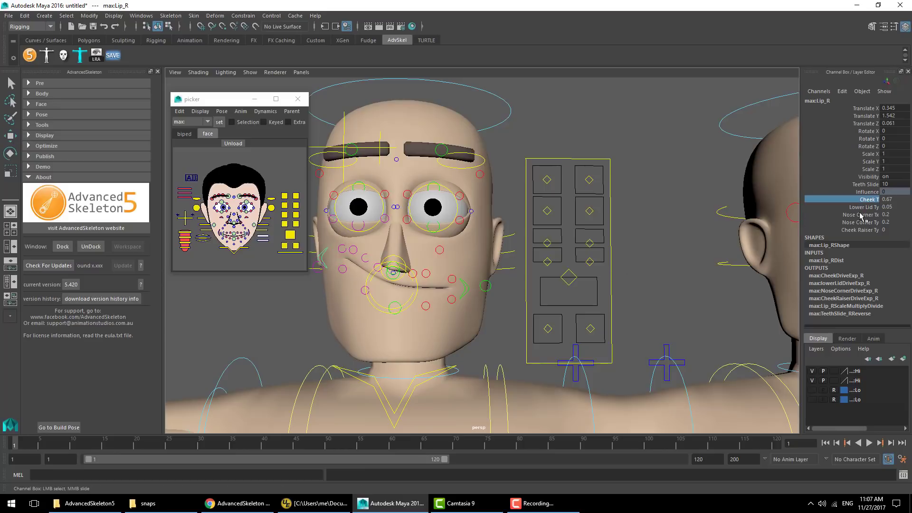
{"action": "left_click_drag", "start_coordinate": [861, 208], "coordinate": [862, 214]}
{"action": "middle_click_drag", "start_coordinate": [612, 261], "coordinate": [623, 261]}
{"action": "left_click_drag", "start_coordinate": [838, 224], "coordinate": [861, 231]}
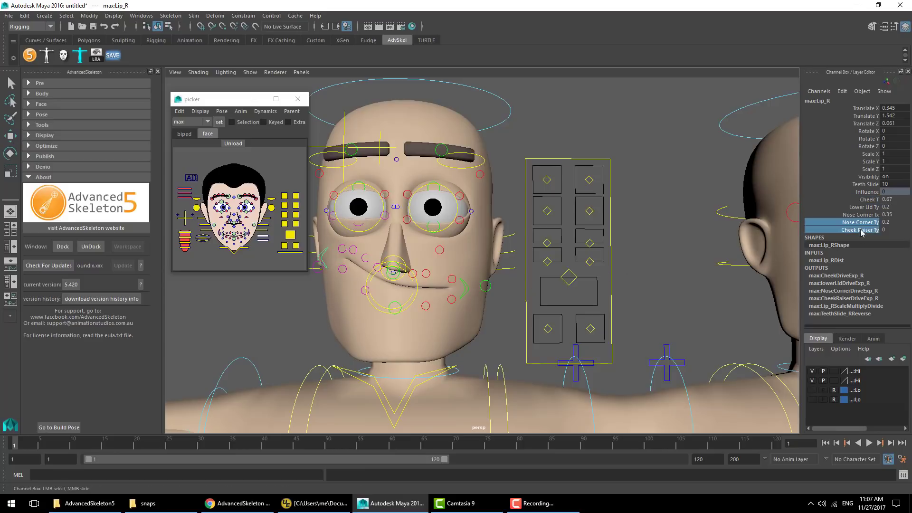
{"action": "middle_click_drag", "start_coordinate": [577, 286], "coordinate": [590, 286]}
Reposition the right mouth corner and open the mouth by moving ctrlMouth_M to about Translate X 0.154, Y -0.517.
{"action": "key", "text": "w"}
{"action": "left_click_drag", "start_coordinate": [334, 260], "coordinate": [348, 275]}
{"action": "left_click", "coordinate": [570, 278]}
{"action": "mouse_move", "coordinate": [569, 278]}
{"action": "left_mouse_down"}
{"action": "mouse_move", "coordinate": [588, 301]}
{"action": "mouse_move", "coordinate": [572, 292]}
{"action": "left_mouse_up"}
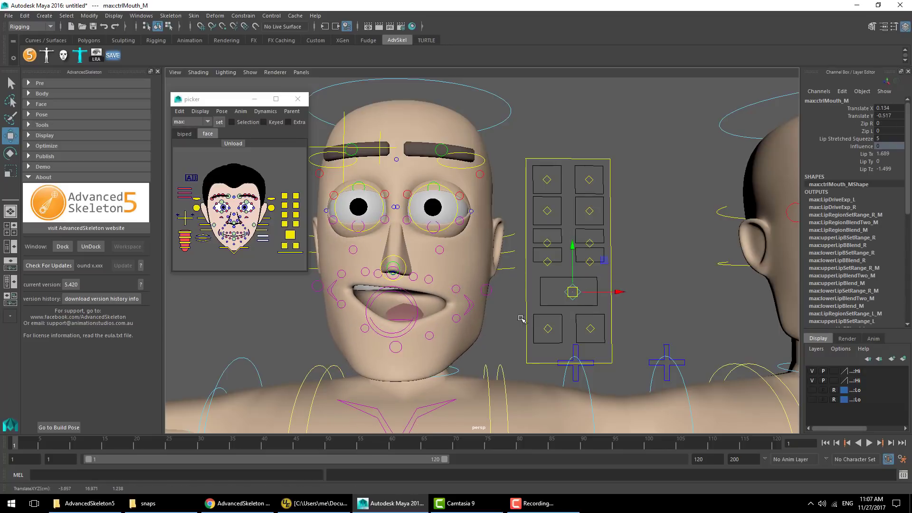
Rotate lowerFace_M to about -19 degrees in Z and shift it to about -0.33 in Translate X.
{"action": "left_click", "coordinate": [436, 405]}
{"action": "key", "text": "e"}
{"action": "left_click_drag", "start_coordinate": [419, 285], "coordinate": [438, 302]}
{"action": "key", "text": "ctrl+z"}
{"action": "left_click", "coordinate": [510, 270]}
{"action": "key", "text": "w"}
{"action": "left_click_drag", "start_coordinate": [409, 267], "coordinate": [400, 267]}
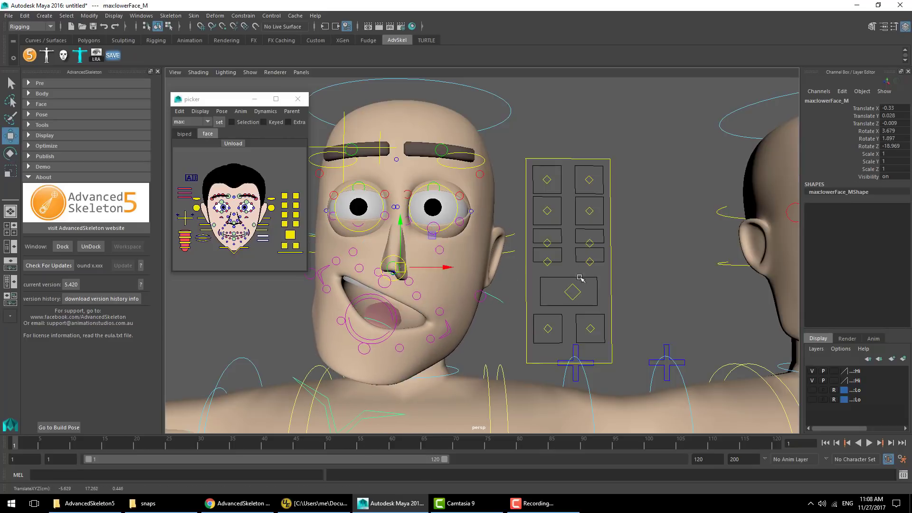
Try sealing the lips with ctrlMouth_M's Zip R and Zip L set to 10, and undo the change.
{"action": "left_click", "coordinate": [575, 288]}
{"action": "left_click_drag", "start_coordinate": [868, 131], "coordinate": [866, 123]}
{"action": "middle_click_drag", "start_coordinate": [570, 200], "coordinate": [615, 200]}
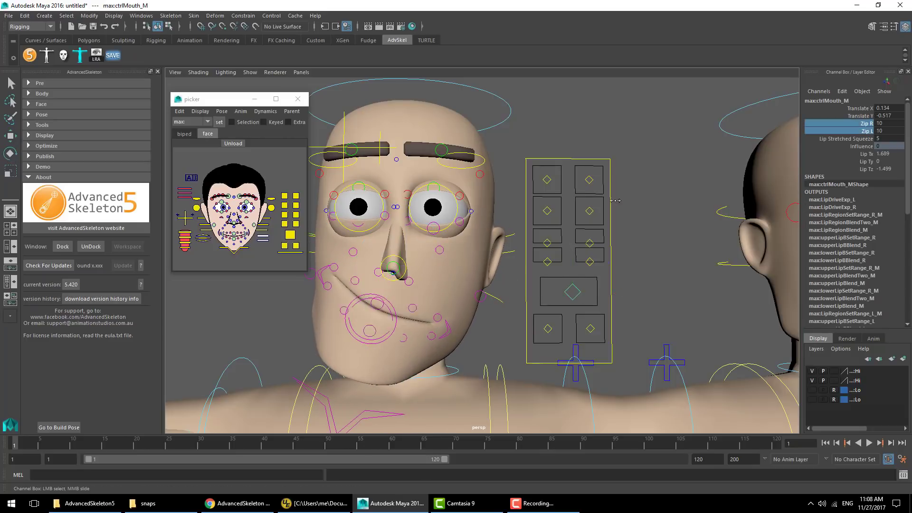
{"action": "key", "text": "ctrl+z"}
Select both mouth corner controls and reset the facial pose to its default.
{"action": "left_click", "coordinate": [322, 270]}
{"action": "left_click", "coordinate": [444, 327], "text": "shift"}
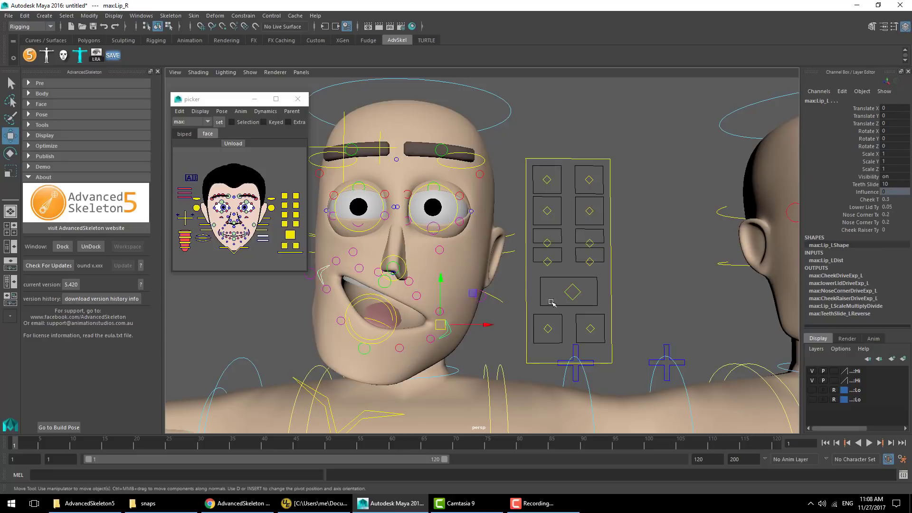
{"action": "left_click", "coordinate": [221, 112]}
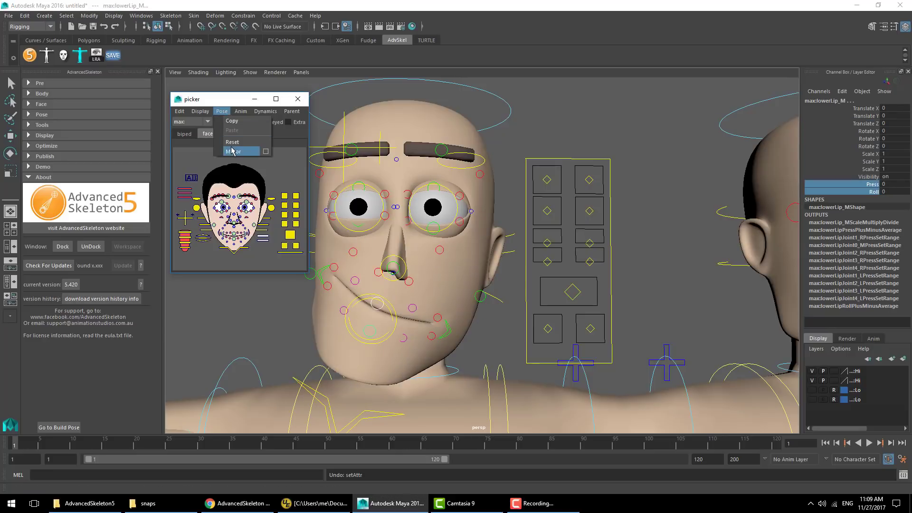
{"action": "left_click", "coordinate": [231, 143]}
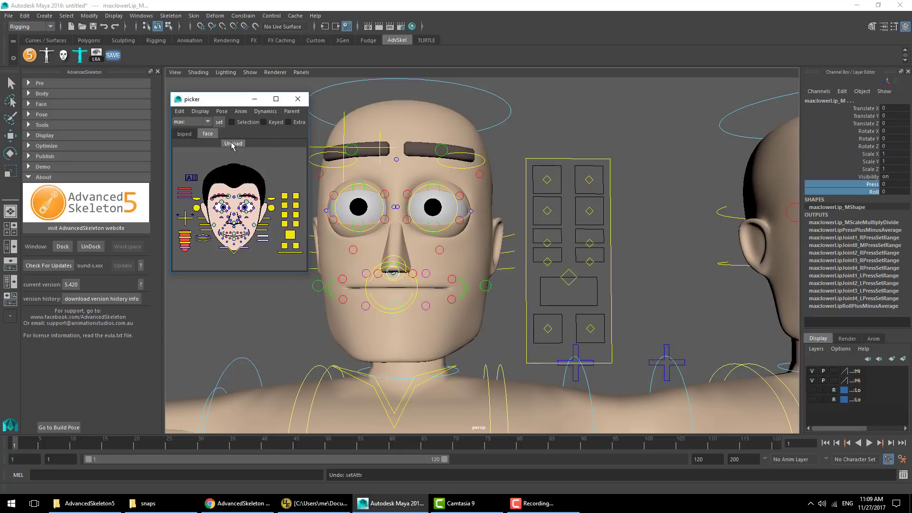
Raise both mouth corners, Lip_R and Lip_L, together to Translate Y 1.267.
{"action": "left_click", "coordinate": [327, 280]}
{"action": "left_click", "coordinate": [332, 294]}
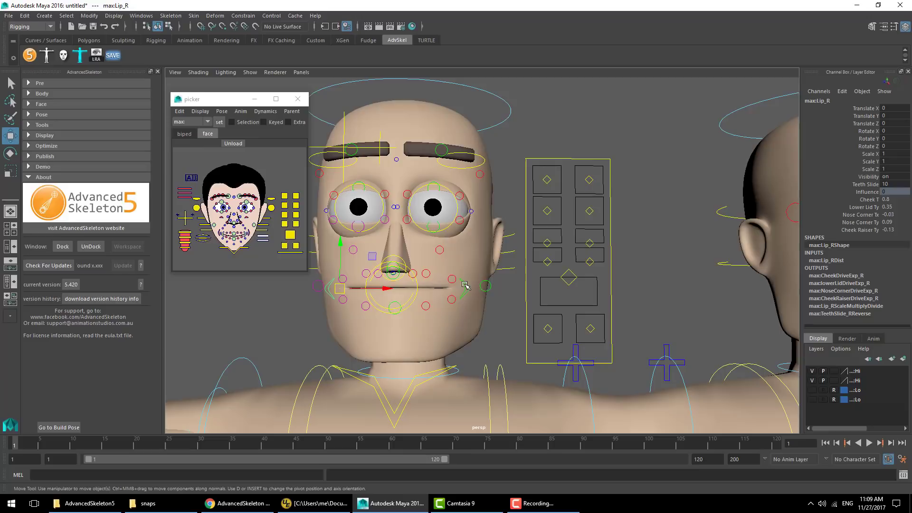
{"action": "left_click", "coordinate": [465, 285], "text": "shift"}
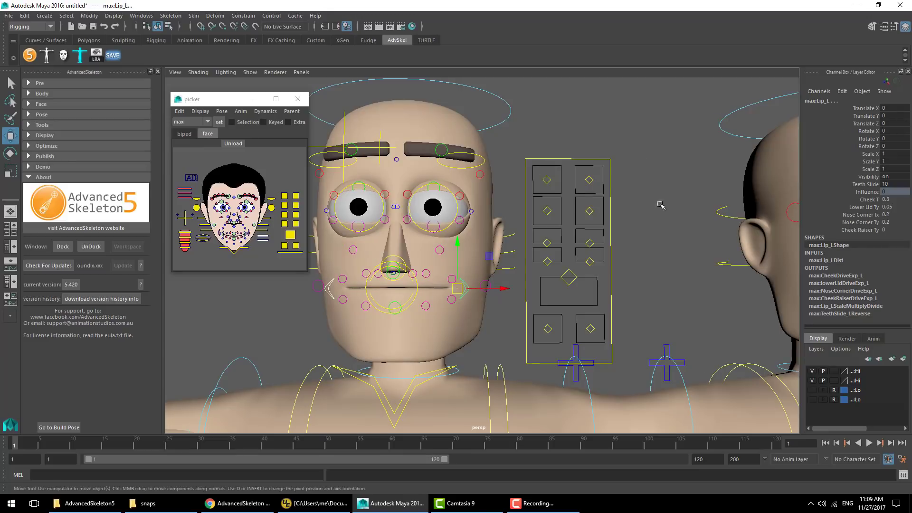
{"action": "left_click", "coordinate": [865, 109]}
{"action": "mouse_move", "coordinate": [651, 197]}
{"action": "middle_mouse_down"}
{"action": "mouse_move", "coordinate": [663, 197]}
{"action": "mouse_move", "coordinate": [627, 200]}
{"action": "mouse_move", "coordinate": [637, 202]}
{"action": "middle_mouse_up"}
{"action": "key", "text": "z"}
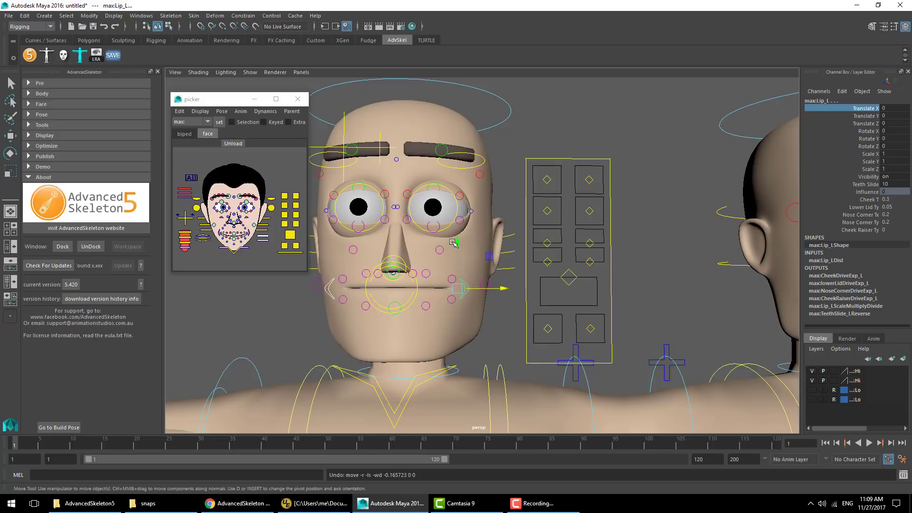
{"action": "left_click_drag", "start_coordinate": [457, 239], "coordinate": [459, 207]}
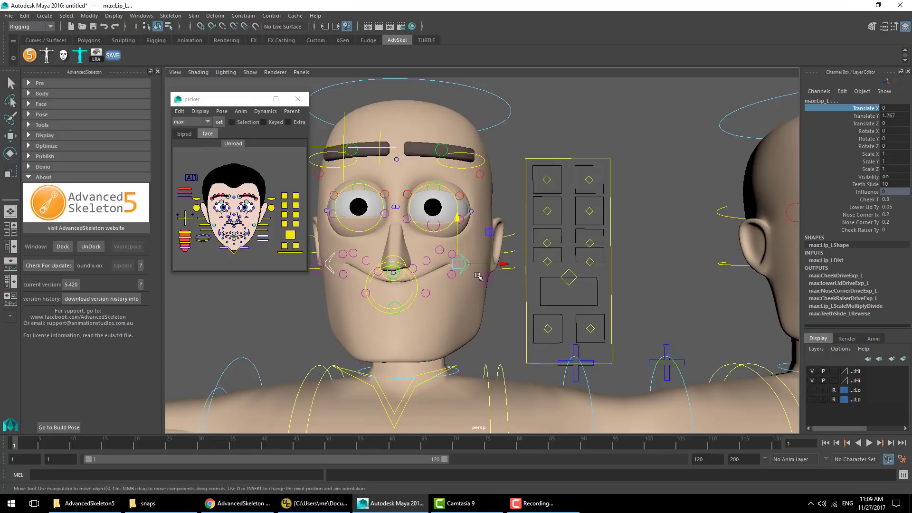
Rotate both mouth corners to about X 38.16 and Y -12.96, with Translate X at about -0.123.
{"action": "key", "text": "e"}
{"action": "left_click", "coordinate": [866, 131]}
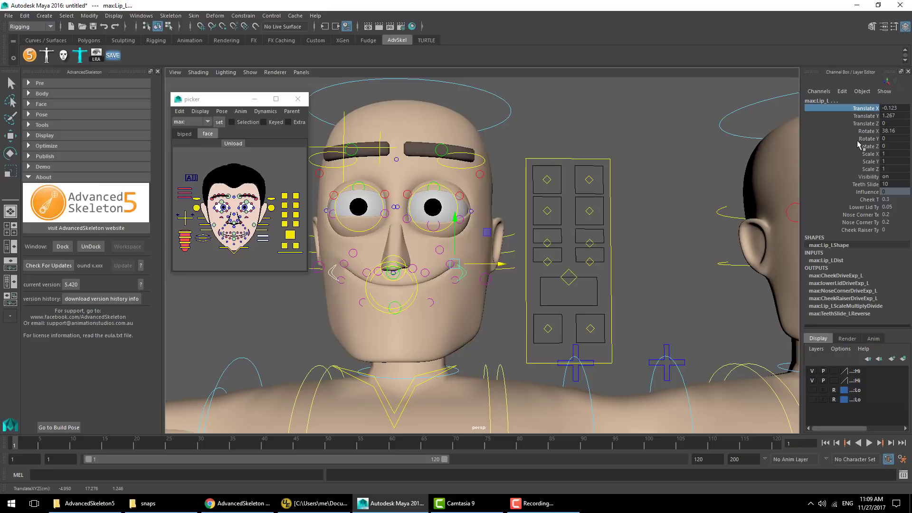
{"action": "left_click", "coordinate": [866, 139]}
{"action": "key", "text": "w"}
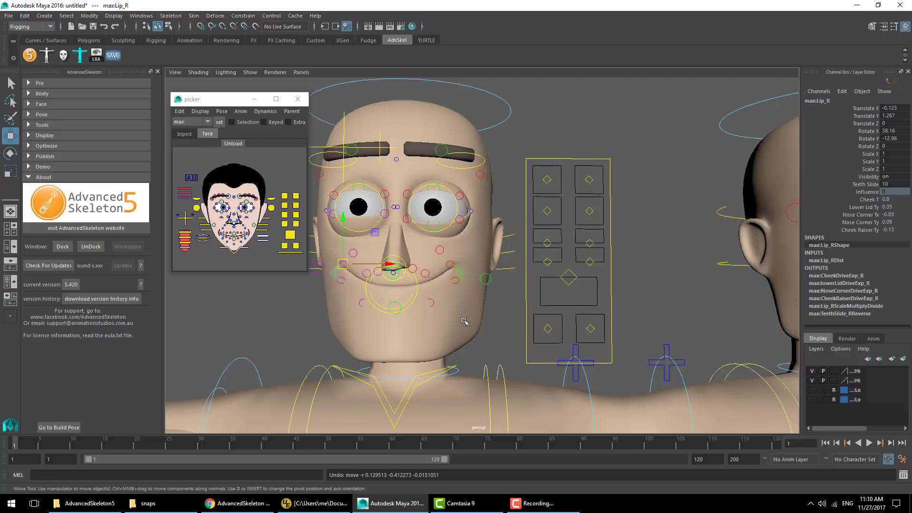
Move Lip_R alone to about Translate X -0.52, Y -1.06, rotate it to about -18, 43, -39, and mirror the pose.
{"action": "middle_click_drag", "start_coordinate": [464, 320], "coordinate": [480, 358]}
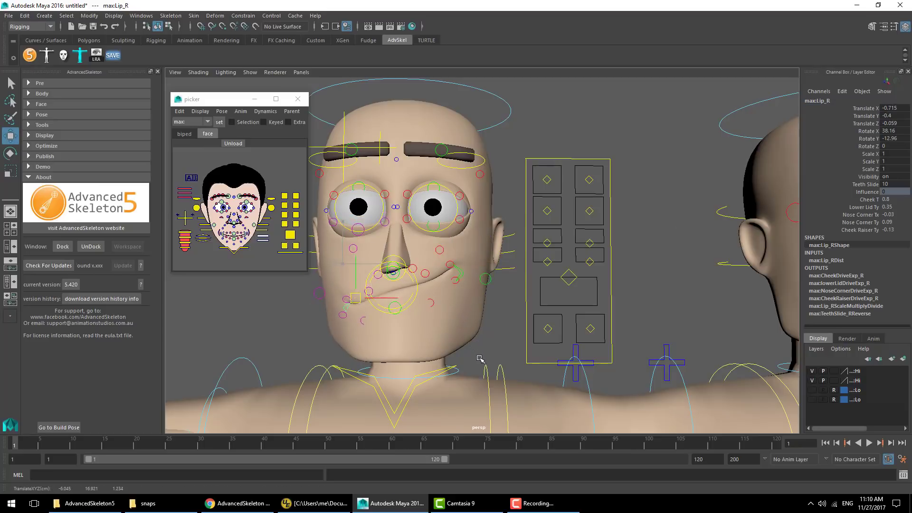
{"action": "key", "text": "e"}
{"action": "left_click_drag", "start_coordinate": [392, 311], "coordinate": [389, 268]}
{"action": "key", "text": "w"}
{"action": "middle_click_drag", "start_coordinate": [388, 268], "coordinate": [379, 275]}
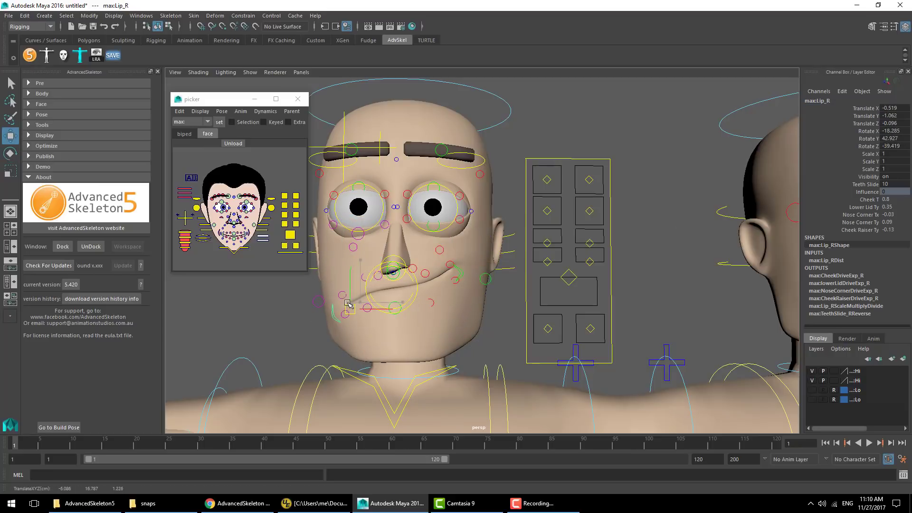
{"action": "left_click", "coordinate": [221, 111]}
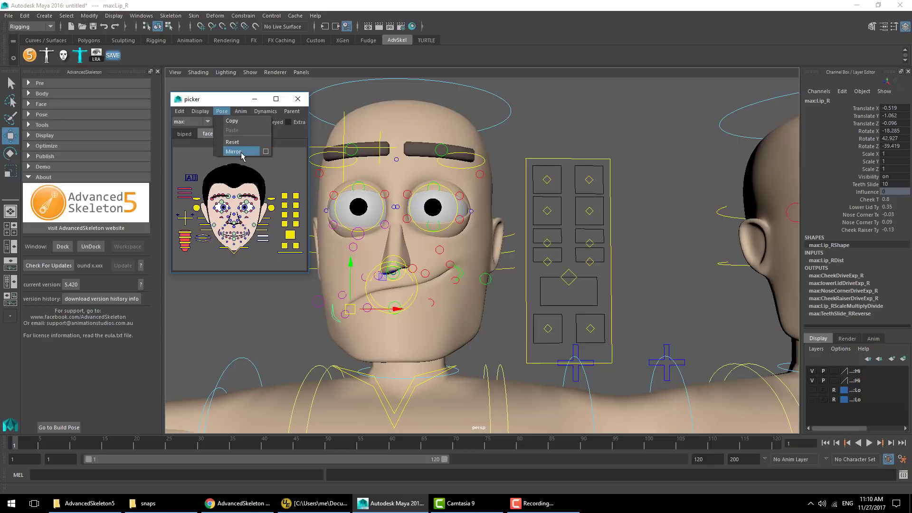
{"action": "left_click", "coordinate": [241, 153]}
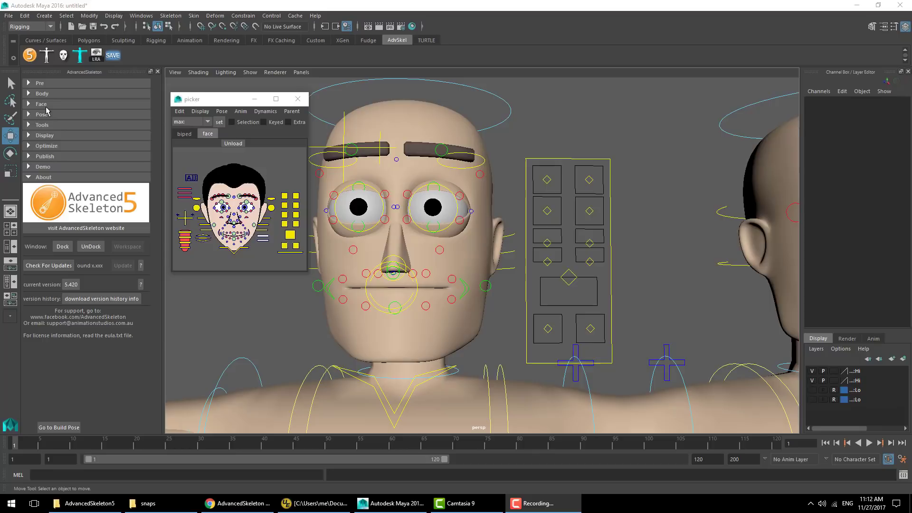
Expand the AdvancedSkeleton Face tools and open the max.mb scene from the AdvancedSkeletonExamples max folder.
{"action": "left_click", "coordinate": [43, 104]}
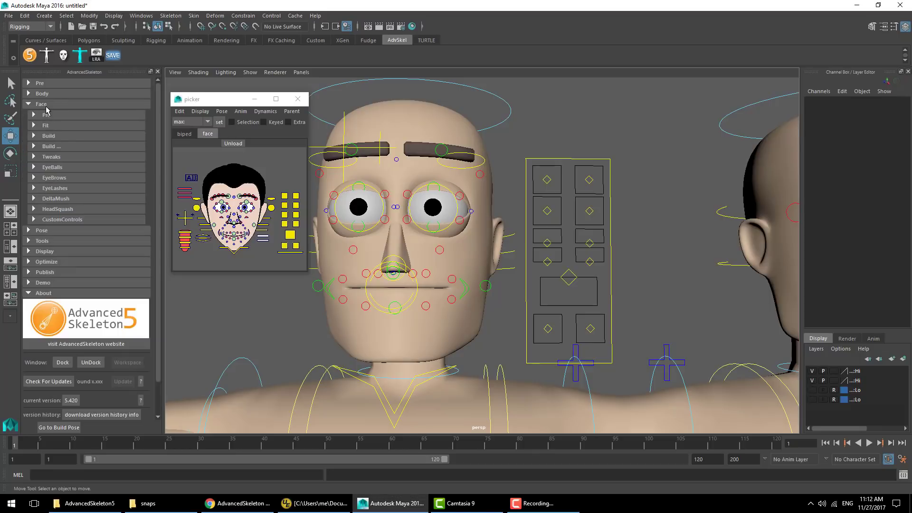
{"action": "left_click", "coordinate": [7, 15]}
{"action": "left_click", "coordinate": [28, 37]}
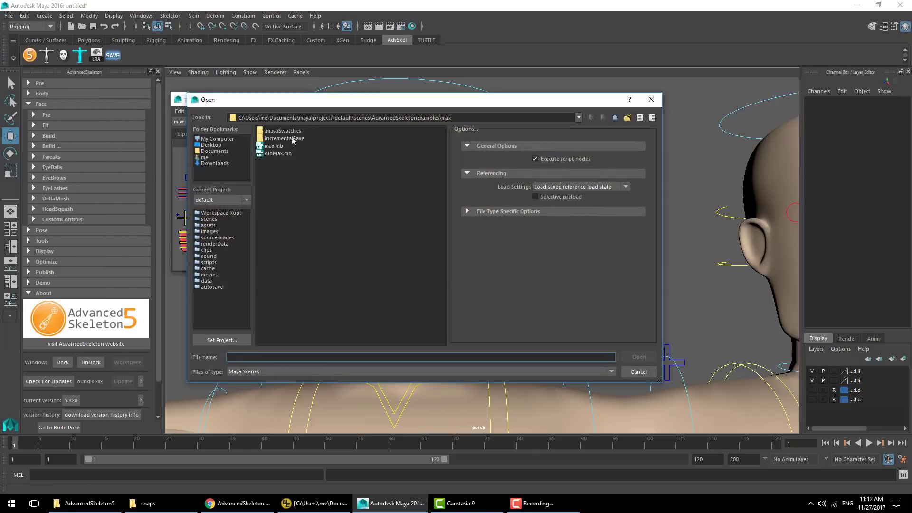
{"action": "double_click", "coordinate": [272, 147]}
{"action": "left_click", "coordinate": [453, 252]}
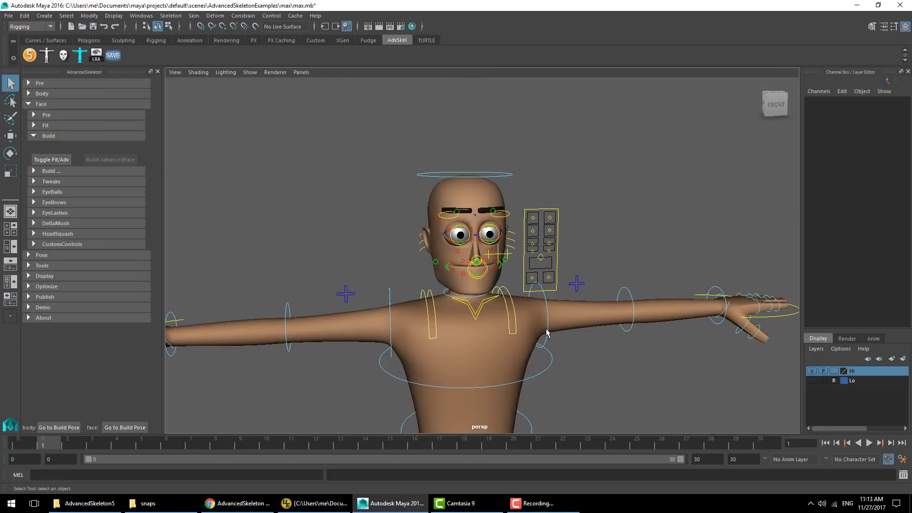
Switch the face from the advanced rig to its fit setup and display the wireframe on the shaded model.
{"action": "scroll", "coordinate": [546, 330], "scroll_direction": "up", "scroll_amount": 4}
{"action": "scroll", "coordinate": [504, 284], "scroll_direction": "down", "scroll_amount": 2}
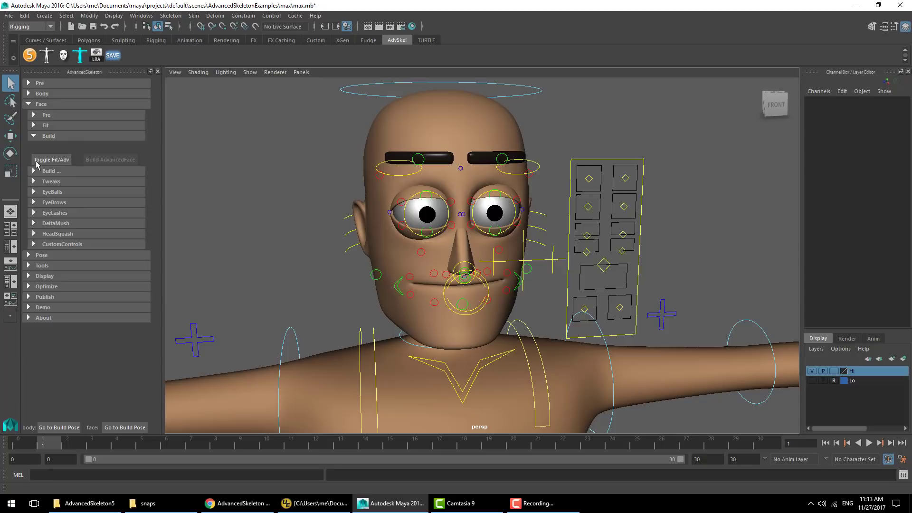
{"action": "left_click", "coordinate": [62, 160]}
{"action": "left_click", "coordinate": [198, 72]}
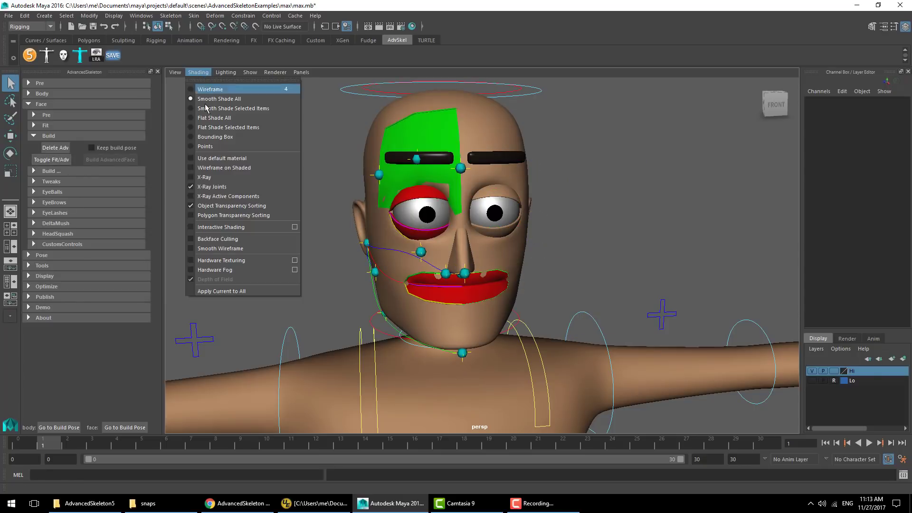
{"action": "left_click", "coordinate": [237, 169]}
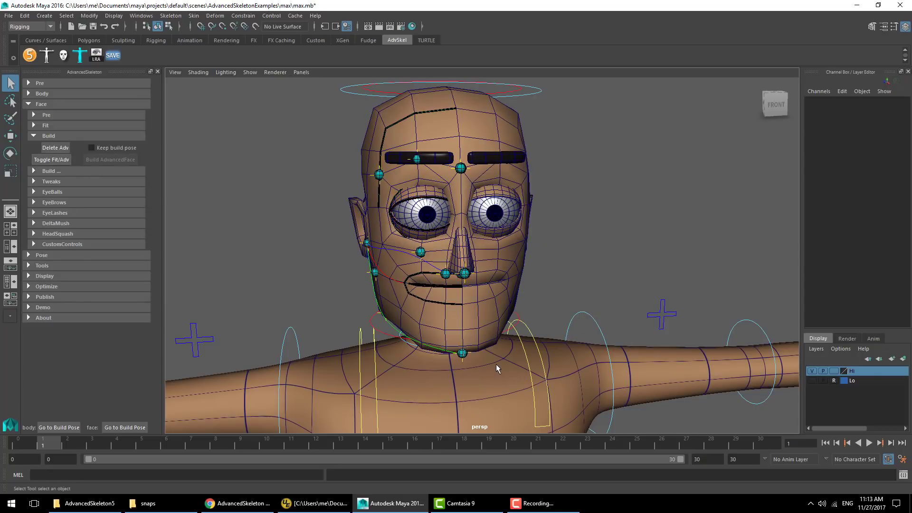
Examine the face Fit placement list and its optional extra EyeLid, SmileCrease and EyeBrow controls.
{"action": "left_click", "coordinate": [45, 126]}
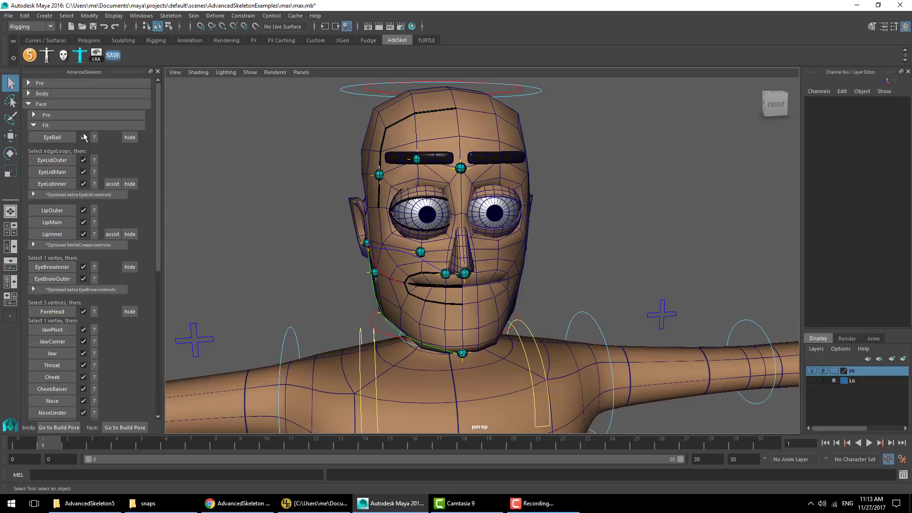
{"action": "scroll", "coordinate": [99, 384], "scroll_direction": "down", "scroll_amount": 5}
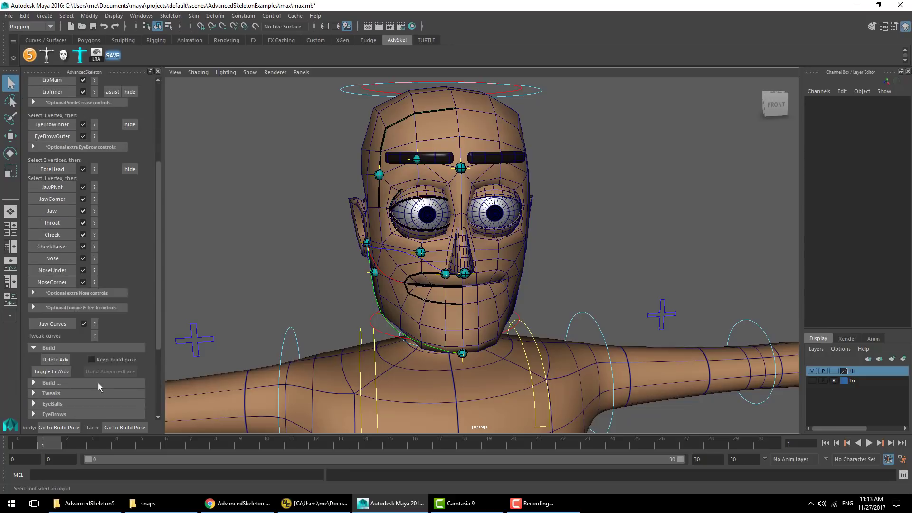
{"action": "scroll", "coordinate": [98, 382], "scroll_direction": "up", "scroll_amount": 5}
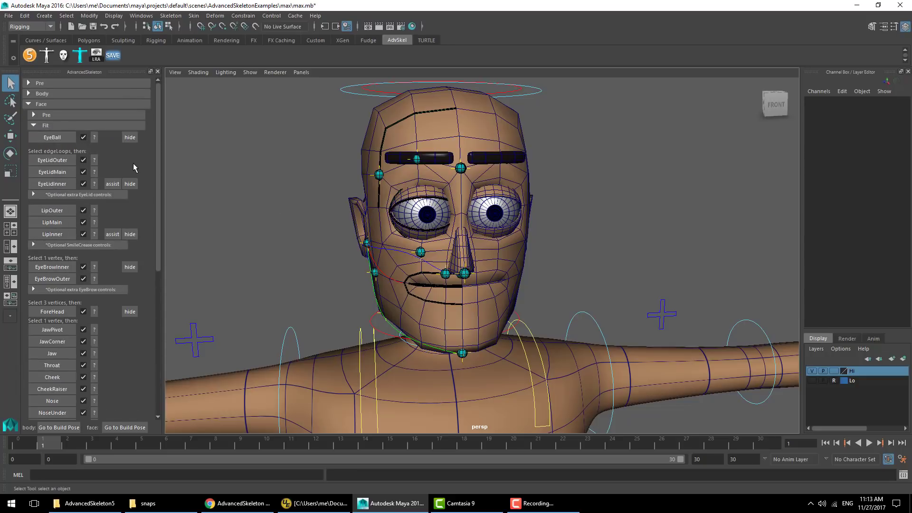
{"action": "left_click", "coordinate": [76, 196]}
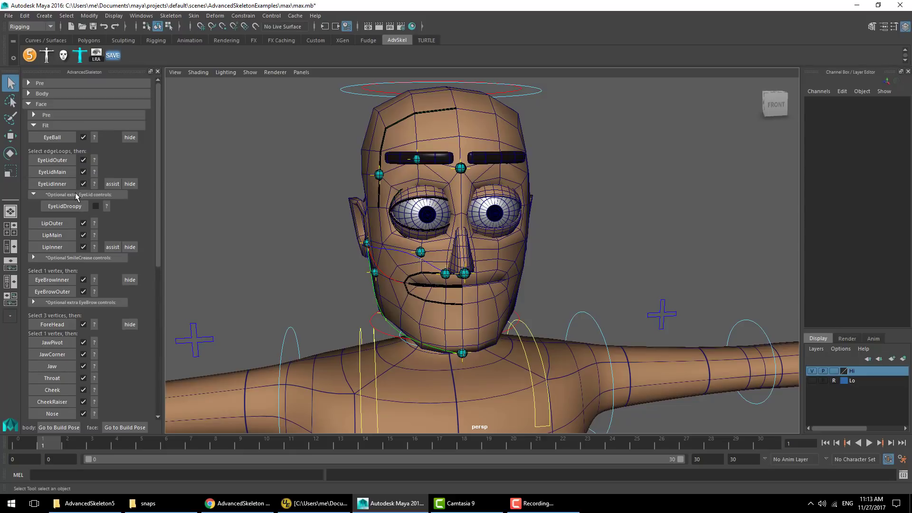
{"action": "left_click", "coordinate": [67, 259]}
{"action": "left_click", "coordinate": [67, 334]}
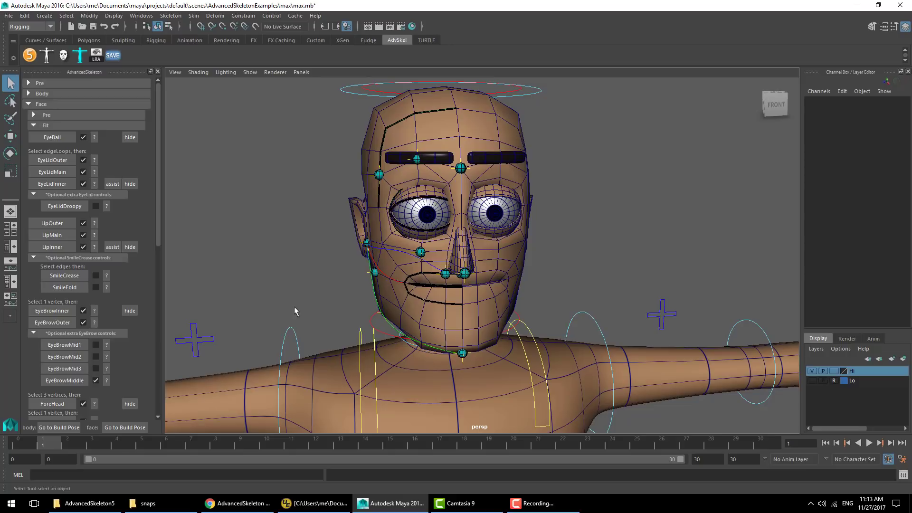
{"action": "left_click", "coordinate": [90, 333]}
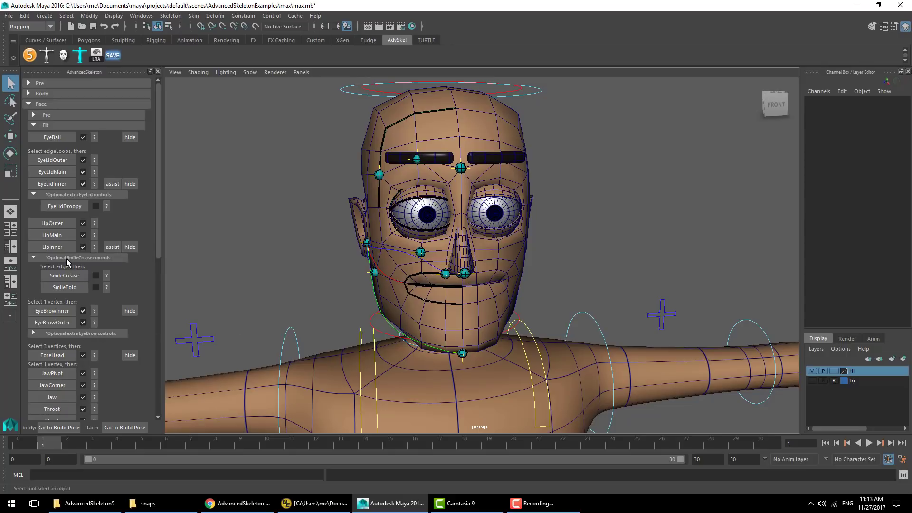
{"action": "left_click", "coordinate": [67, 258]}
Examine the optional extra Nose controls and the optional tongue and teeth controls in the Fit list.
{"action": "scroll", "coordinate": [85, 285], "scroll_direction": "down", "scroll_amount": 4}
{"action": "left_click", "coordinate": [90, 335]}
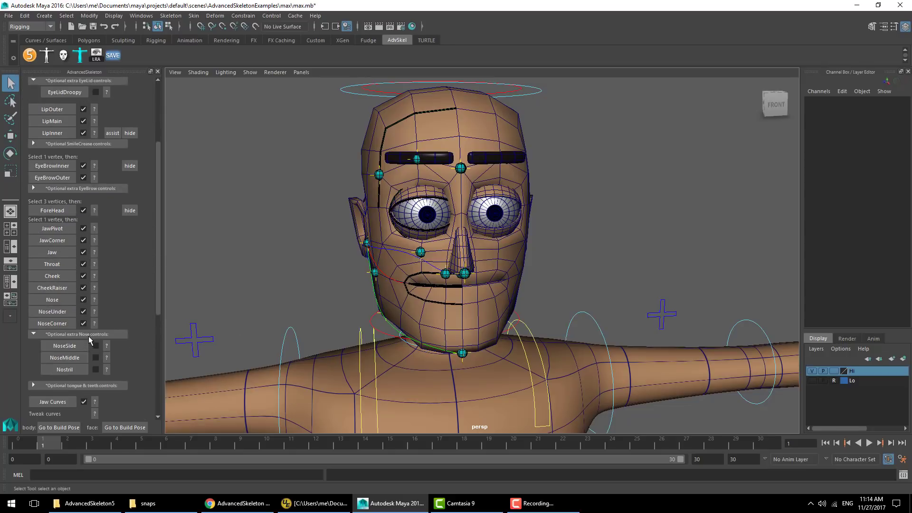
{"action": "left_click", "coordinate": [88, 336]}
{"action": "left_click", "coordinate": [87, 349]}
{"action": "left_click", "coordinate": [87, 349]}
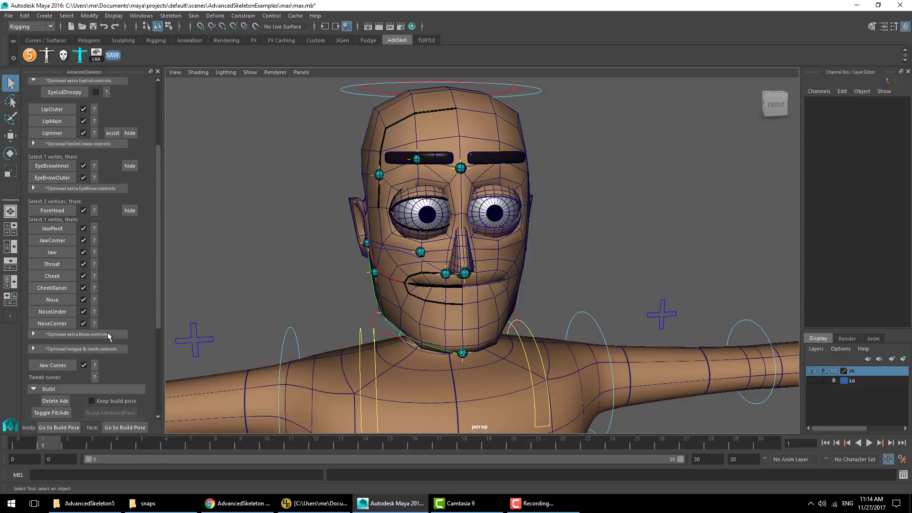
{"action": "scroll", "coordinate": [107, 332], "scroll_direction": "up", "scroll_amount": 4}
Collapse the Fit list and switch the face back to the advanced rig.
{"action": "left_click", "coordinate": [50, 127]}
{"action": "left_click", "coordinate": [56, 159]}
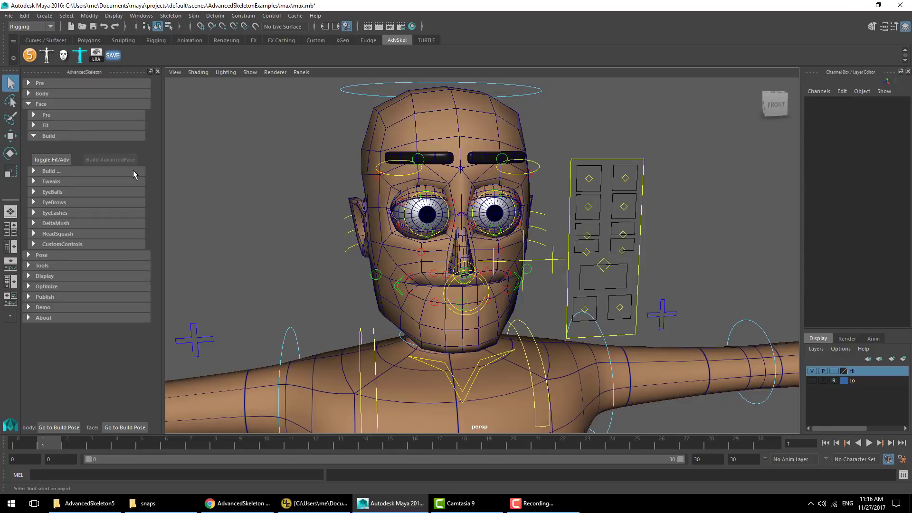
View the Face Fit Placement help images for fit items such as EyeBall and ForeHead, and close the help.
{"action": "left_click", "coordinate": [48, 126]}
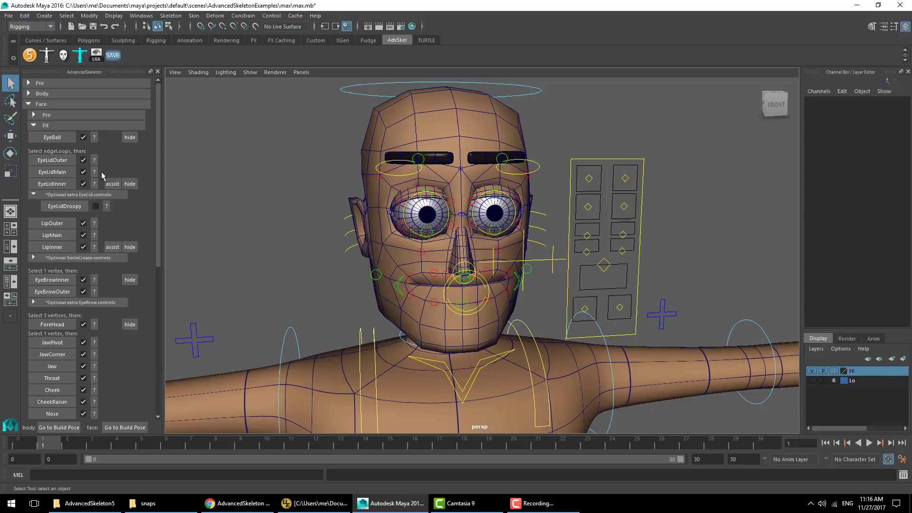
{"action": "left_click", "coordinate": [94, 137]}
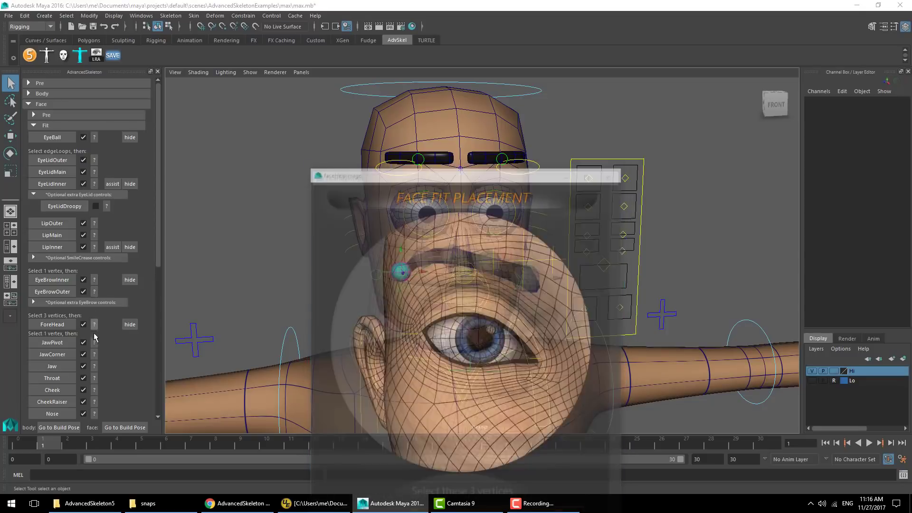
{"action": "left_click", "coordinate": [611, 174]}
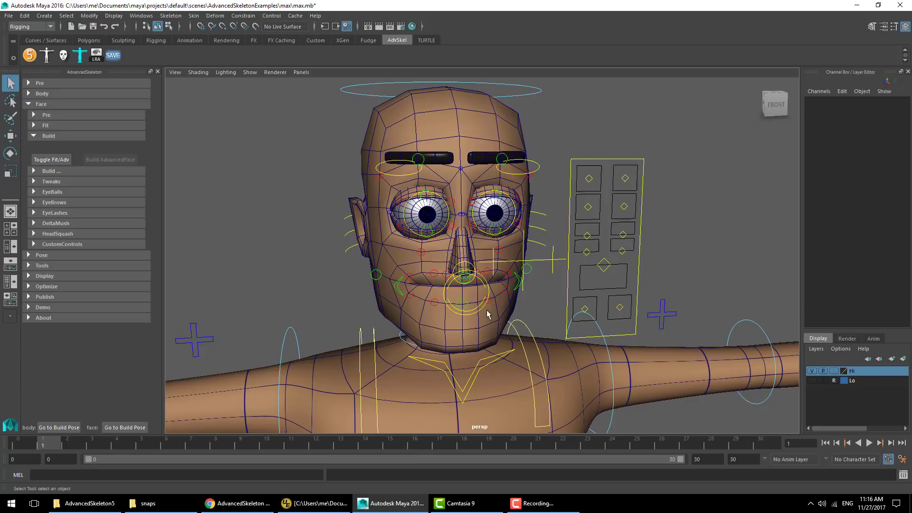
Compare the face's fit setup with the advanced rig by toggling between them, finishing on the advanced rig.
{"action": "left_click", "coordinate": [55, 160]}
{"action": "left_click_drag", "start_coordinate": [358, 280], "coordinate": [415, 253], "text": "alt"}
{"action": "middle_click_drag", "start_coordinate": [415, 253], "coordinate": [420, 273], "text": "alt"}
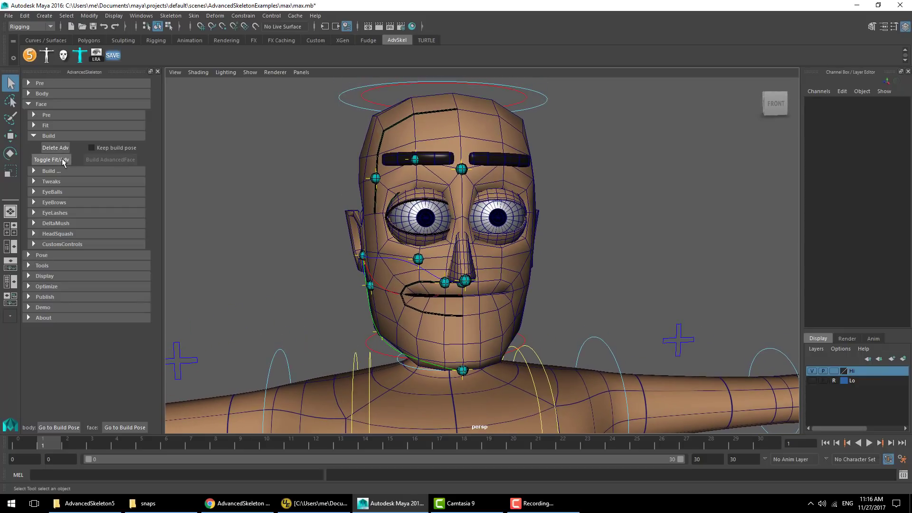
{"action": "left_click", "coordinate": [62, 160]}
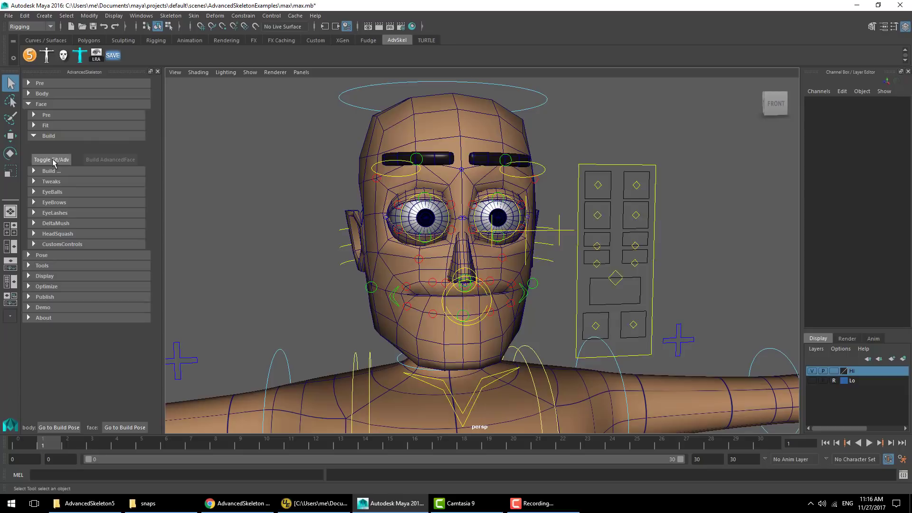
{"action": "left_click", "coordinate": [52, 160]}
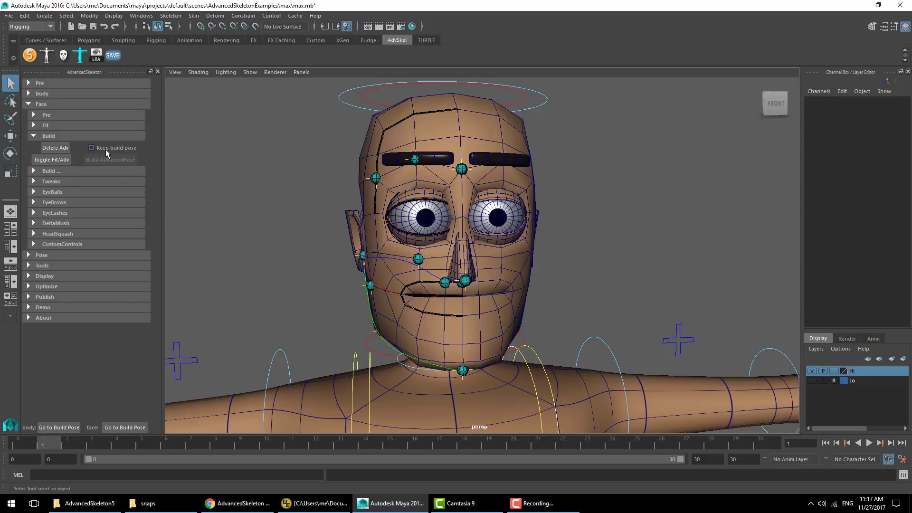
{"action": "left_click", "coordinate": [60, 163]}
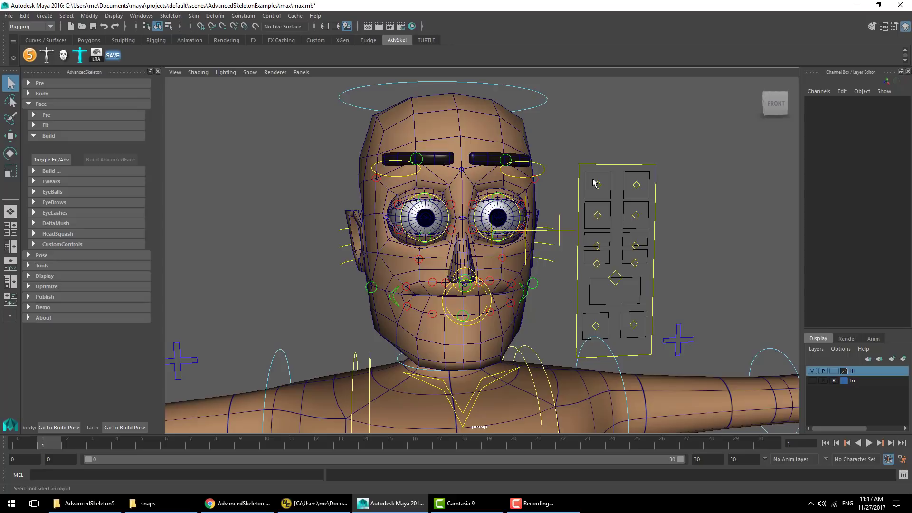
Select both eye box controls and set their Blink to 10.
{"action": "left_click", "coordinate": [636, 214]}
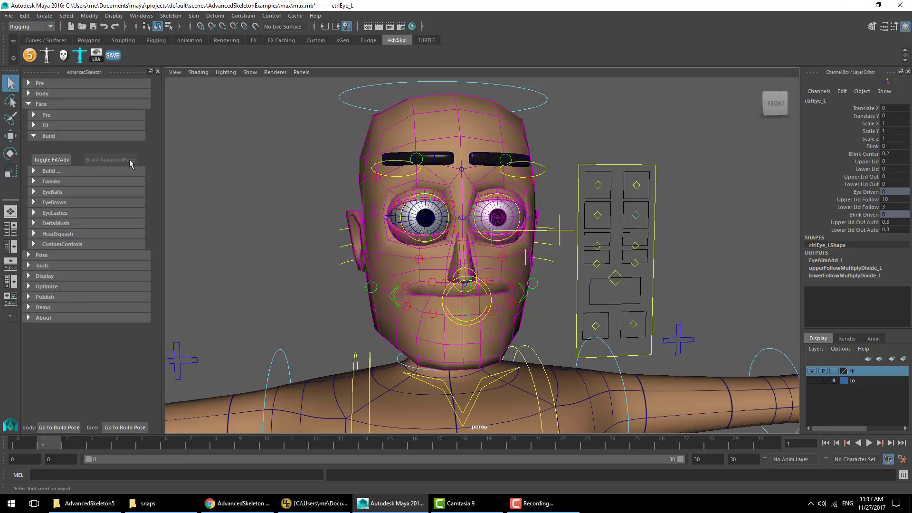
{"action": "left_click", "coordinate": [597, 215], "text": "shift"}
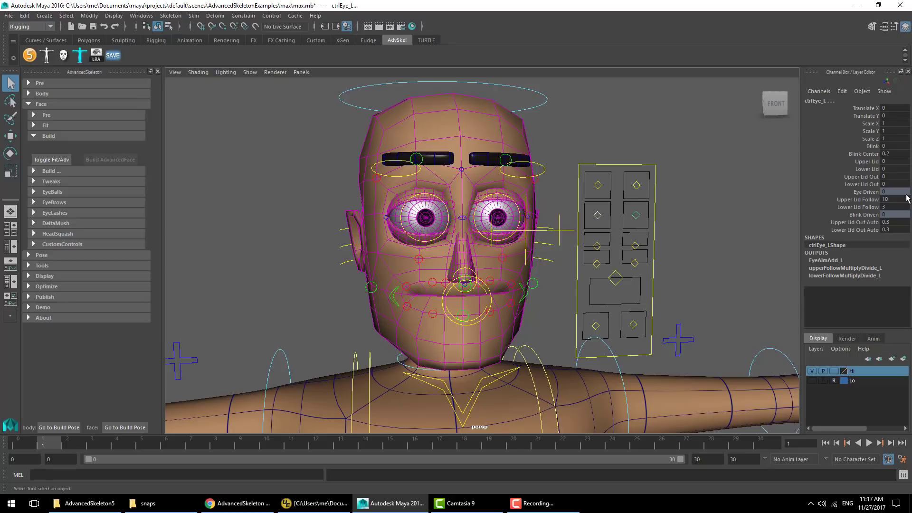
{"action": "key", "text": "w"}
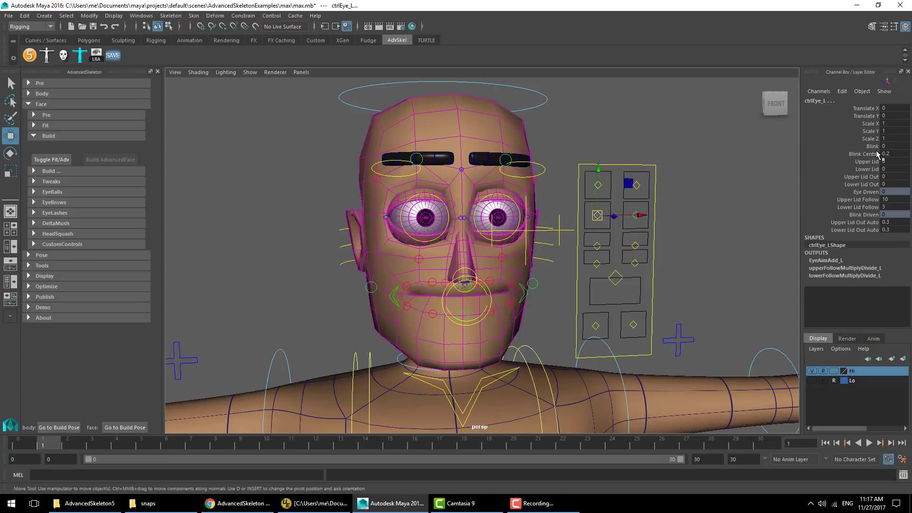
{"action": "left_click", "coordinate": [872, 147]}
{"action": "middle_click_drag", "start_coordinate": [640, 230], "coordinate": [699, 226]}
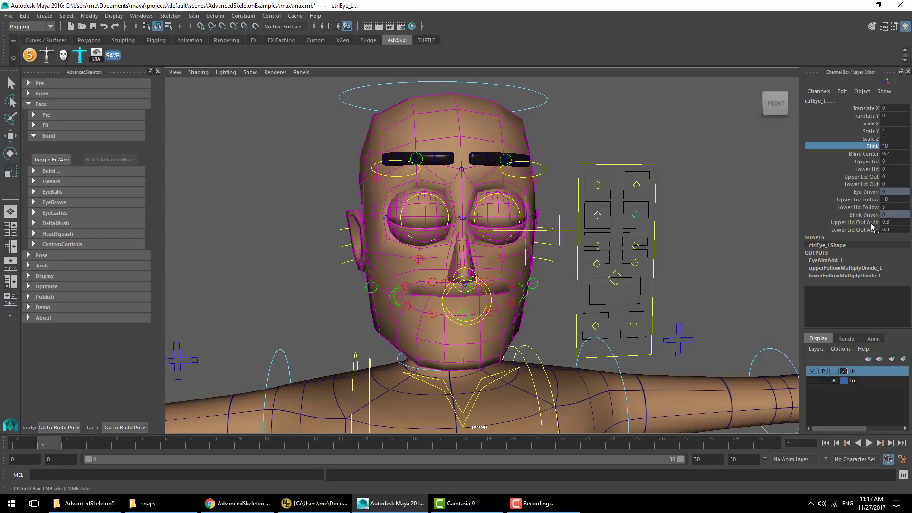
Set Upper Lid Out Auto and Lower Lid Out Auto to 1.08 on both eye controls.
{"action": "left_click_drag", "start_coordinate": [872, 223], "coordinate": [871, 230]}
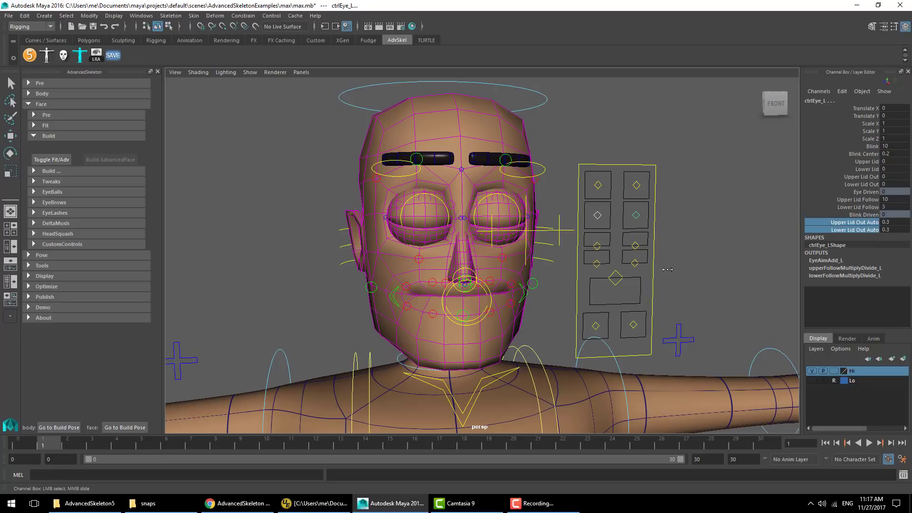
{"action": "middle_click_drag", "start_coordinate": [667, 269], "coordinate": [701, 267]}
{"action": "key", "text": "ctrl+z"}
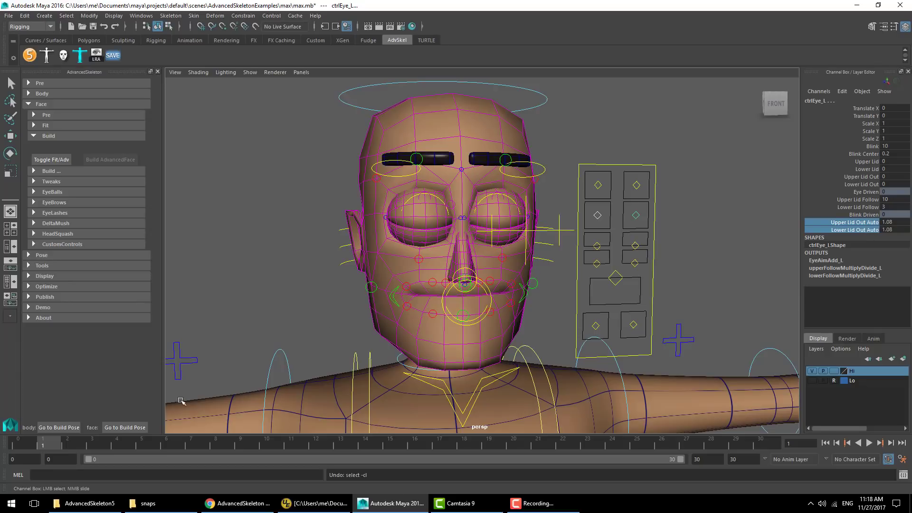
Try to set the current closed-eye pose as the face's build pose, check the listed default values and cancel.
{"action": "right_click", "coordinate": [126, 429]}
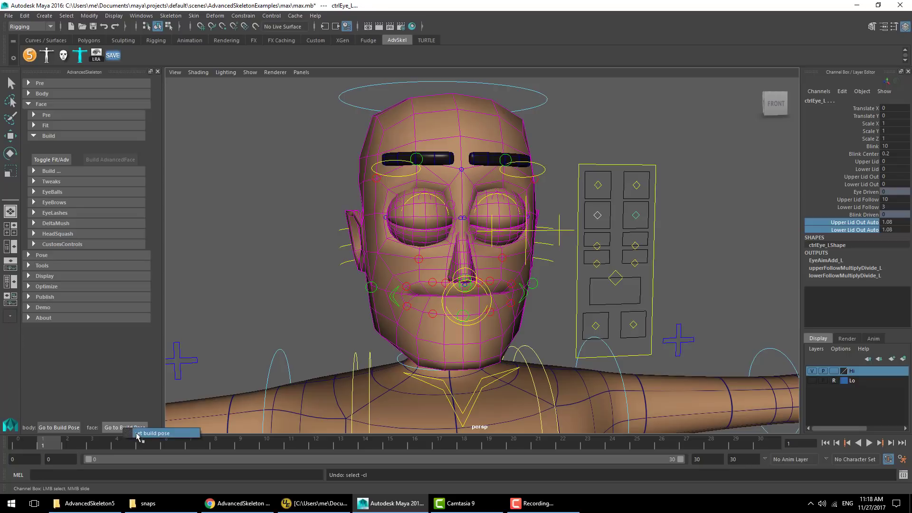
{"action": "left_click", "coordinate": [138, 434]}
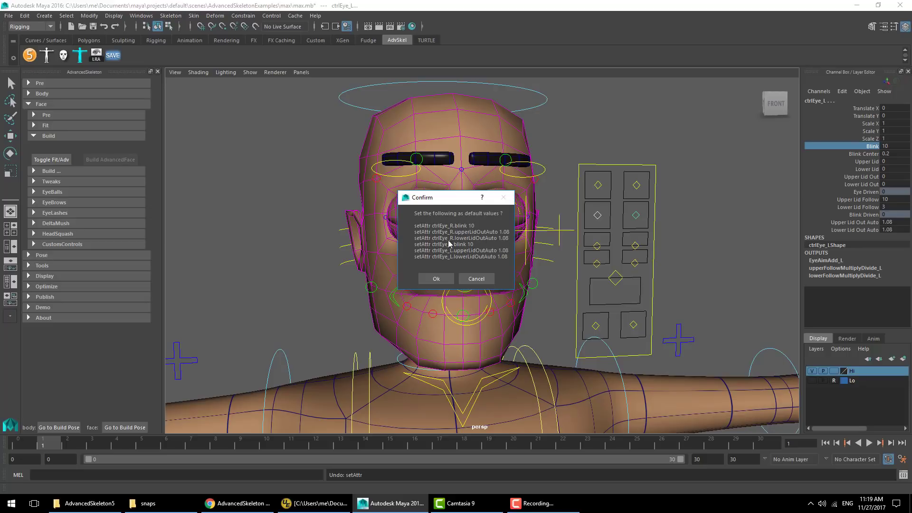
{"action": "left_click_drag", "start_coordinate": [444, 207], "coordinate": [488, 255]}
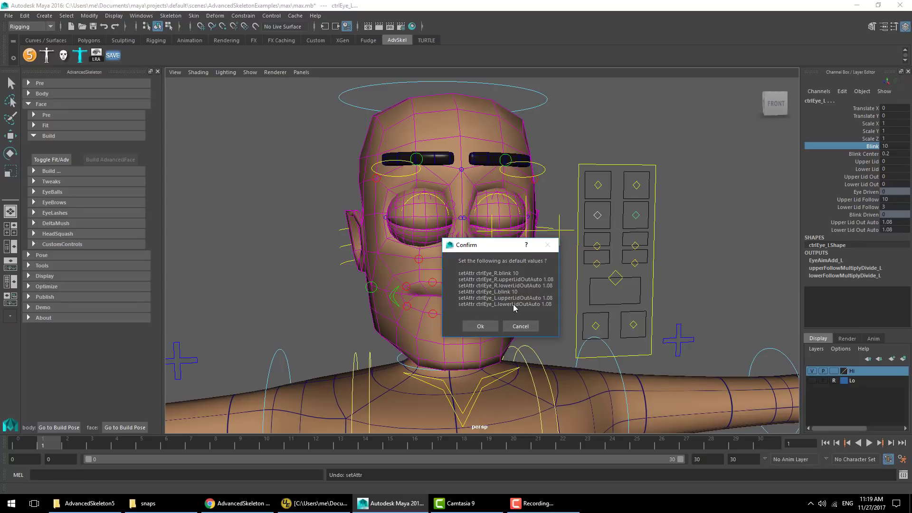
{"action": "left_click", "coordinate": [520, 326]}
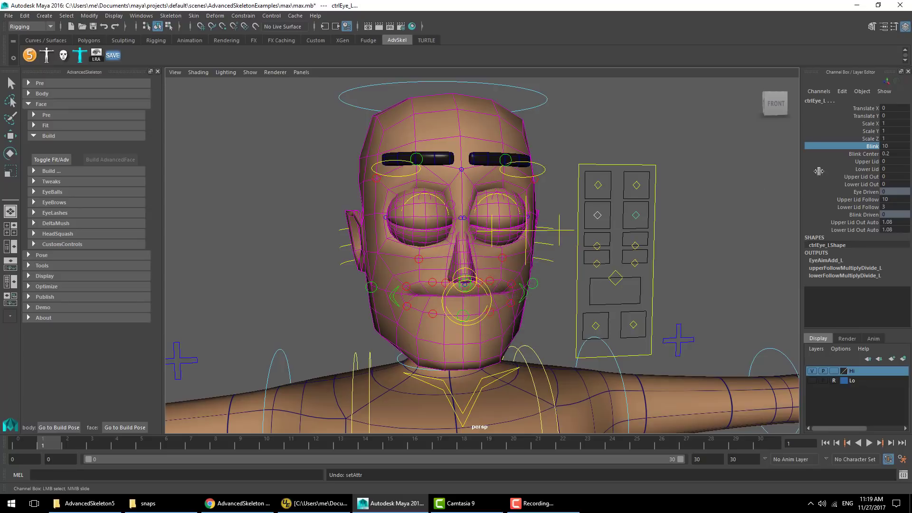
Set Blink to 0 on both eye controls and store the current face pose as the new build pose.
{"action": "double_click", "coordinate": [890, 147]}
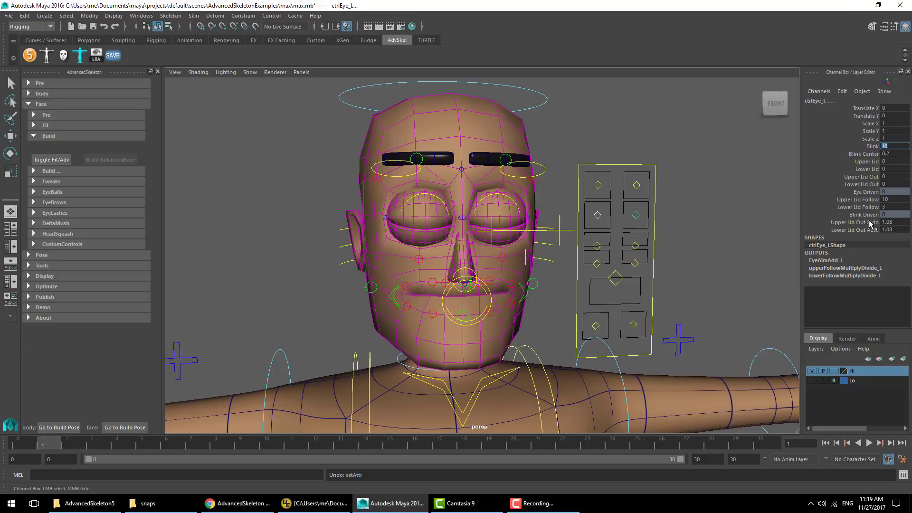
{"action": "left_click_drag", "start_coordinate": [870, 224], "coordinate": [871, 231]}
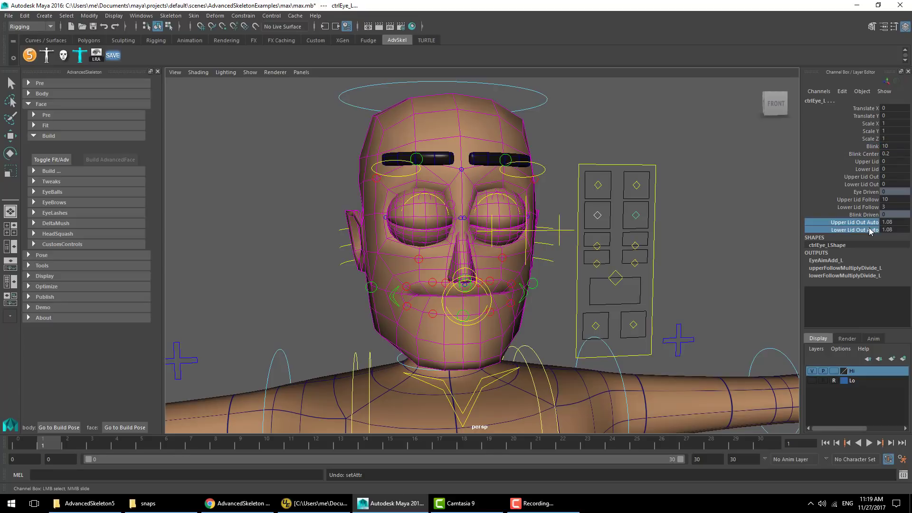
{"action": "double_click", "coordinate": [891, 147]}
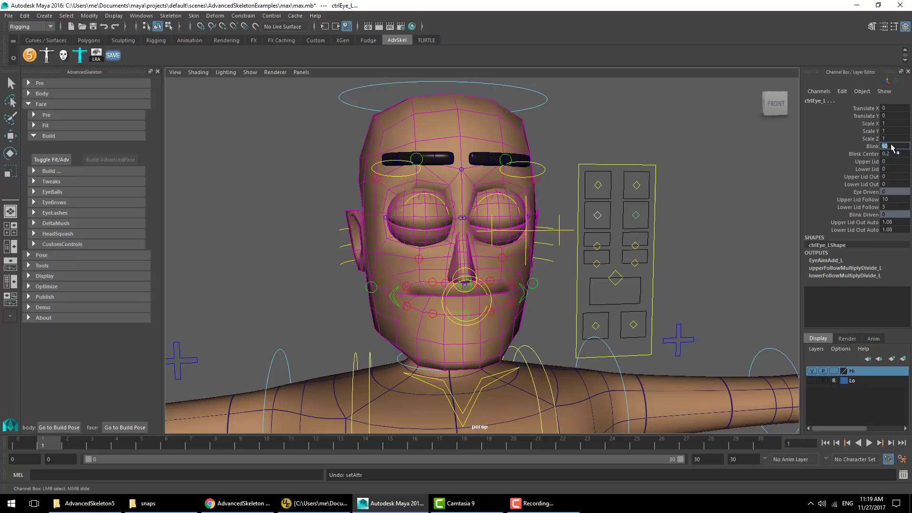
{"action": "type", "text": "0"}
{"action": "key", "text": "Return"}
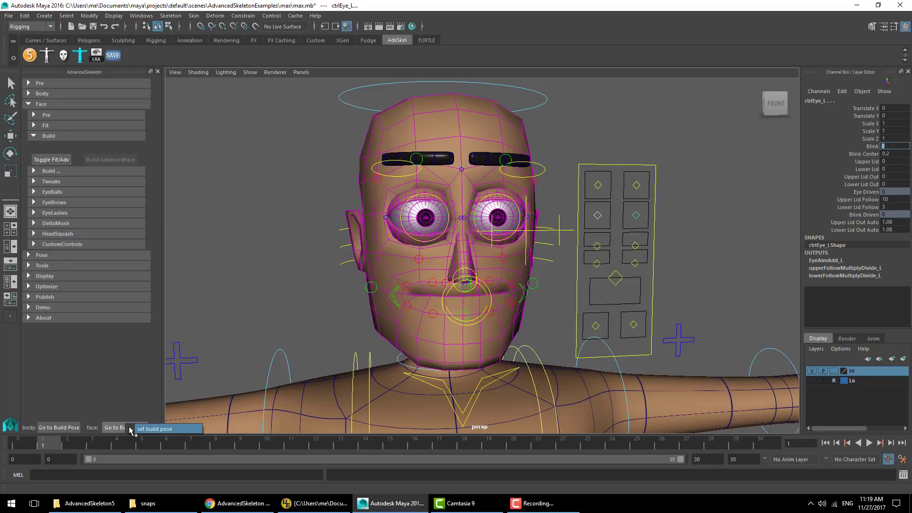
{"action": "left_click", "coordinate": [129, 429]}
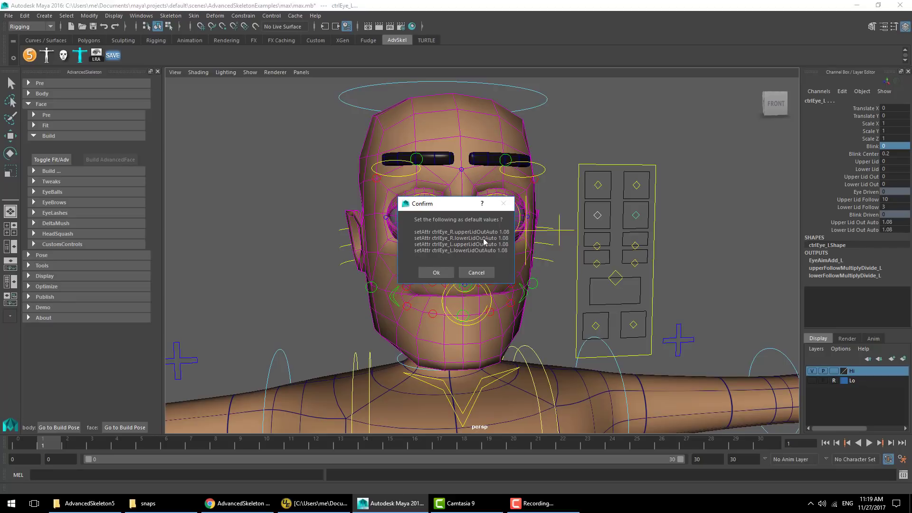
{"action": "left_click", "coordinate": [443, 273]}
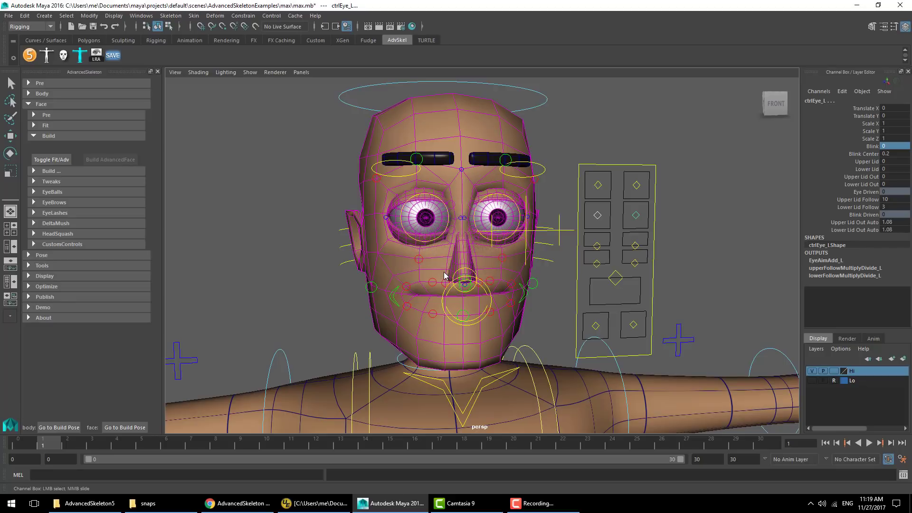
Test the new build pose by setting Upper and Lower Lid Out Auto to 0 and returning the face to build pose.
{"action": "key", "text": "w"}
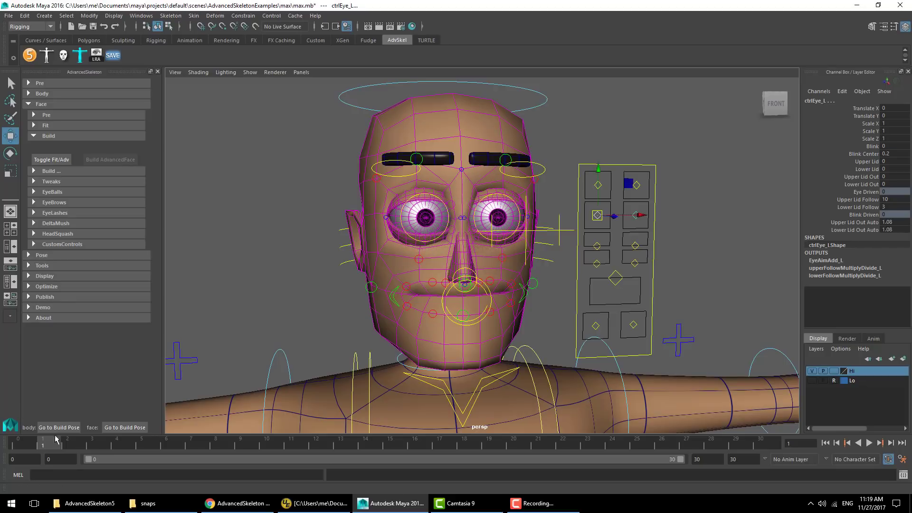
{"action": "left_click", "coordinate": [875, 223]}
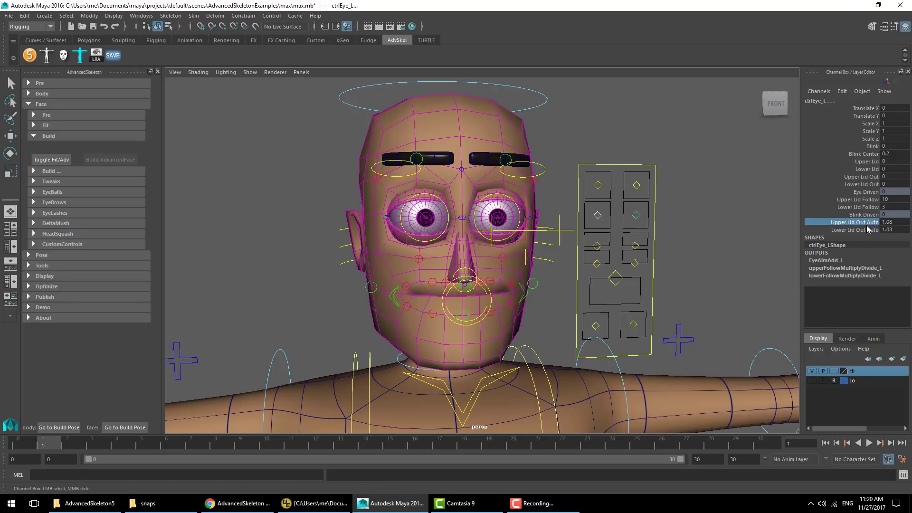
{"action": "left_click", "coordinate": [867, 229], "text": "shift"}
{"action": "middle_click_drag", "start_coordinate": [717, 231], "coordinate": [699, 229]}
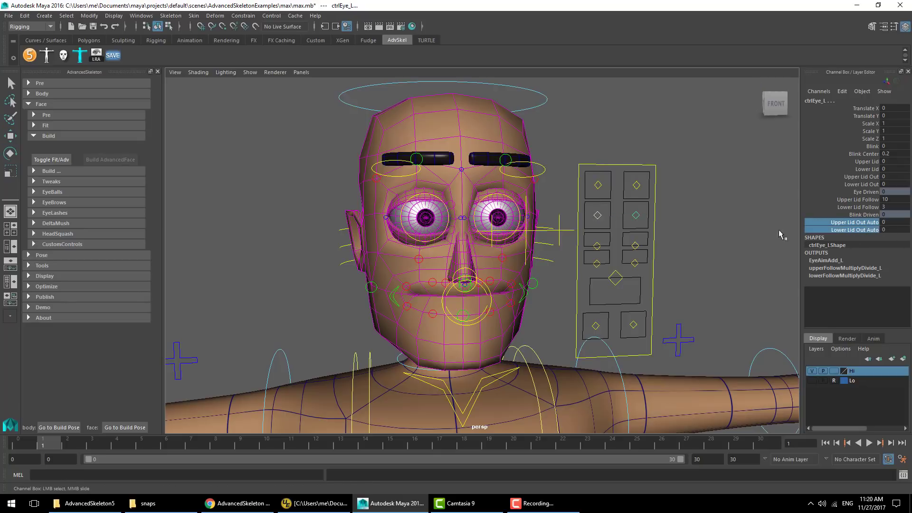
{"action": "left_click", "coordinate": [124, 428]}
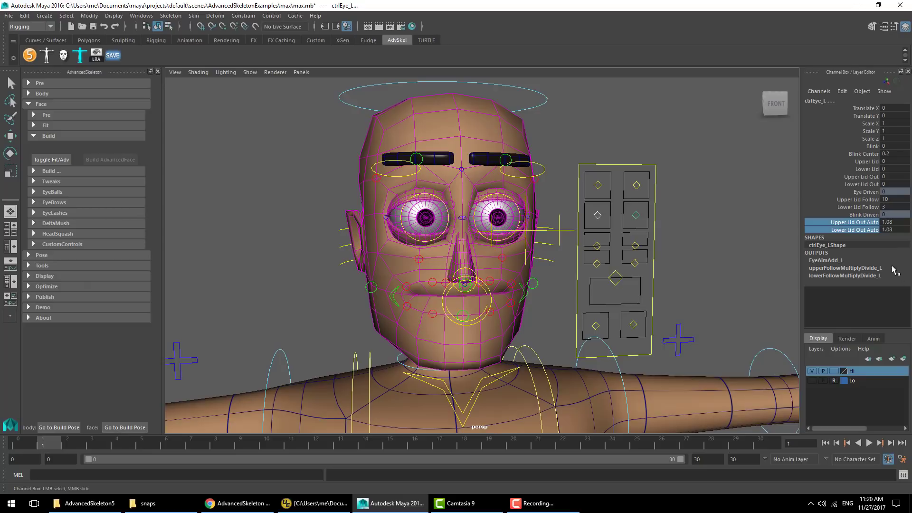
{"action": "left_click", "coordinate": [852, 233], "text": "ctrl"}
{"action": "left_click", "coordinate": [864, 230], "text": "shift"}
{"action": "key", "text": "w"}
{"action": "left_click", "coordinate": [740, 228]}
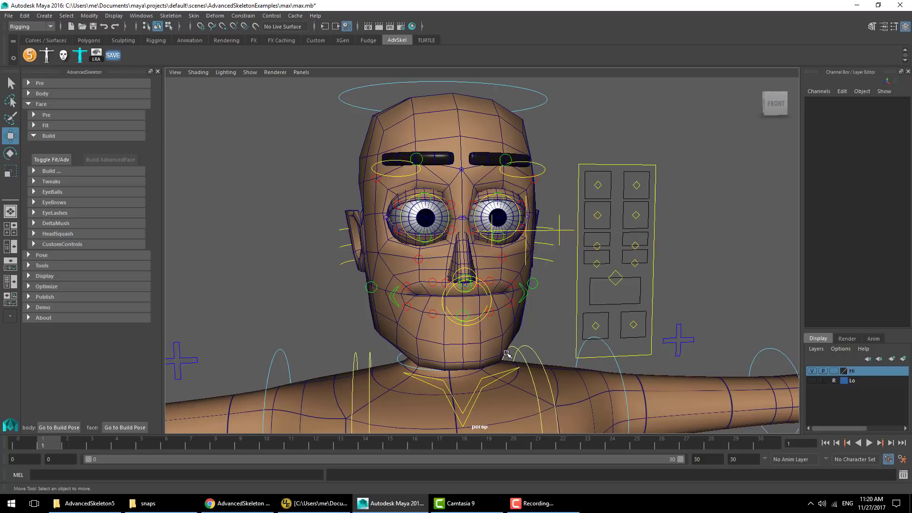
Check the Keep build pose option in the face's fit mode and return to the advanced rig.
{"action": "left_click", "coordinate": [56, 159]}
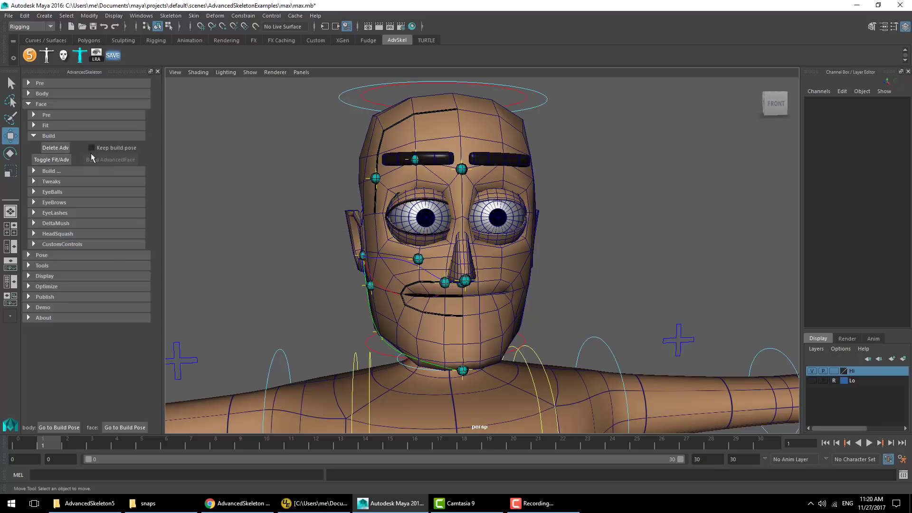
{"action": "left_click", "coordinate": [58, 161]}
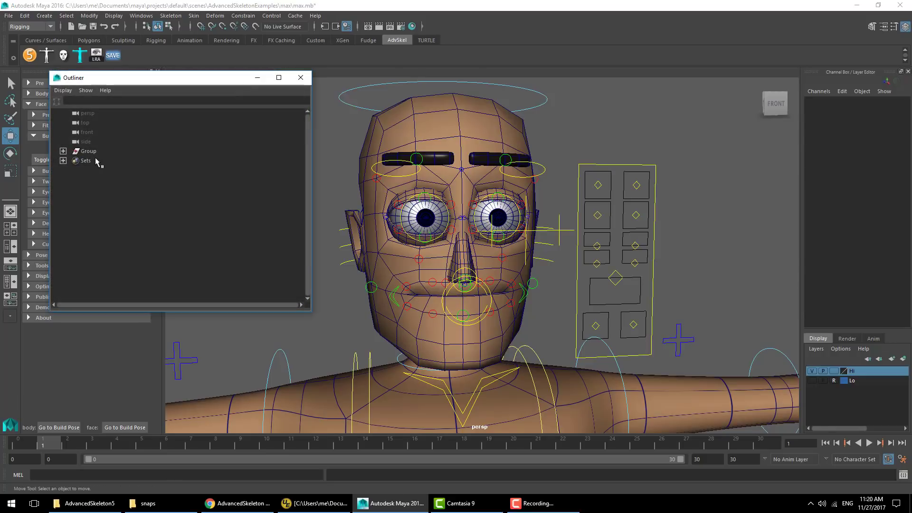
Select FaceFitSkeleton inside FaceGroup in the Outliner and open its Attribute Editor.
{"action": "left_click", "coordinate": [63, 152]}
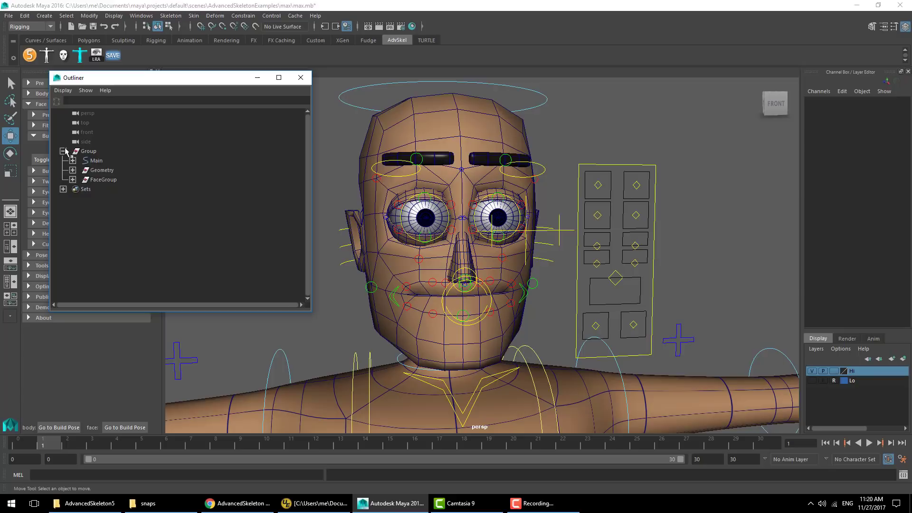
{"action": "left_click", "coordinate": [63, 151]}
{"action": "left_click", "coordinate": [63, 151]}
{"action": "left_click", "coordinate": [72, 179]}
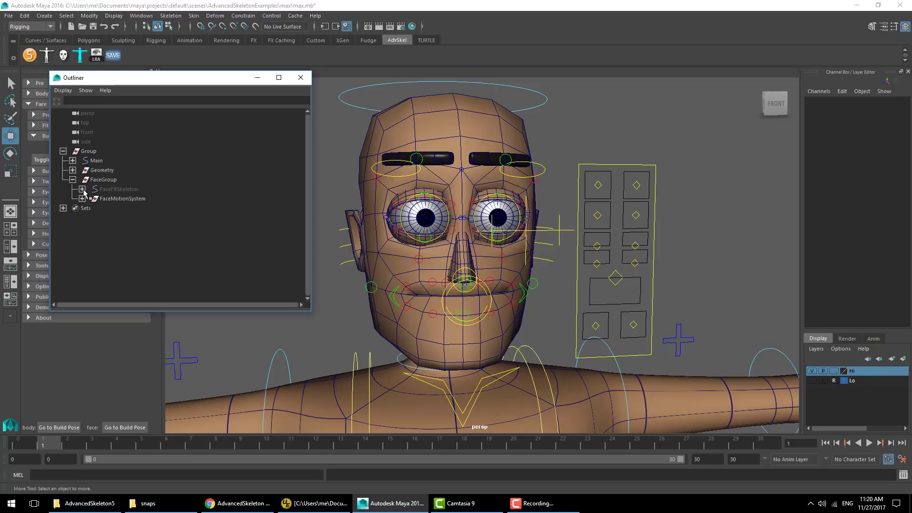
{"action": "left_click", "coordinate": [118, 190]}
{"action": "right_click", "coordinate": [368, 286]}
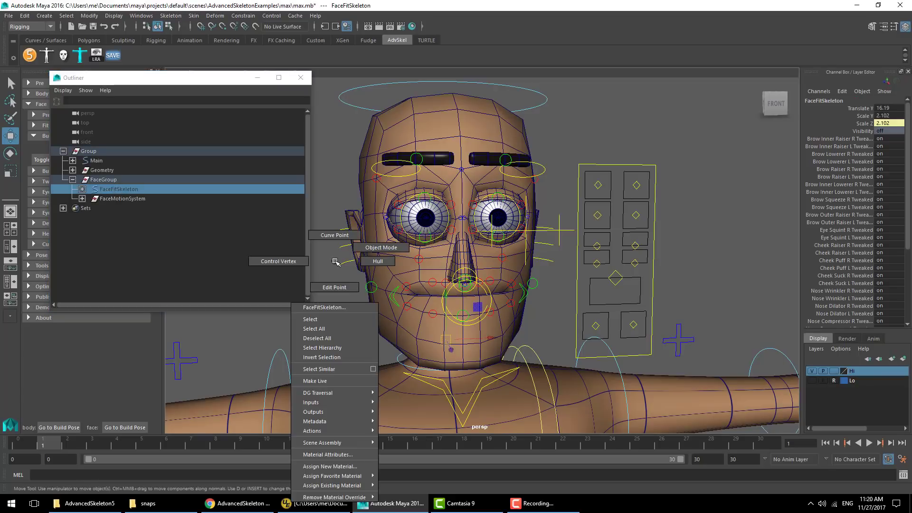
{"action": "left_click", "coordinate": [336, 288]}
{"action": "left_click", "coordinate": [609, 160]}
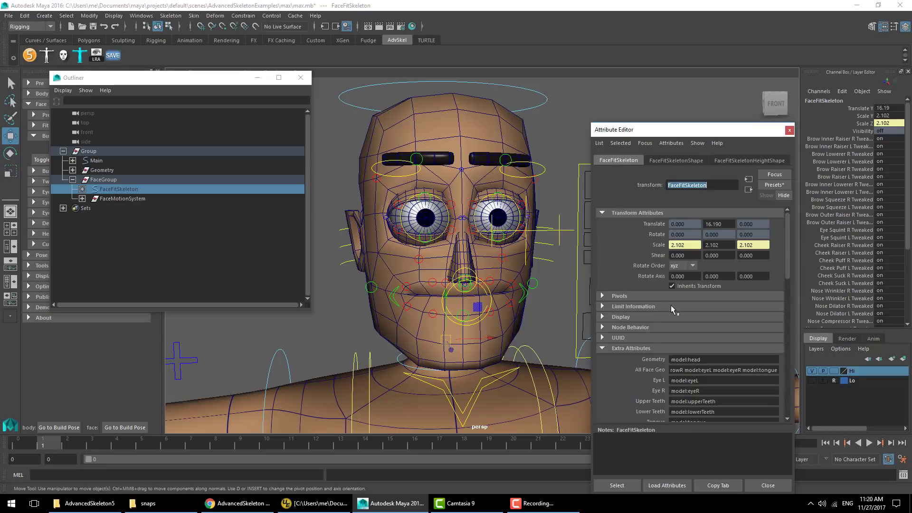
Examine the build pose commands in FaceFitSkeleton's Run attribute, and close the Attribute Editor and Outliner.
{"action": "scroll", "coordinate": [671, 305], "scroll_direction": "down", "scroll_amount": 7}
{"action": "scroll", "coordinate": [665, 343], "scroll_direction": "up", "scroll_amount": 7}
{"action": "scroll", "coordinate": [735, 365], "scroll_direction": "down", "scroll_amount": 5}
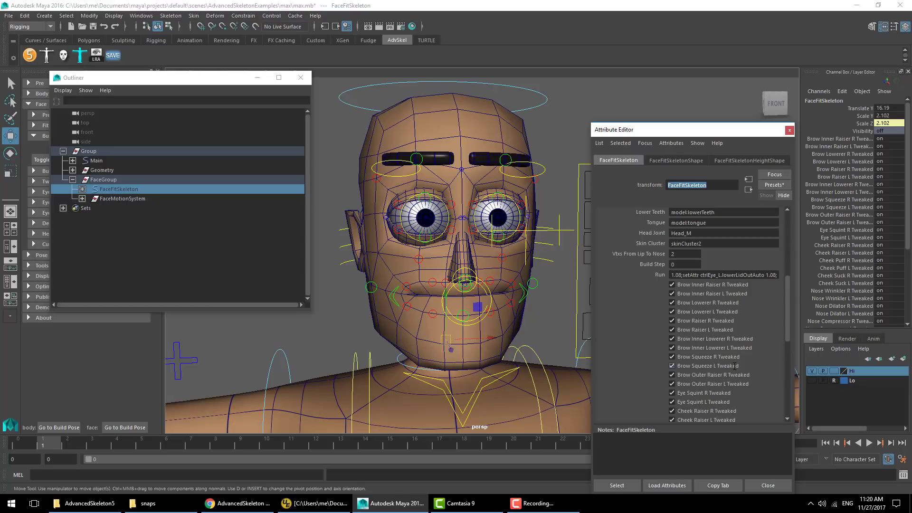
{"action": "mouse_move", "coordinate": [675, 275]}
{"action": "left_mouse_down"}
{"action": "mouse_move", "coordinate": [800, 278]}
{"action": "mouse_move", "coordinate": [658, 274]}
{"action": "left_mouse_up"}
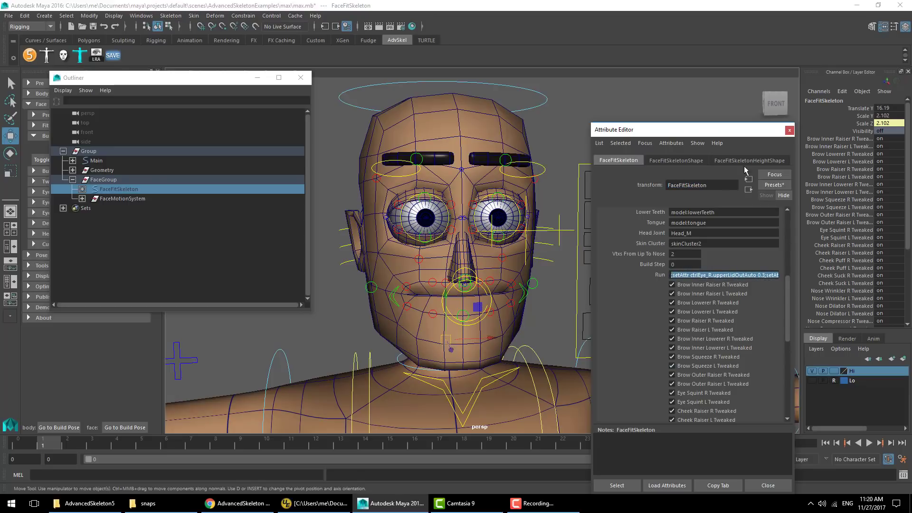
{"action": "left_click", "coordinate": [789, 130]}
{"action": "left_click", "coordinate": [62, 152]}
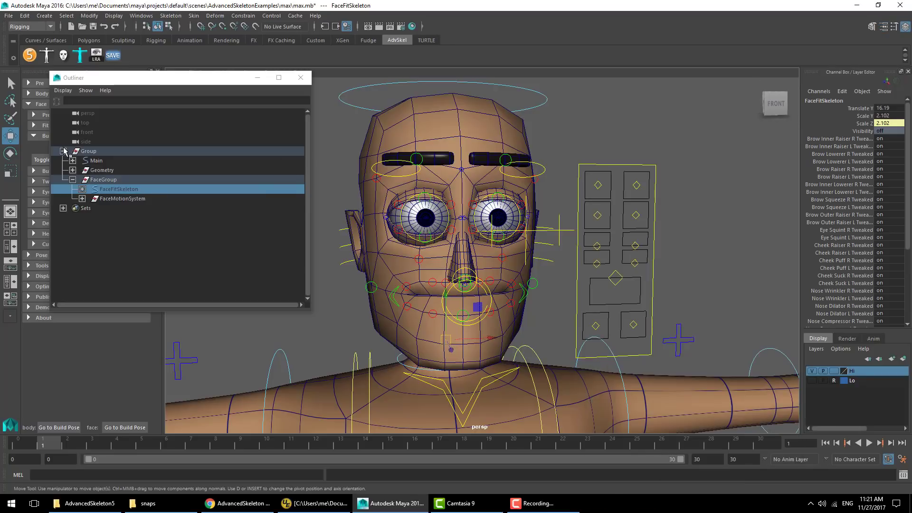
{"action": "left_click", "coordinate": [301, 77]}
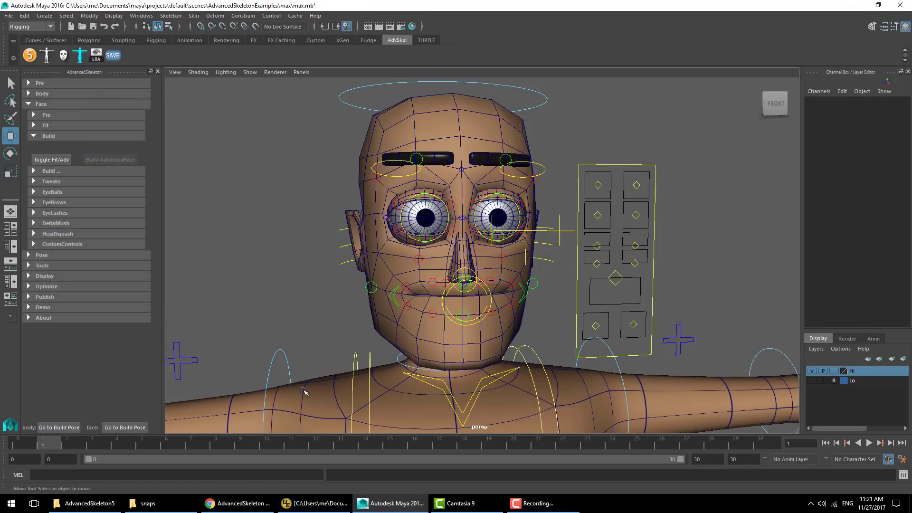
Switch the face to fit mode and delete the advanced face, keeping its build pose.
{"action": "left_click", "coordinate": [63, 161]}
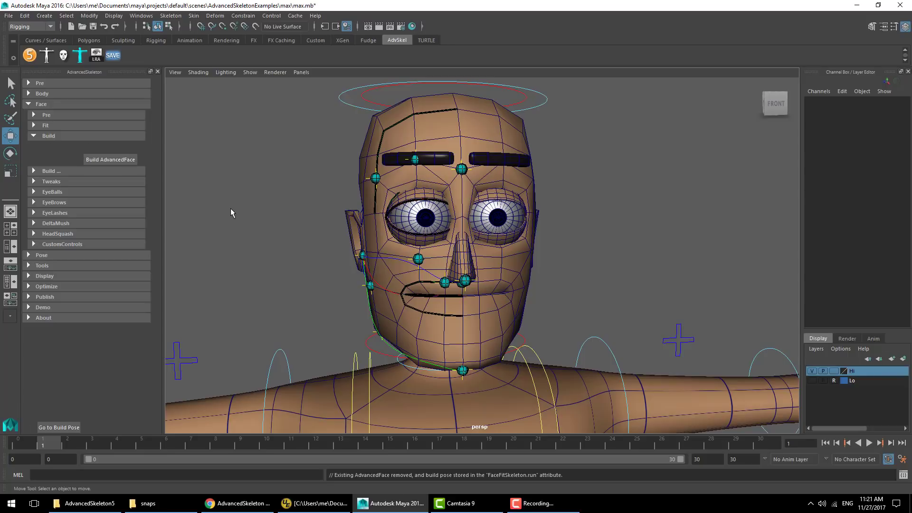
Reopen FaceFitSkeleton's attributes from the Outliner and examine the build pose stored in Run after the advanced face's deletion.
{"action": "key", "text": "shift+o"}
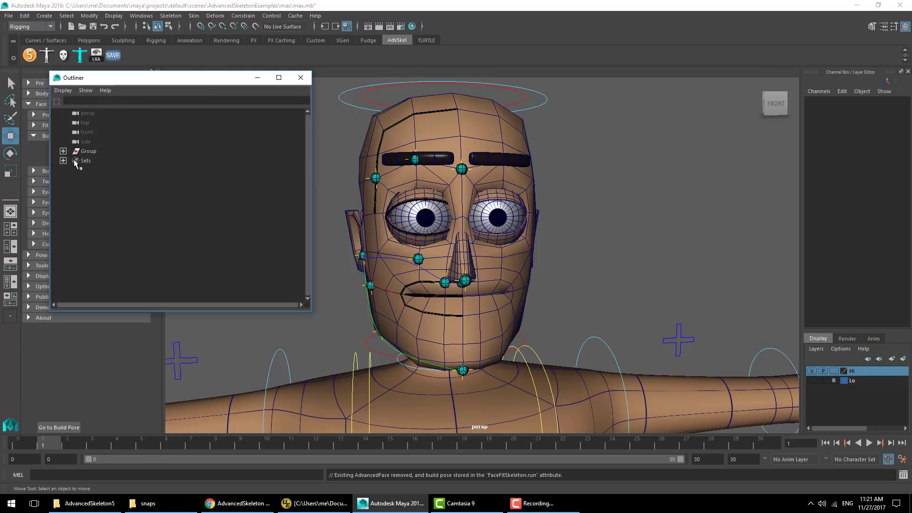
{"action": "left_click", "coordinate": [64, 151]}
{"action": "left_click", "coordinate": [72, 180]}
{"action": "left_click", "coordinate": [114, 189]}
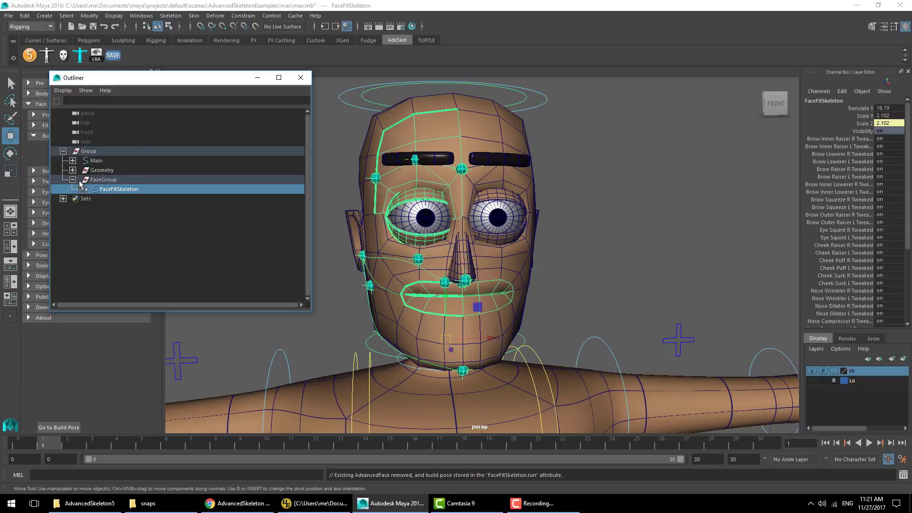
{"action": "right_click_drag", "start_coordinate": [326, 329], "coordinate": [333, 312]}
{"action": "scroll", "coordinate": [699, 285], "scroll_direction": "down", "scroll_amount": 1}
{"action": "scroll", "coordinate": [699, 285], "scroll_direction": "up", "scroll_amount": 3}
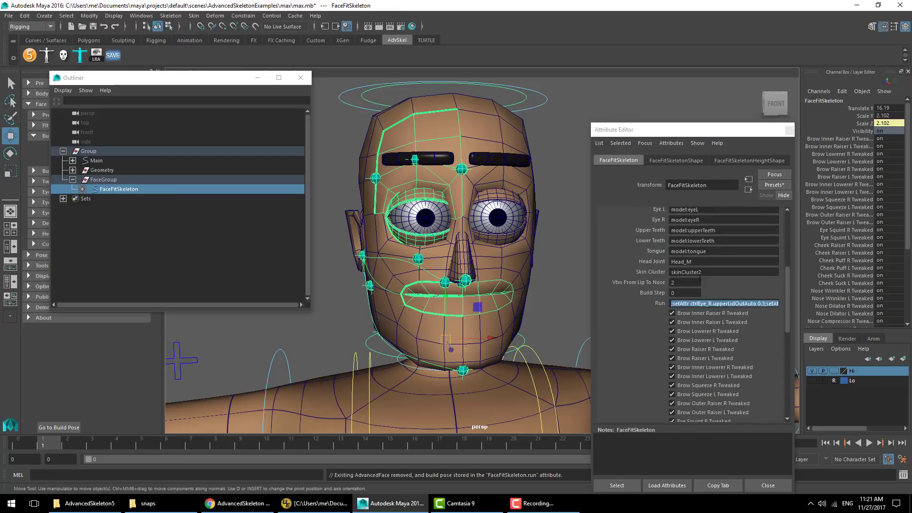
Examine the stored build pose commands in FaceFitSkeleton's Run attribute, and close the Attribute Editor and Outliner.
{"action": "left_click", "coordinate": [703, 332]}
{"action": "left_click_drag", "start_coordinate": [692, 332], "coordinate": [625, 335]}
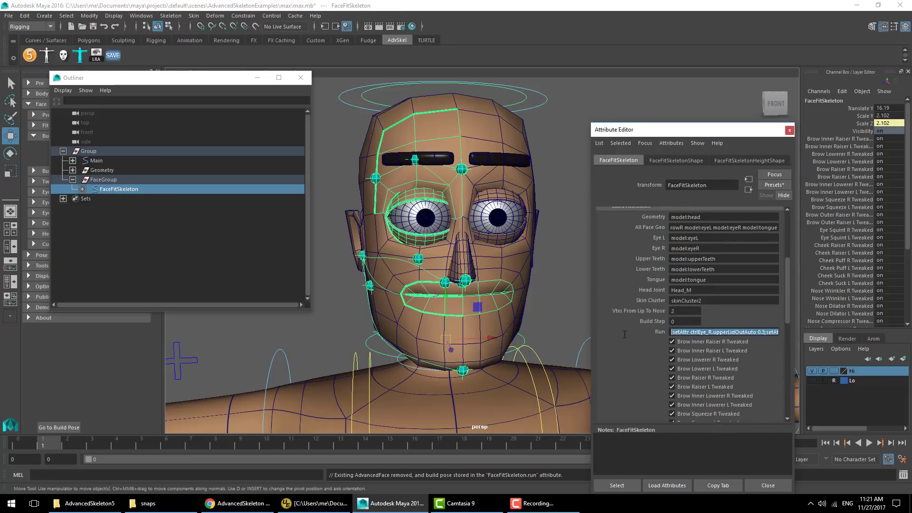
{"action": "left_click", "coordinate": [789, 130]}
{"action": "left_click", "coordinate": [784, 134]}
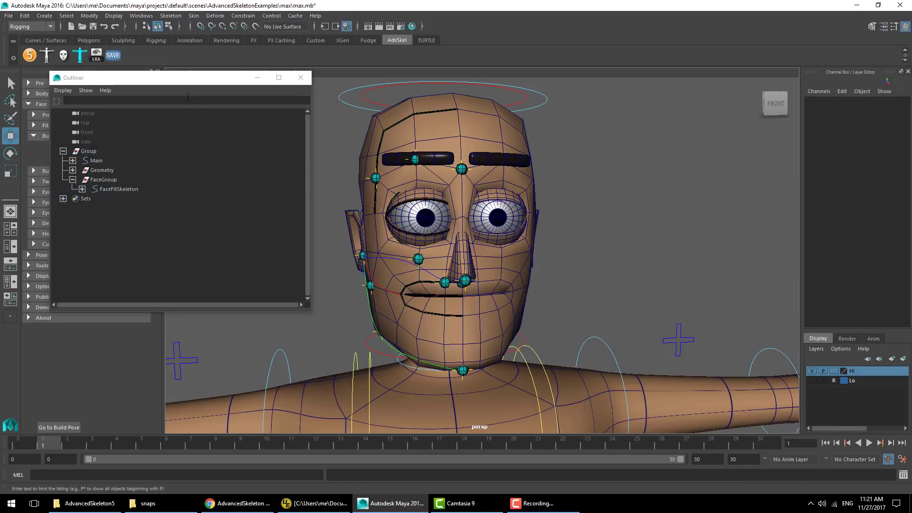
{"action": "left_click", "coordinate": [309, 79]}
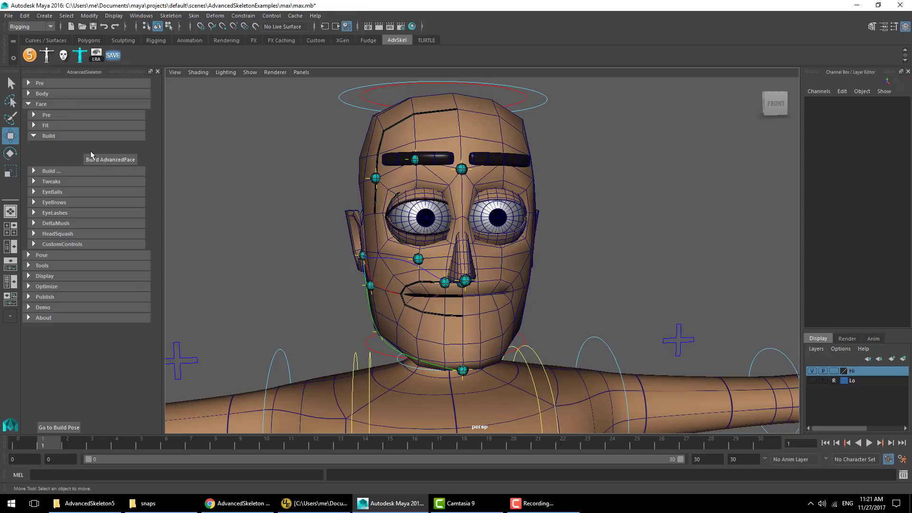
Build the Prep and CtrlBox steps of the face's step-by-step build.
{"action": "left_click", "coordinate": [62, 136]}
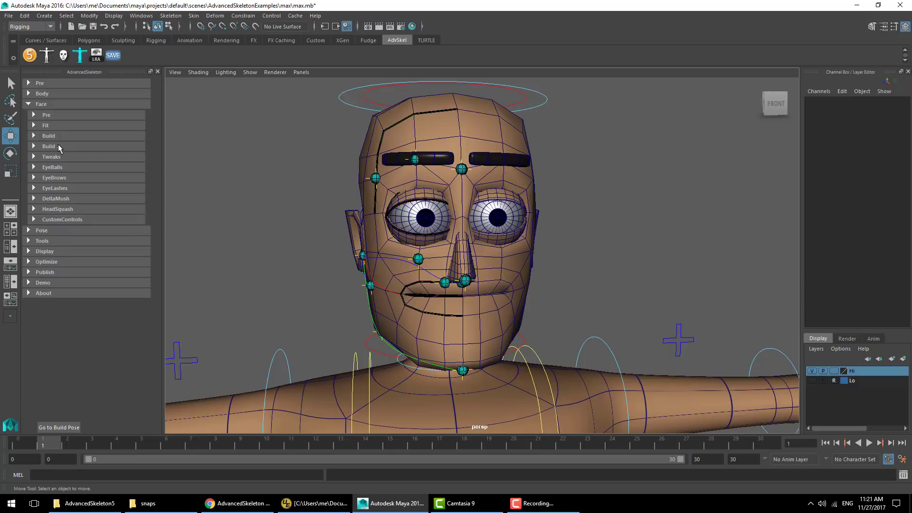
{"action": "left_click", "coordinate": [48, 146]}
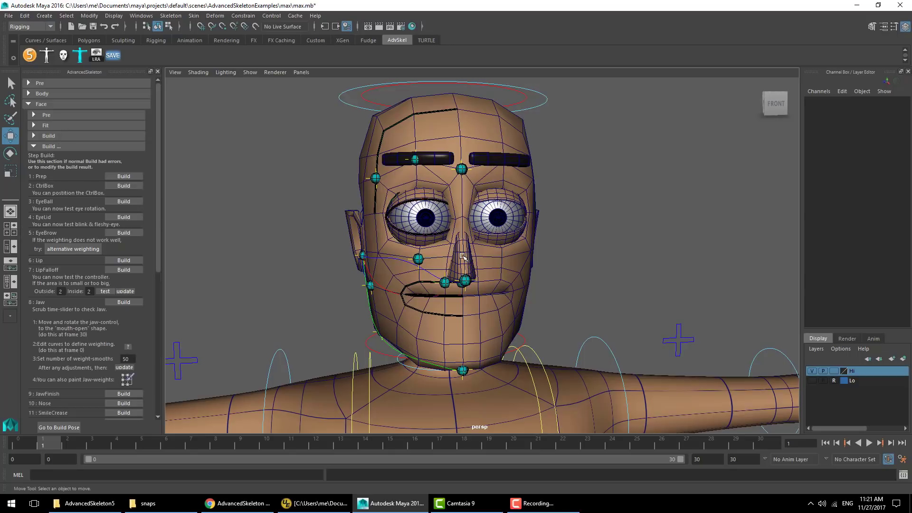
{"action": "left_click", "coordinate": [107, 176]}
{"action": "left_click", "coordinate": [121, 186]}
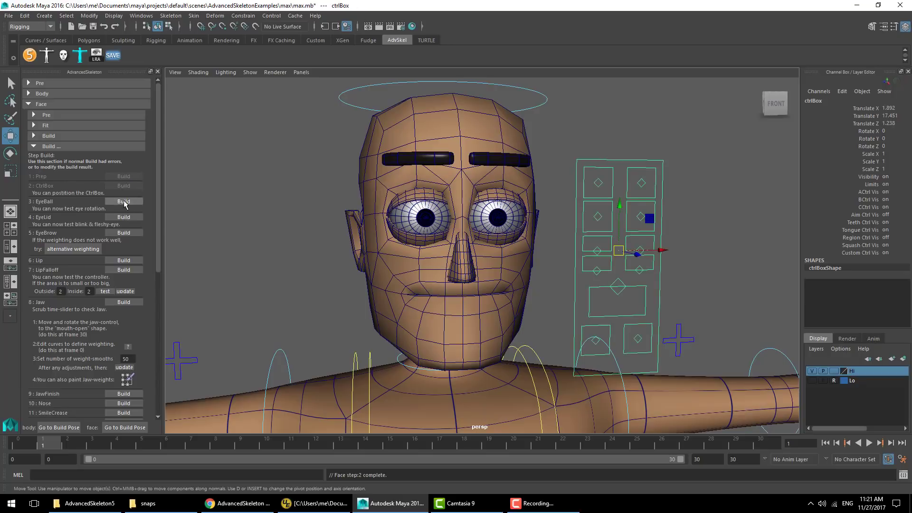
Build the EyeBall step and test the eye rotation with the eye controls, undoing the test moves.
{"action": "left_click", "coordinate": [124, 201]}
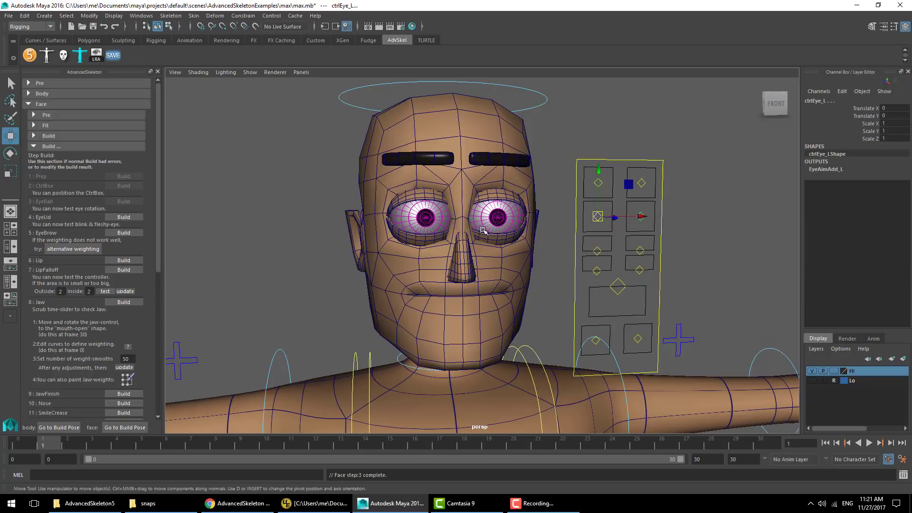
{"action": "mouse_move", "coordinate": [571, 275]}
{"action": "middle_mouse_down"}
{"action": "mouse_move", "coordinate": [554, 283]}
{"action": "mouse_move", "coordinate": [560, 269]}
{"action": "middle_mouse_up"}
{"action": "key", "text": "ctrl+z"}
{"action": "key", "text": "ctrl+z"}
{"action": "key", "text": "ctrl+z"}
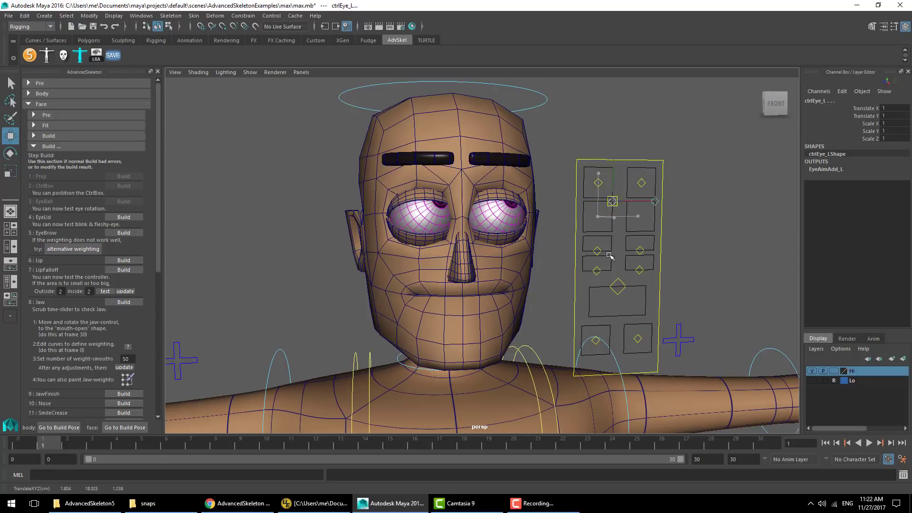
Build the EyeLid step and test the eyelid follow and Blink on the eye controls, undoing the test changes.
{"action": "left_click", "coordinate": [116, 218]}
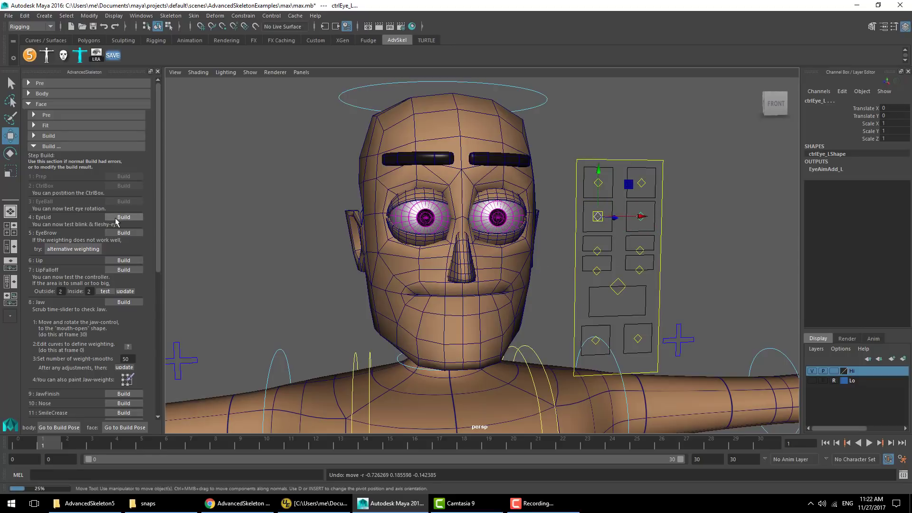
{"action": "middle_click_drag", "start_coordinate": [567, 254], "coordinate": [551, 234]}
{"action": "key", "text": "ctrl+z"}
{"action": "left_click", "coordinate": [872, 146]}
{"action": "key", "text": "ctrl+z"}
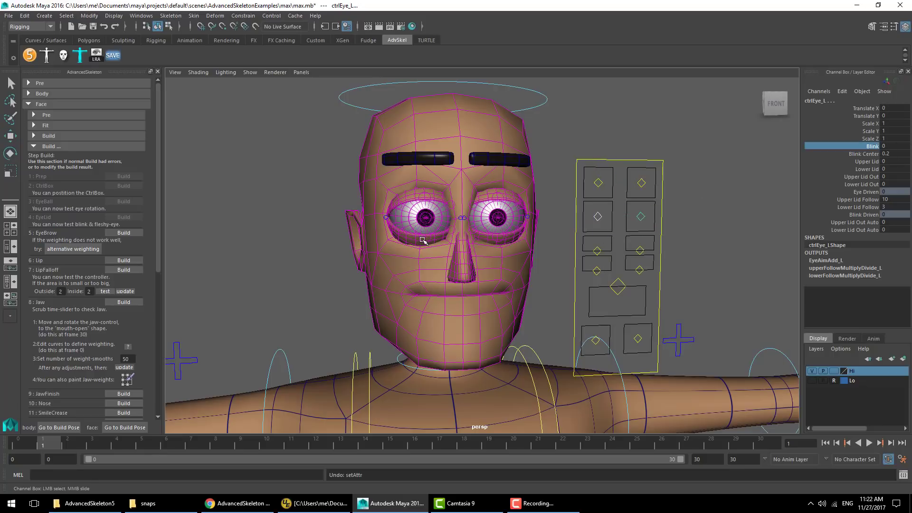
Build the EyeBrow step and test it by moving both brow controls in the control box downward.
{"action": "left_click", "coordinate": [123, 233]}
{"action": "left_click_drag", "start_coordinate": [650, 175], "coordinate": [595, 193]}
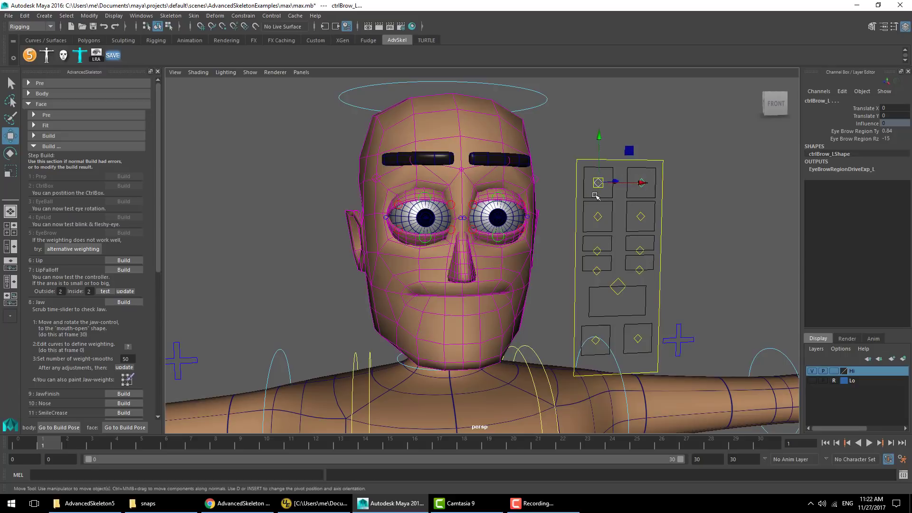
{"action": "mouse_move", "coordinate": [612, 230]}
{"action": "middle_mouse_down"}
{"action": "mouse_move", "coordinate": [629, 234]}
{"action": "mouse_move", "coordinate": [607, 241]}
{"action": "middle_mouse_up"}
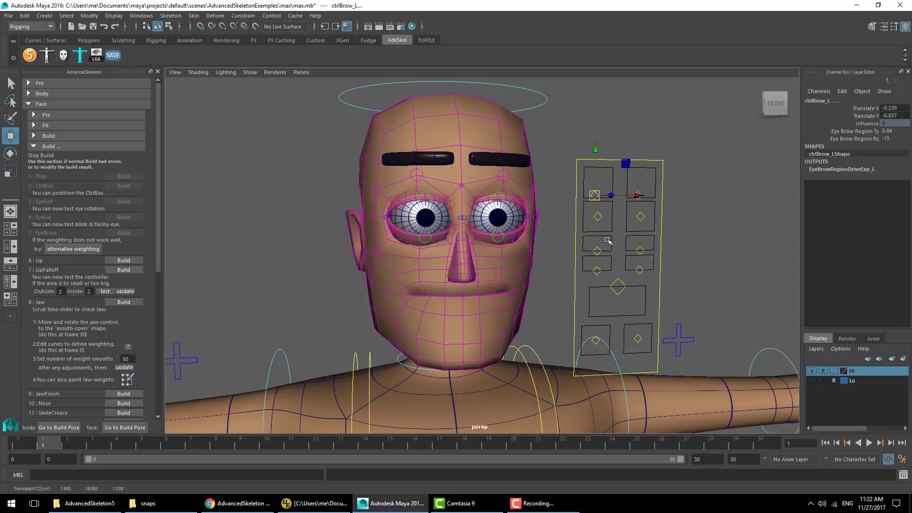
Select both eyebrow meshes, review the EyeBrows options for attaching them to the face, and clear the selection.
{"action": "left_click", "coordinate": [431, 160]}
{"action": "left_click", "coordinate": [531, 162]}
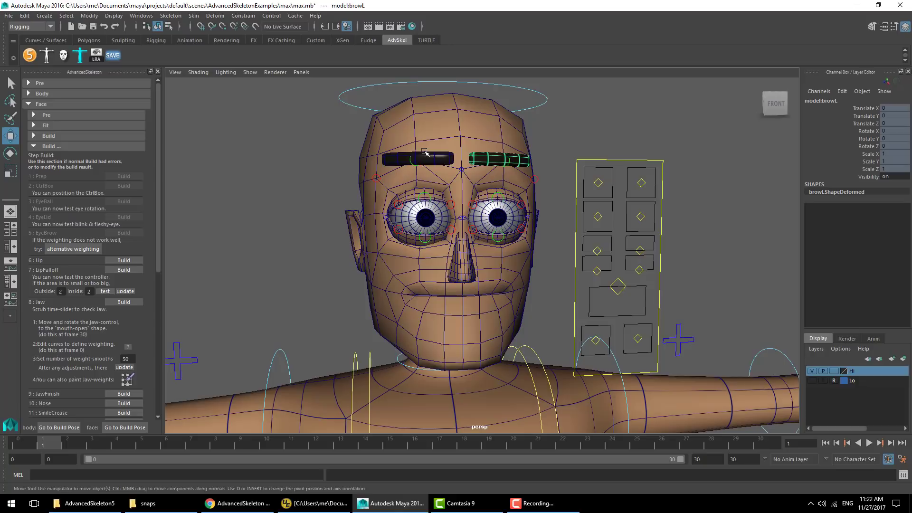
{"action": "left_click", "coordinate": [425, 152], "text": "shift"}
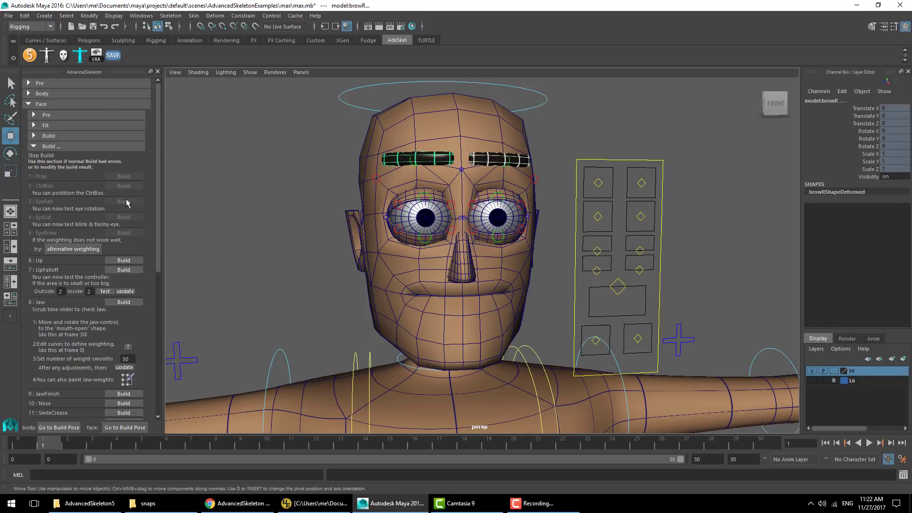
{"action": "scroll", "coordinate": [70, 320], "scroll_direction": "down", "scroll_amount": 5}
{"action": "left_click", "coordinate": [57, 326]}
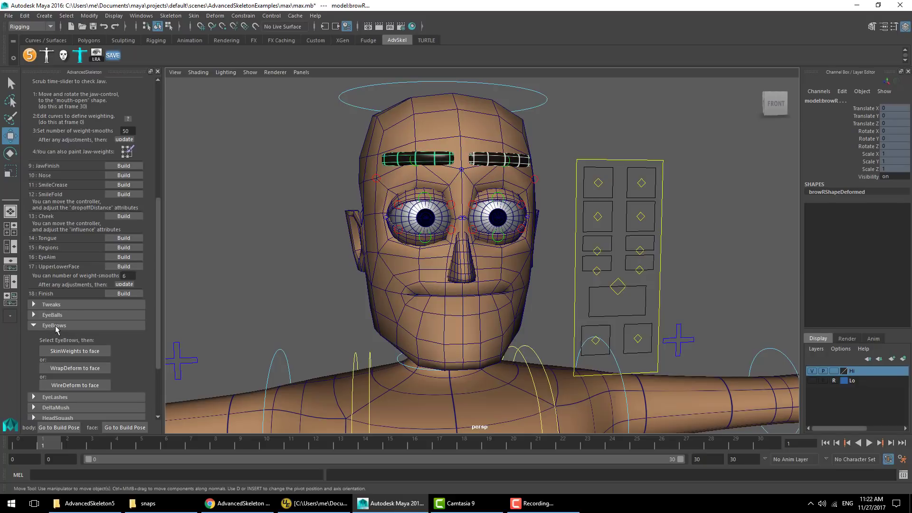
{"action": "left_click", "coordinate": [56, 326]}
{"action": "scroll", "coordinate": [60, 329], "scroll_direction": "up", "scroll_amount": 5}
{"action": "left_click", "coordinate": [266, 236]}
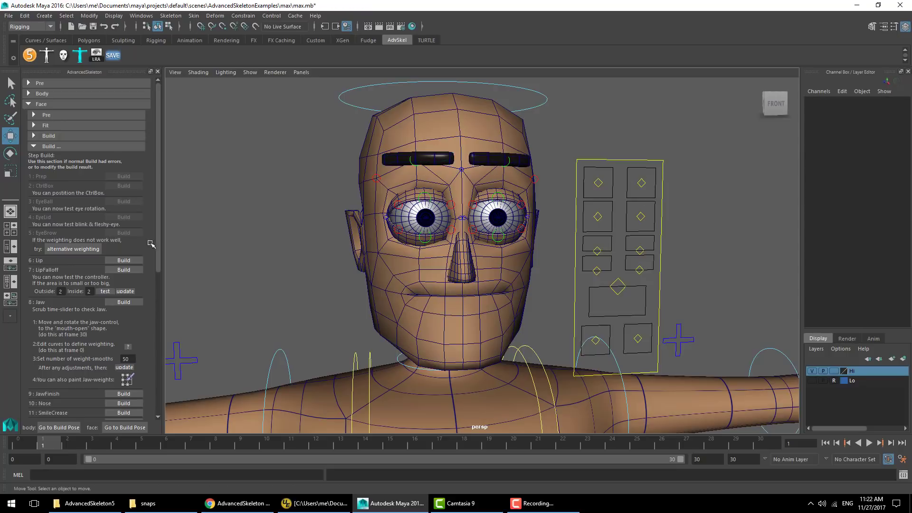
Build the Lip step and test moving the right lip corner and right upper lip controls.
{"action": "left_click", "coordinate": [127, 260]}
{"action": "left_click", "coordinate": [403, 291]}
{"action": "middle_click_drag", "start_coordinate": [451, 346], "coordinate": [451, 317]}
{"action": "key", "text": "z"}
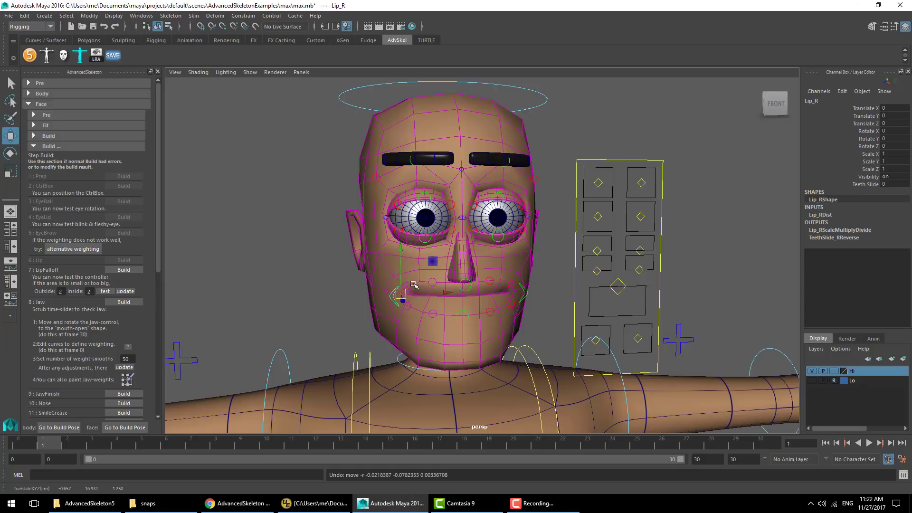
{"action": "left_click", "coordinate": [431, 282]}
{"action": "middle_click_drag", "start_coordinate": [416, 359], "coordinate": [415, 343]}
{"action": "left_click", "coordinate": [415, 344]}
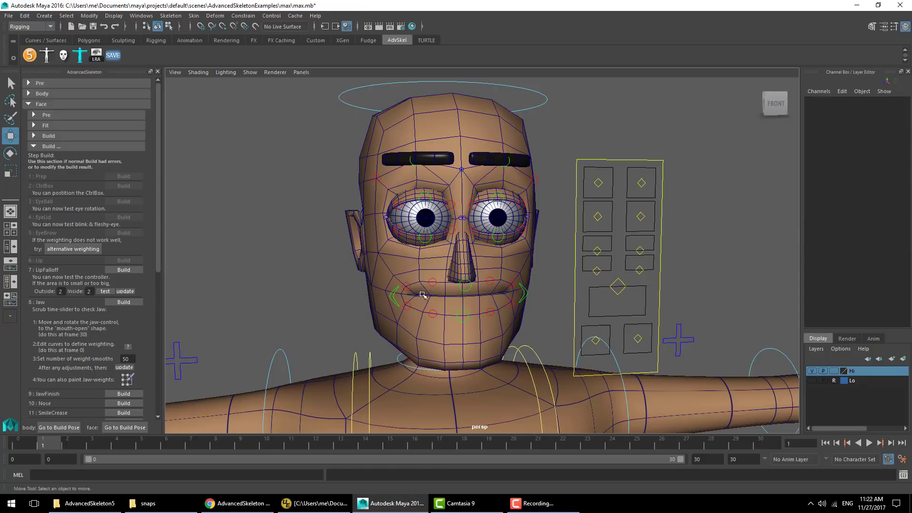
Preview the vertices affected by LipFalloff with Outside 2 and Inside 2 around the mouth.
{"action": "left_click", "coordinate": [102, 292]}
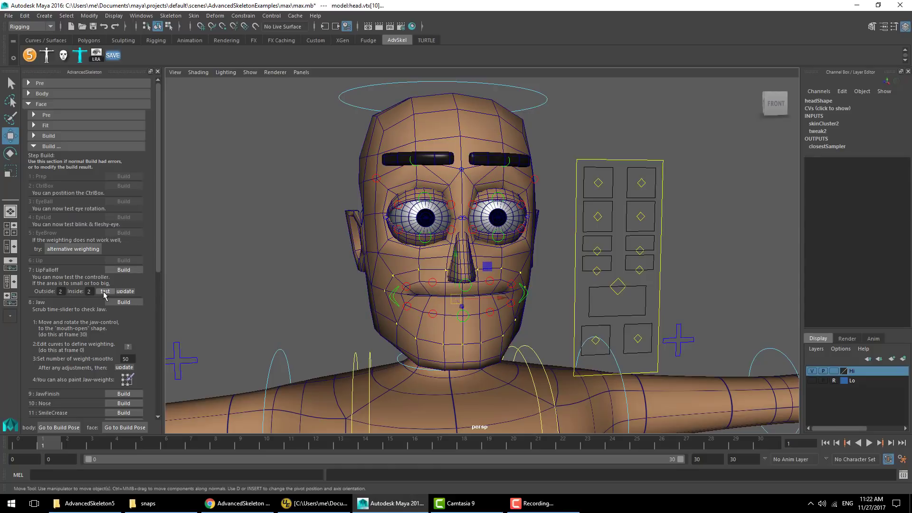
{"action": "left_click_drag", "start_coordinate": [400, 332], "coordinate": [412, 326], "text": "alt"}
{"action": "right_click_drag", "start_coordinate": [411, 327], "coordinate": [524, 344], "text": "alt"}
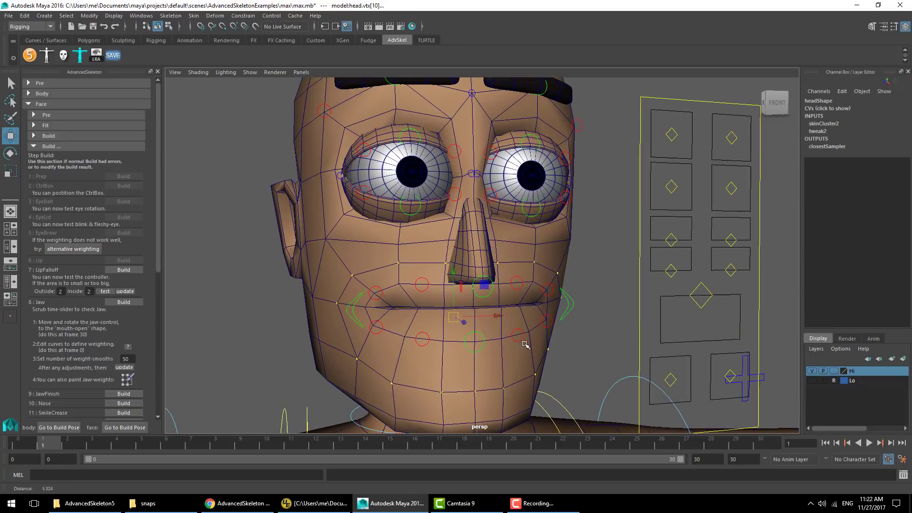
Test the right upper lip control's deformation before building LipFalloff, undoing each test move.
{"action": "left_click", "coordinate": [424, 287]}
{"action": "middle_click_drag", "start_coordinate": [406, 326], "coordinate": [415, 322]}
{"action": "key", "text": "ctrl+z"}
{"action": "key", "text": "ctrl+z"}
{"action": "key", "text": "ctrl+z"}
{"action": "key", "text": "ctrl+z"}
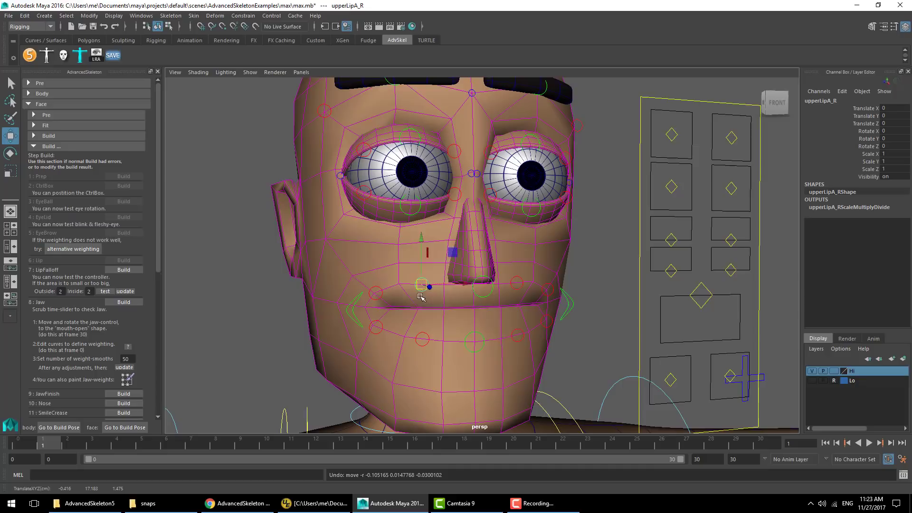
{"action": "middle_click_drag", "start_coordinate": [419, 294], "coordinate": [427, 260]}
{"action": "key", "text": "ctrl+z"}
Preview the LipFalloff vertices with the default settings and with a larger Outside value.
{"action": "left_click", "coordinate": [105, 291]}
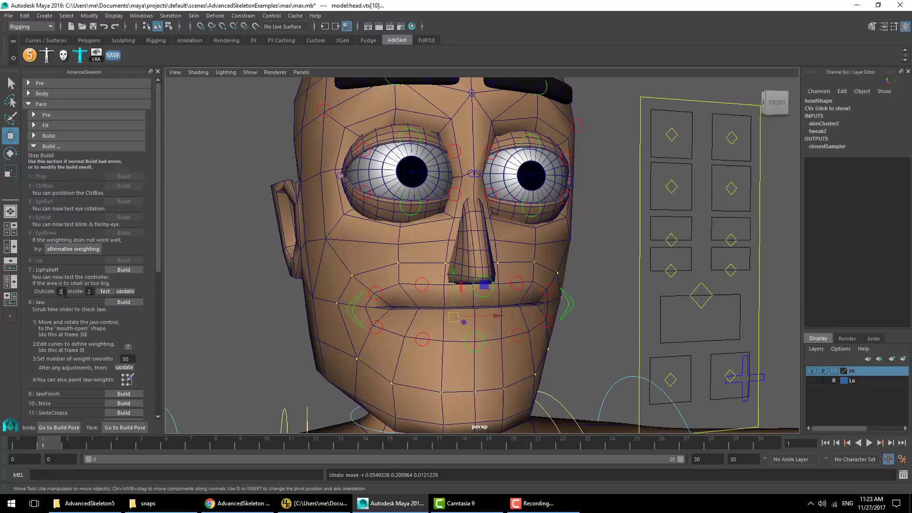
{"action": "left_click", "coordinate": [105, 291]}
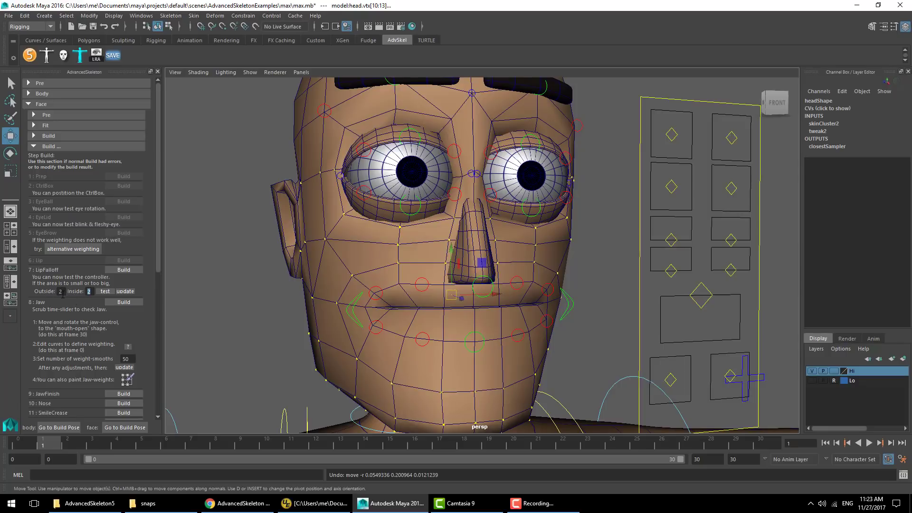
Build the LipFalloff step and test the falloff around the lips with a lip control, undoing the test moves.
{"action": "left_click", "coordinate": [123, 270]}
{"action": "middle_click_drag", "start_coordinate": [409, 297], "coordinate": [421, 321]}
{"action": "key", "text": "ctrl+z"}
{"action": "middle_click_drag", "start_coordinate": [408, 278], "coordinate": [412, 315]}
{"action": "key", "text": "ctrl+z"}
{"action": "key", "text": "ctrl+z"}
Build the Jaw step and pose the jaw control mouth-open at frame 30, with Translate Y about -1.64 and Rotate X about 27.9.
{"action": "left_click", "coordinate": [124, 302]}
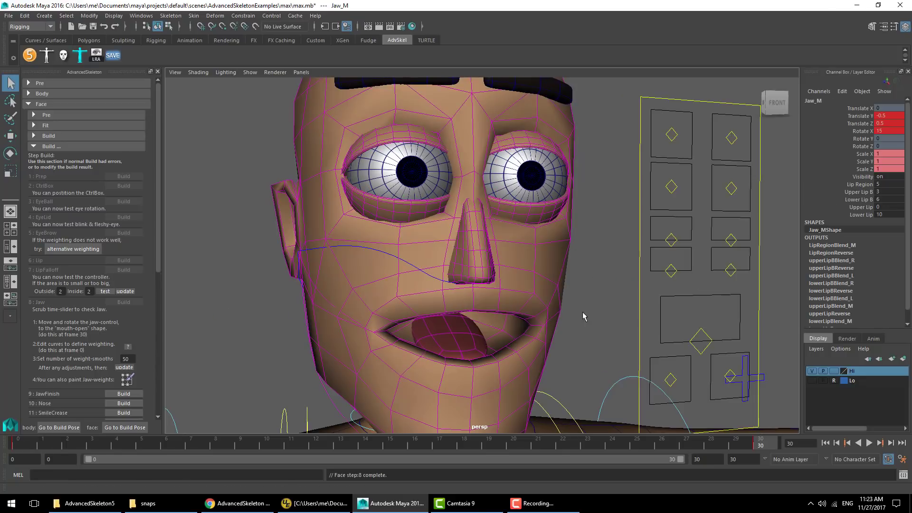
{"action": "scroll", "coordinate": [584, 303], "scroll_direction": "down", "scroll_amount": 3}
{"action": "left_click_drag", "start_coordinate": [585, 302], "coordinate": [626, 299], "text": "alt"}
{"action": "scroll", "coordinate": [627, 299], "scroll_direction": "up", "scroll_amount": 2}
{"action": "middle_click_drag", "start_coordinate": [627, 299], "coordinate": [584, 294], "text": "alt"}
{"action": "key", "text": "w"}
{"action": "key", "text": "e"}
{"action": "mouse_move", "coordinate": [498, 238]}
{"action": "left_mouse_down"}
{"action": "mouse_move", "coordinate": [485, 236]}
{"action": "mouse_move", "coordinate": [473, 257]}
{"action": "mouse_move", "coordinate": [467, 248]}
{"action": "mouse_move", "coordinate": [495, 238]}
{"action": "left_mouse_up"}
{"action": "key", "text": "w"}
{"action": "key", "text": "e"}
{"action": "key", "text": "w"}
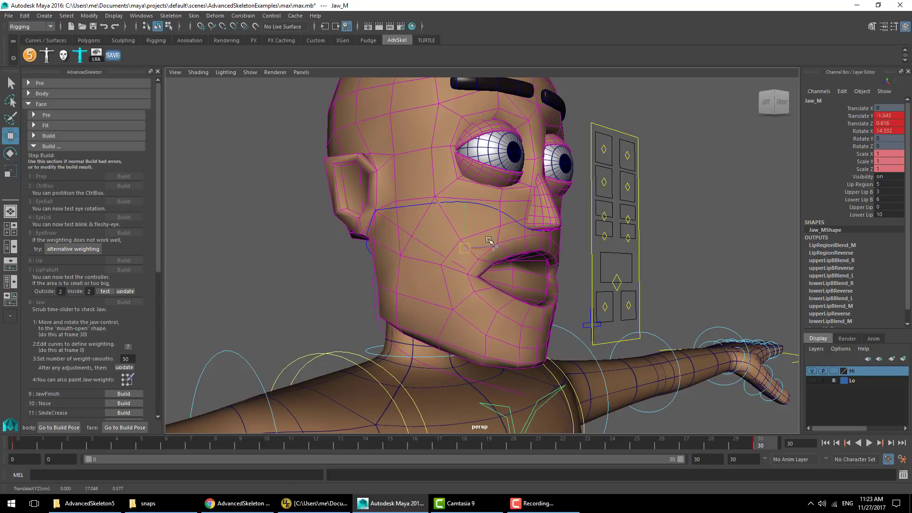
{"action": "middle_click_drag", "start_coordinate": [489, 240], "coordinate": [494, 244]}
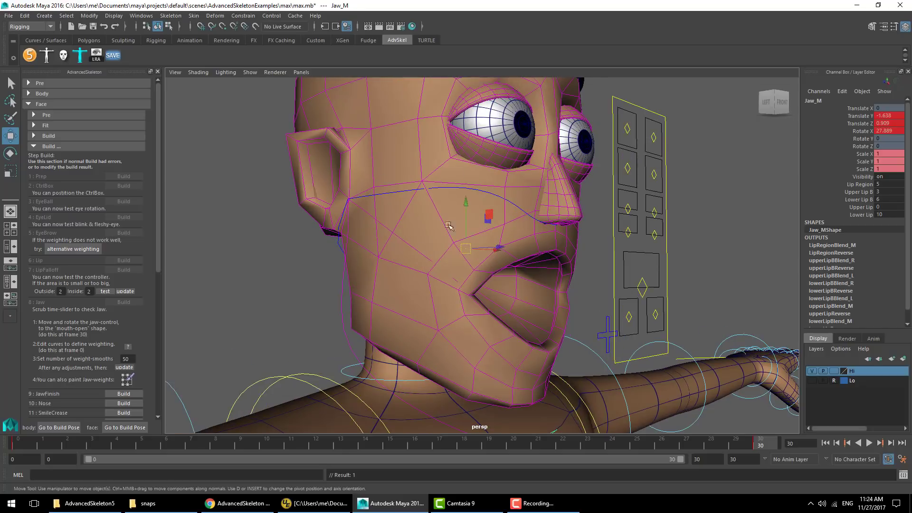
Scrub the jaw animation and refine the frame 30 mouth-open pose to Translate Y about -1.27 and Rotate X about 28.1.
{"action": "left_click_drag", "start_coordinate": [651, 447], "coordinate": [786, 436]}
{"action": "mouse_move", "coordinate": [516, 288]}
{"action": "middle_mouse_down"}
{"action": "mouse_move", "coordinate": [532, 293]}
{"action": "mouse_move", "coordinate": [515, 279]}
{"action": "middle_mouse_up"}
{"action": "key", "text": "e"}
{"action": "left_click_drag", "start_coordinate": [498, 245], "coordinate": [494, 250]}
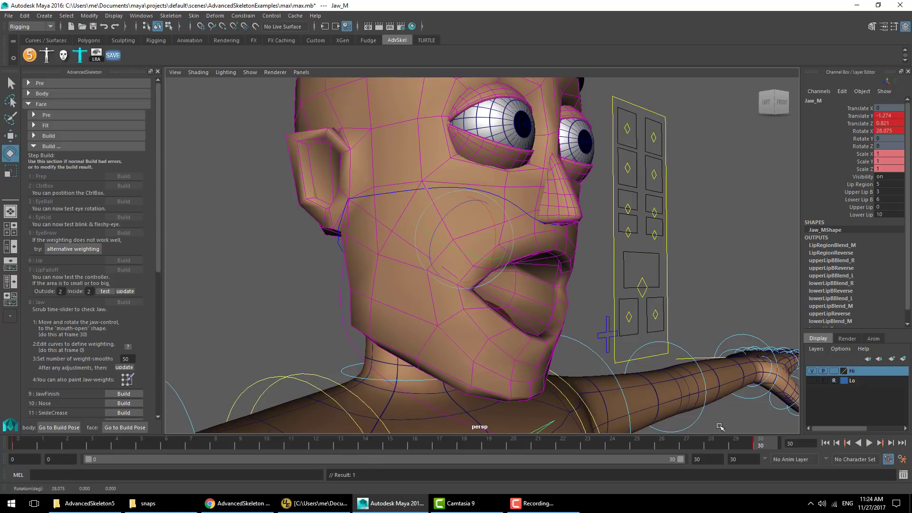
Build the JawFinish and Nose steps of the face.
{"action": "left_click", "coordinate": [124, 394]}
{"action": "scroll", "coordinate": [127, 393], "scroll_direction": "down", "scroll_amount": 1}
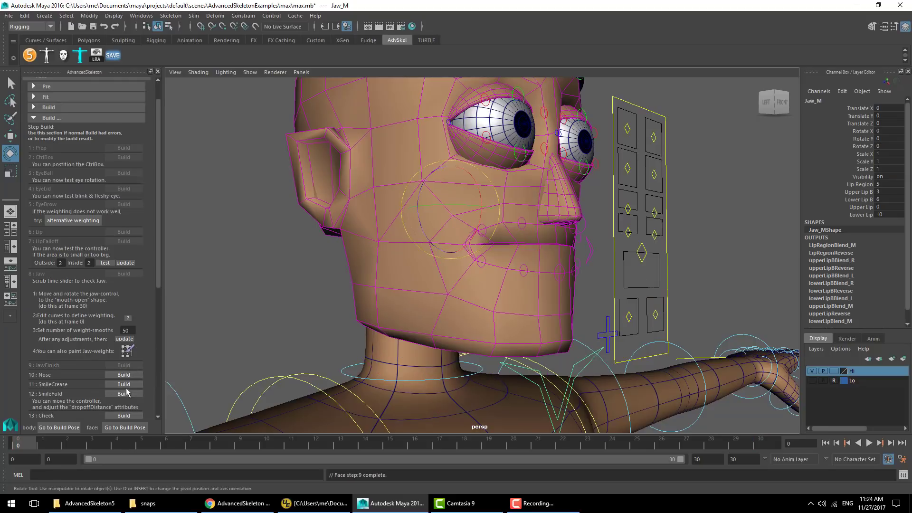
{"action": "left_click", "coordinate": [124, 375]}
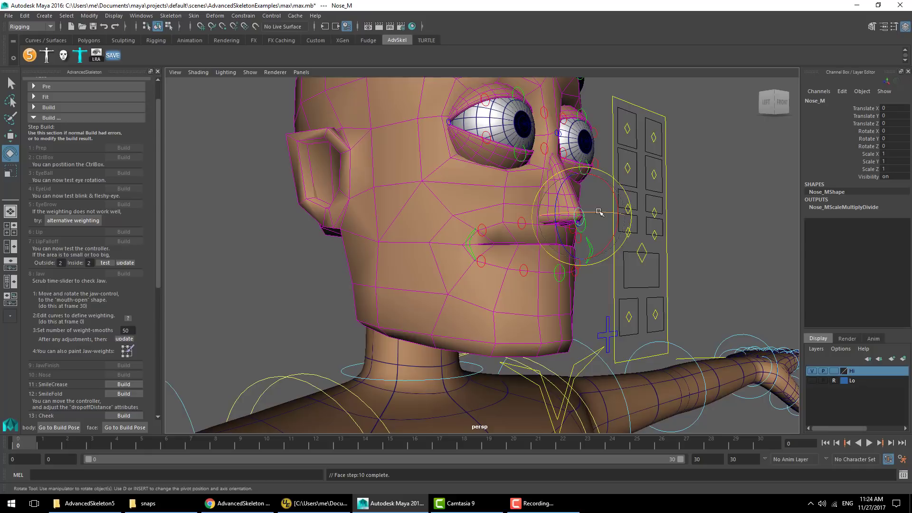
Build the SmileCrease, SmileFold and Cheek steps of the face.
{"action": "left_click", "coordinate": [121, 385]}
{"action": "left_click", "coordinate": [119, 394]}
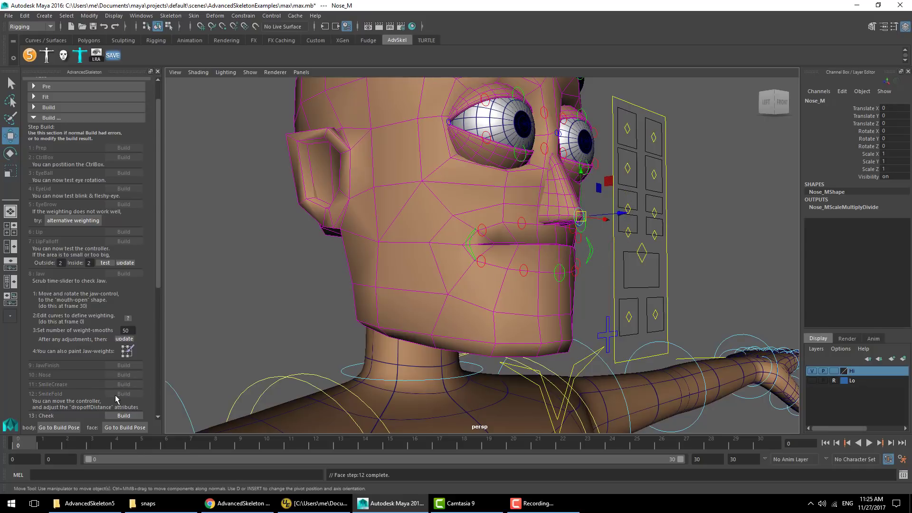
{"action": "scroll", "coordinate": [142, 344], "scroll_direction": "down", "scroll_amount": 3}
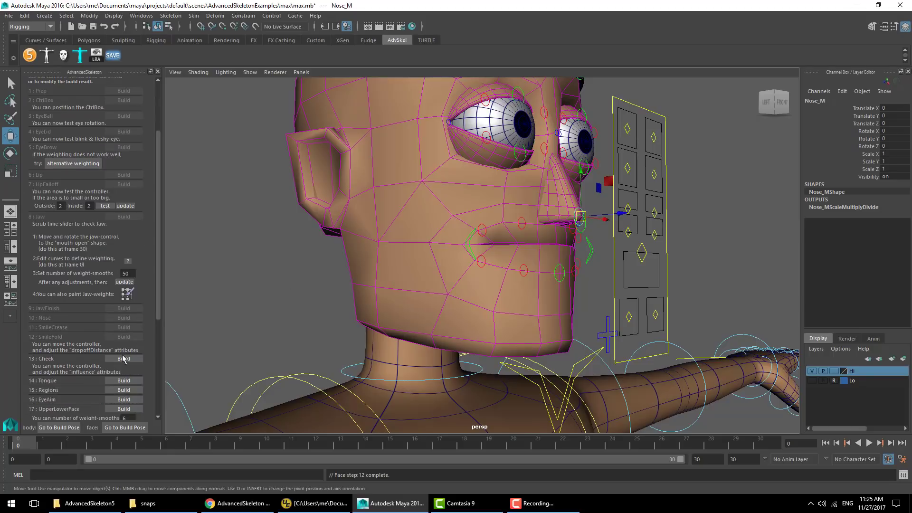
{"action": "left_click", "coordinate": [122, 358]}
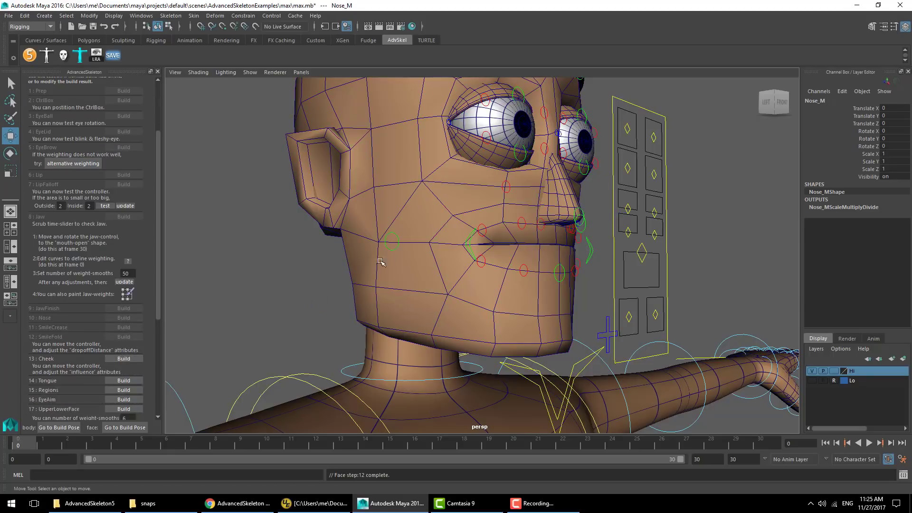
Build the Tongue, Regions and EyeAim steps of the face.
{"action": "left_click", "coordinate": [122, 381]}
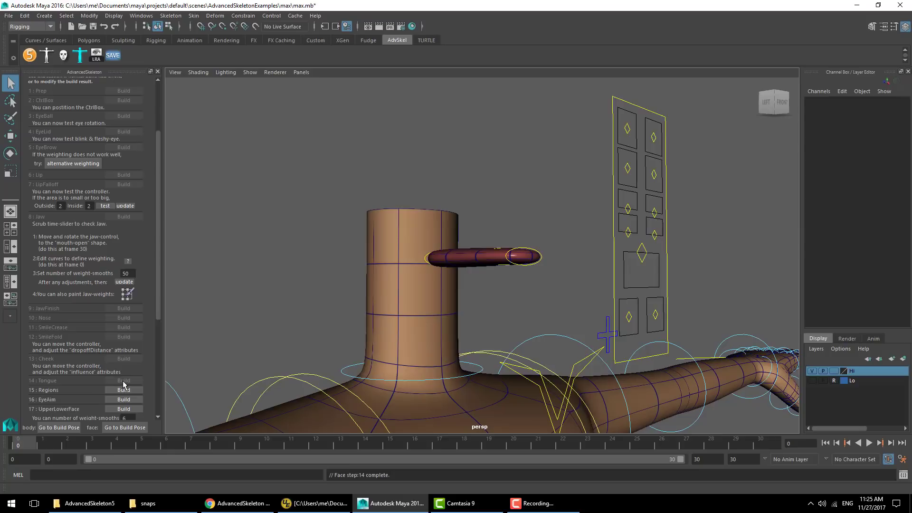
{"action": "left_click", "coordinate": [124, 392]}
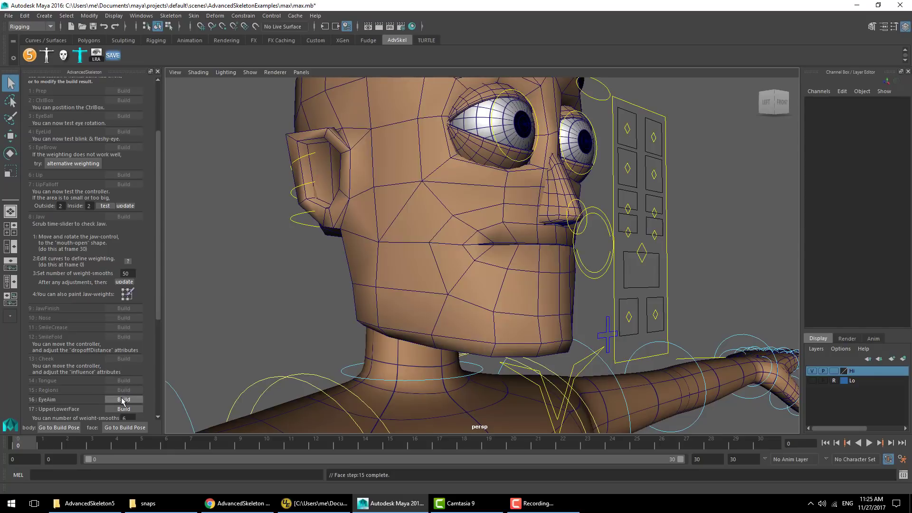
{"action": "left_click", "coordinate": [122, 400]}
{"action": "scroll", "coordinate": [122, 402], "scroll_direction": "down", "scroll_amount": 3}
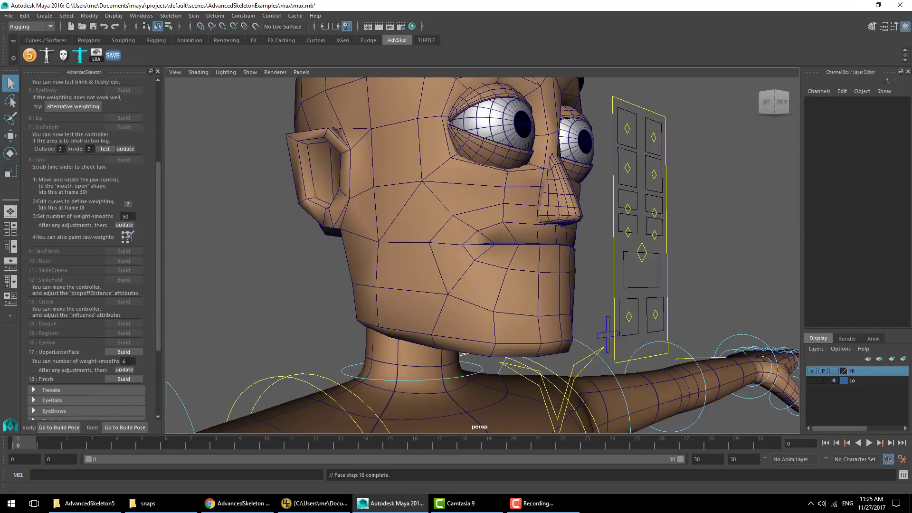
Build the UpperLowerFace step of the face and update its weighting with 2 weight-smooths.
{"action": "left_click", "coordinate": [124, 352]}
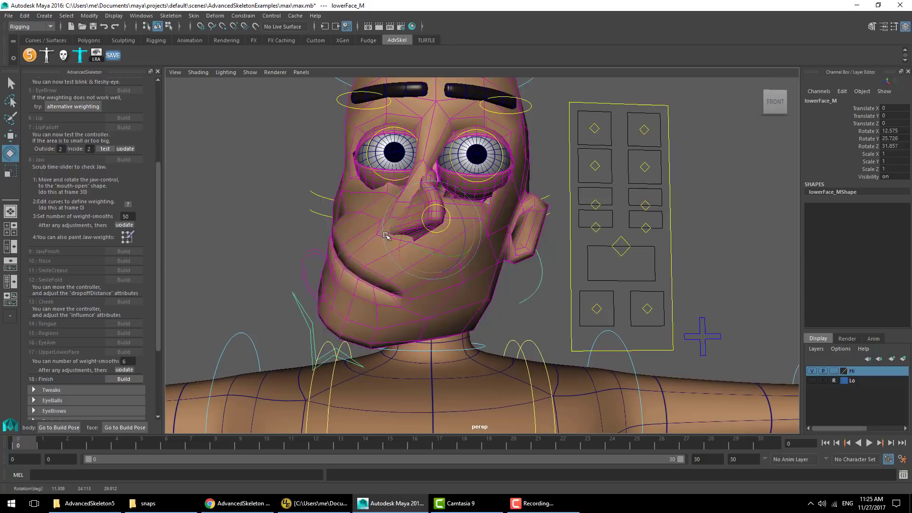
{"action": "left_click", "coordinate": [129, 362]}
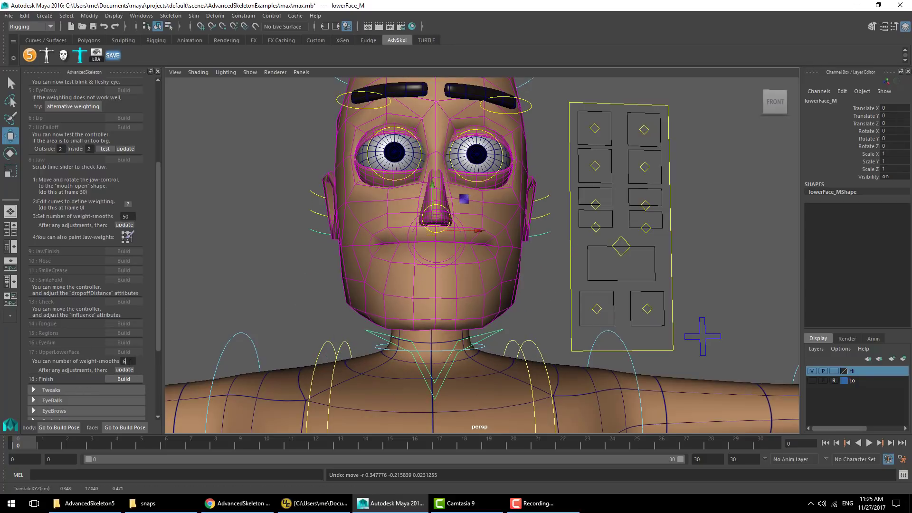
{"action": "type", "text": "2"}
{"action": "left_click", "coordinate": [124, 370]}
Test-rotate the lower-face control and undo the rotation.
{"action": "left_click", "coordinate": [314, 231]}
{"action": "key", "text": "e"}
{"action": "left_click_drag", "start_coordinate": [441, 268], "coordinate": [430, 236]}
{"action": "key", "text": "ctrl+z"}
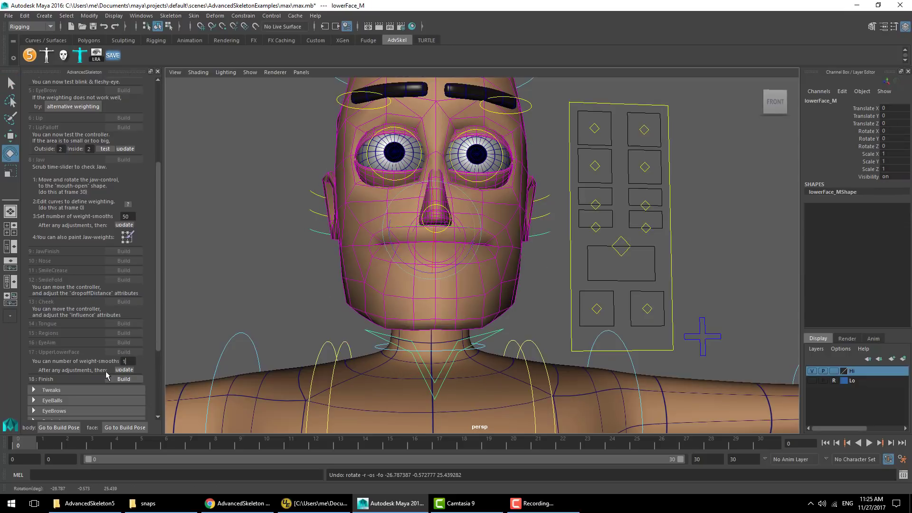
Update the UpperLowerFace weighting with 1 weight-smooth and test-move the lower-face control, undoing the move.
{"action": "left_click", "coordinate": [125, 370]}
{"action": "left_click", "coordinate": [314, 230]}
{"action": "key", "text": "w"}
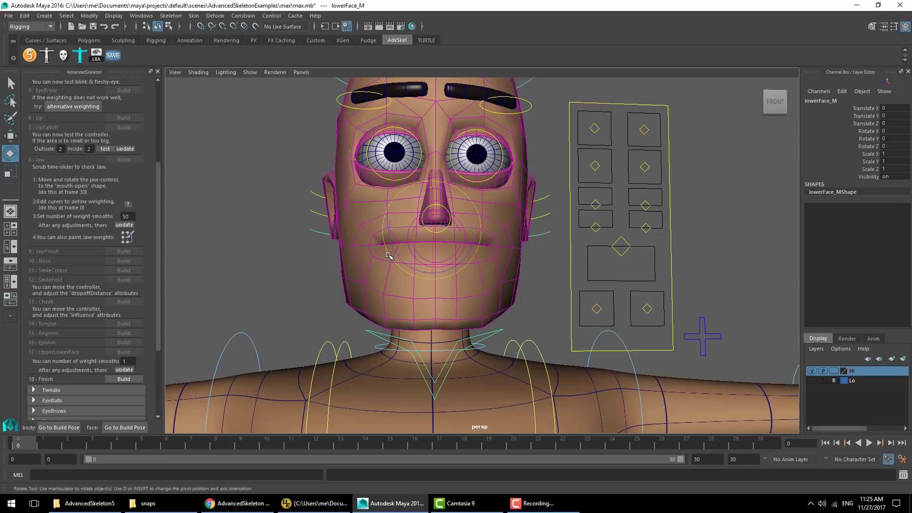
{"action": "mouse_move", "coordinate": [410, 252]}
{"action": "middle_mouse_down"}
{"action": "mouse_move", "coordinate": [416, 294]}
{"action": "mouse_move", "coordinate": [410, 264]}
{"action": "middle_mouse_up"}
{"action": "key", "text": "ctrl+z"}
{"action": "left_click", "coordinate": [277, 313]}
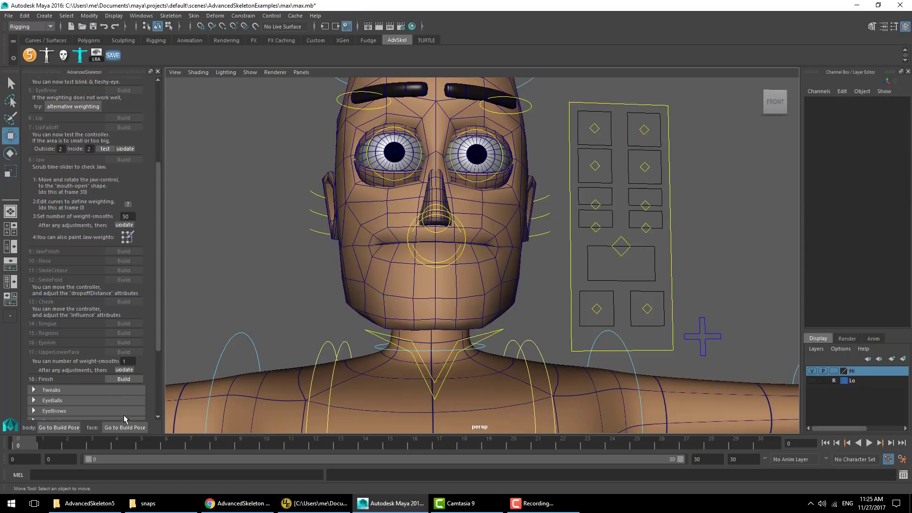
Build the Finish step of the face and show the Tweaks instructions.
{"action": "left_click", "coordinate": [122, 379]}
{"action": "left_click", "coordinate": [50, 147]}
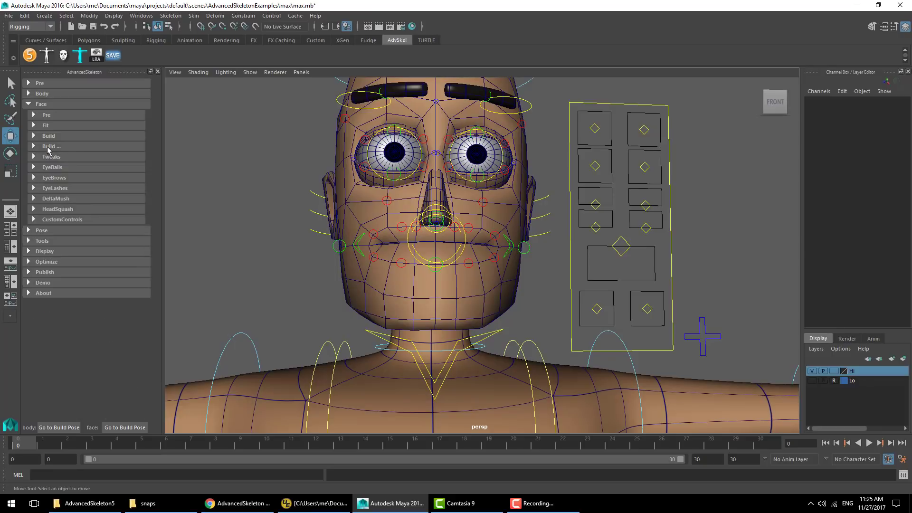
{"action": "left_click", "coordinate": [51, 157]}
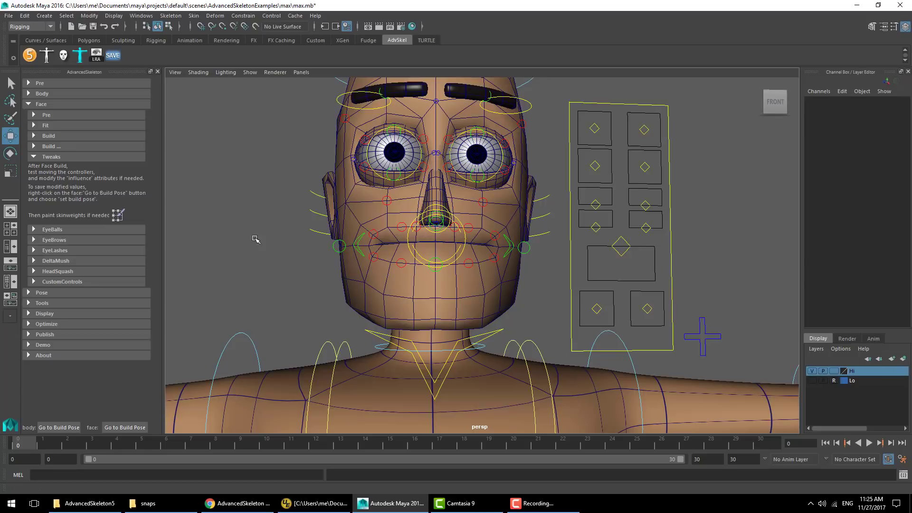
{"action": "middle_click_drag", "start_coordinate": [255, 239], "coordinate": [329, 312], "text": "alt"}
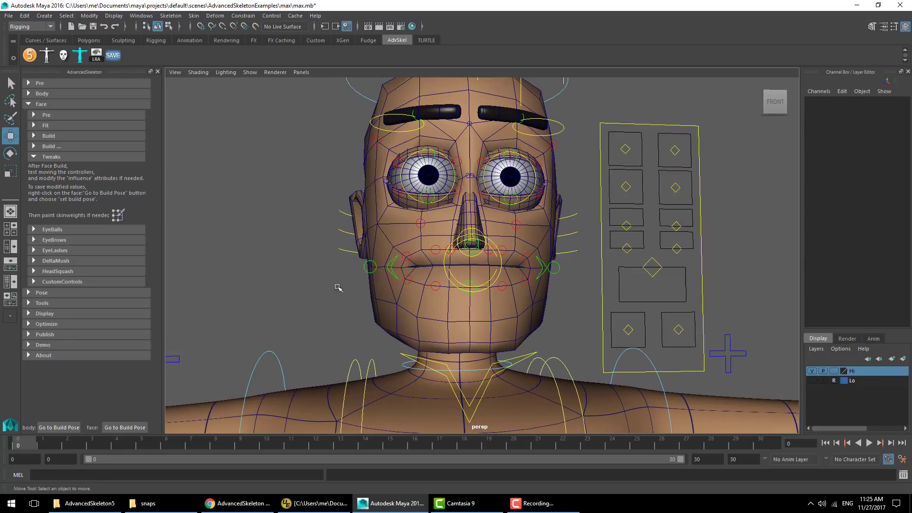
{"action": "left_click", "coordinate": [60, 158]}
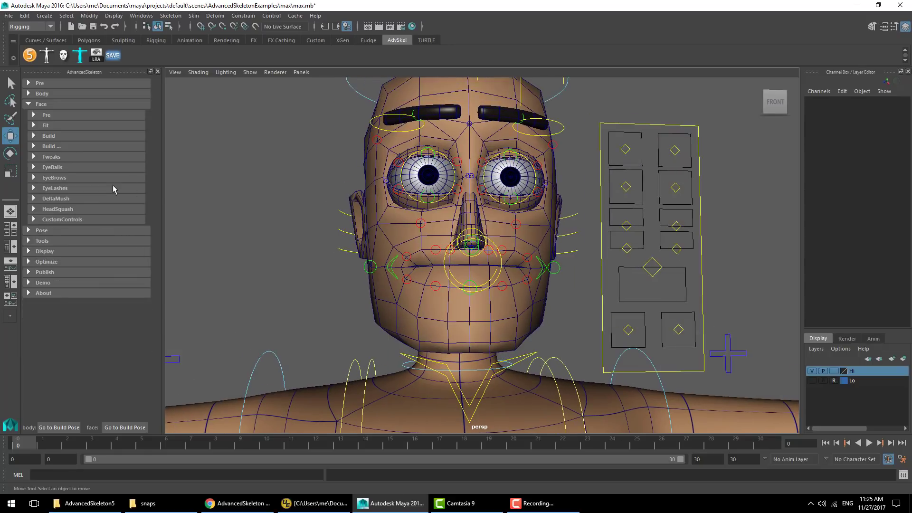
{"action": "left_click", "coordinate": [61, 153]}
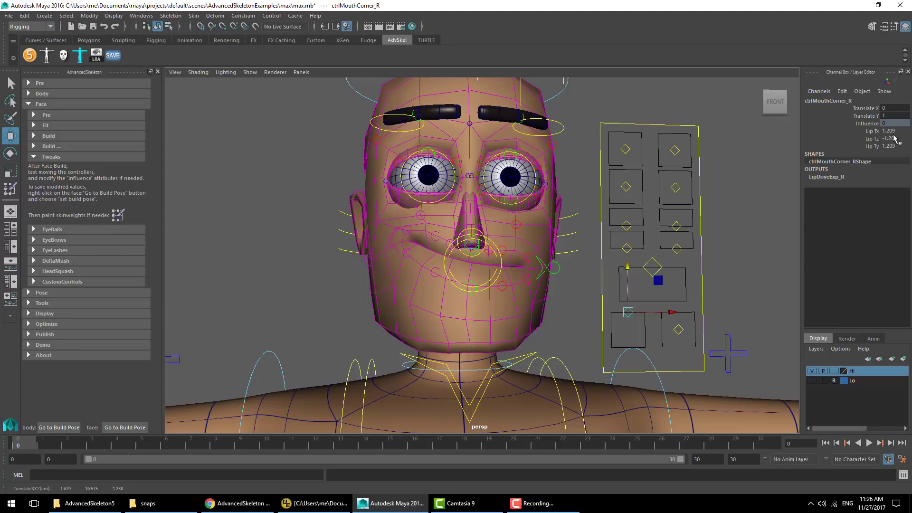
Try a higher Lip Ty value on the raised right mouth-corner control and undo the test pose.
{"action": "left_click", "coordinate": [871, 146]}
{"action": "middle_click_drag", "start_coordinate": [628, 318], "coordinate": [626, 317]}
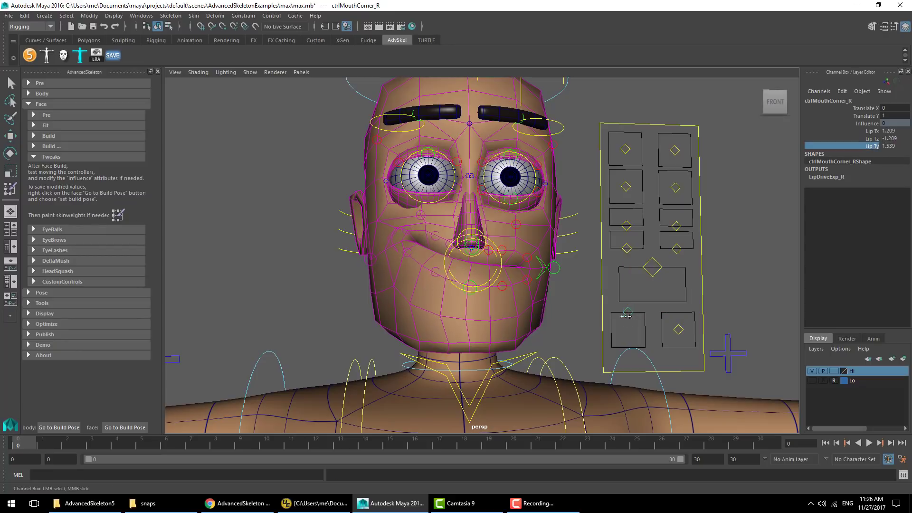
{"action": "key", "text": "ctrl+z"}
{"action": "key", "text": "ctrl+z"}
{"action": "key", "text": "ctrl+z"}
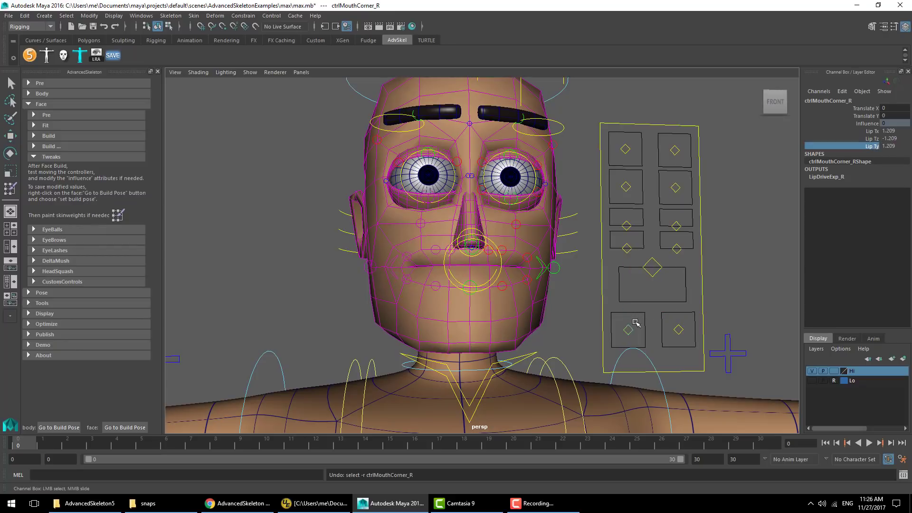
{"action": "left_click", "coordinate": [636, 323]}
{"action": "key", "text": "w"}
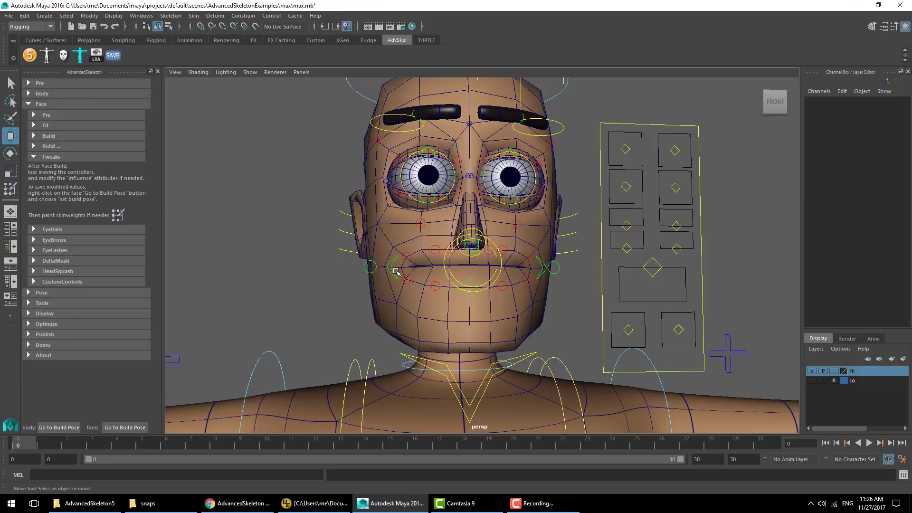
Select the right lip-corner control on the face to review its influence attributes.
{"action": "left_click", "coordinate": [397, 274]}
{"action": "left_click", "coordinate": [407, 285]}
{"action": "left_click", "coordinate": [394, 271]}
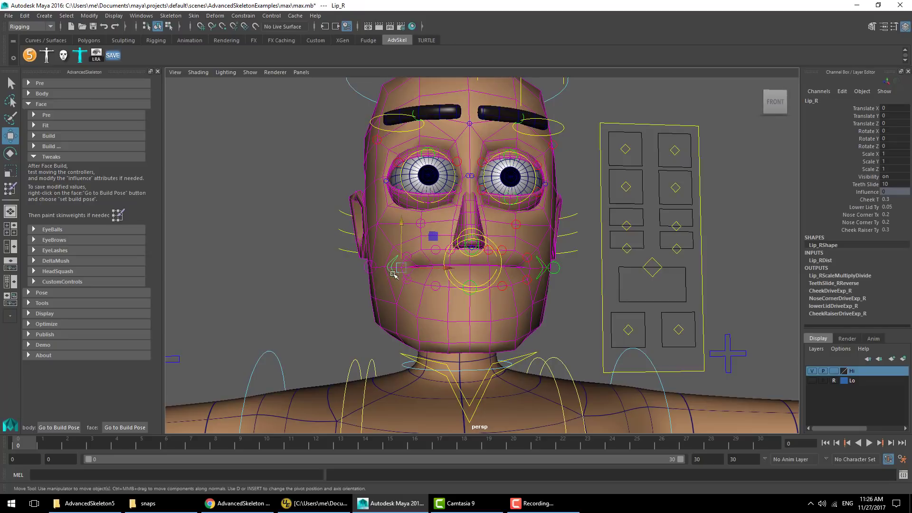
{"action": "key", "text": "ctrl+z"}
{"action": "left_click", "coordinate": [338, 348]}
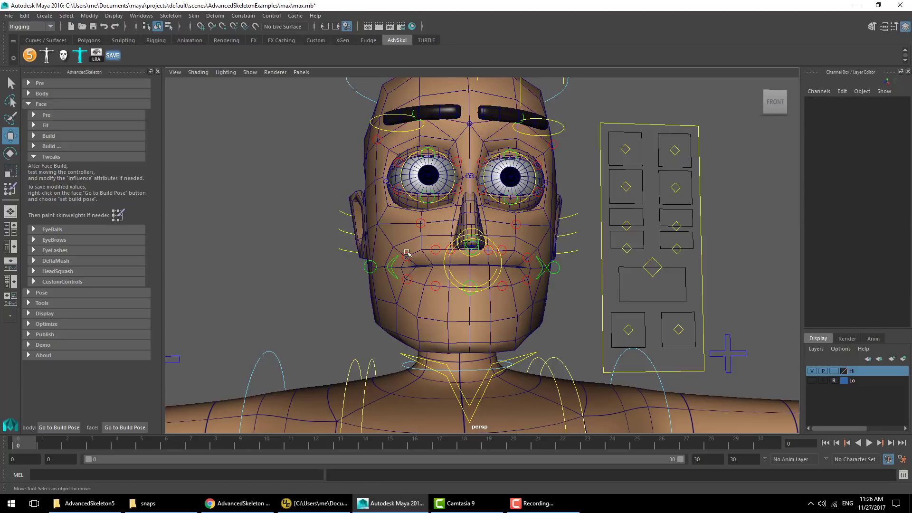
{"action": "left_click", "coordinate": [391, 269]}
{"action": "key", "text": "ctrl+z"}
Open the Paint Skin Weights tool for the head mesh and look through its lip joint influences.
{"action": "left_click", "coordinate": [115, 217]}
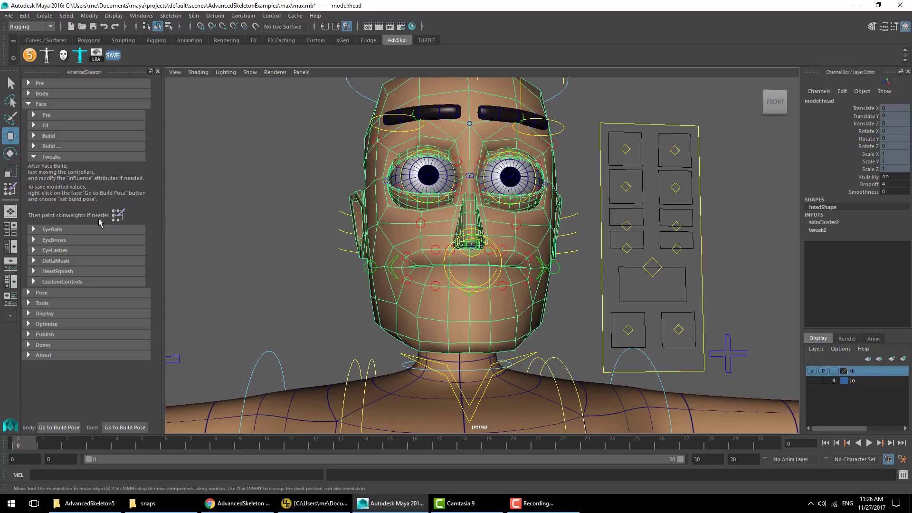
{"action": "double_click", "coordinate": [743, 240]}
{"action": "left_click", "coordinate": [745, 259]}
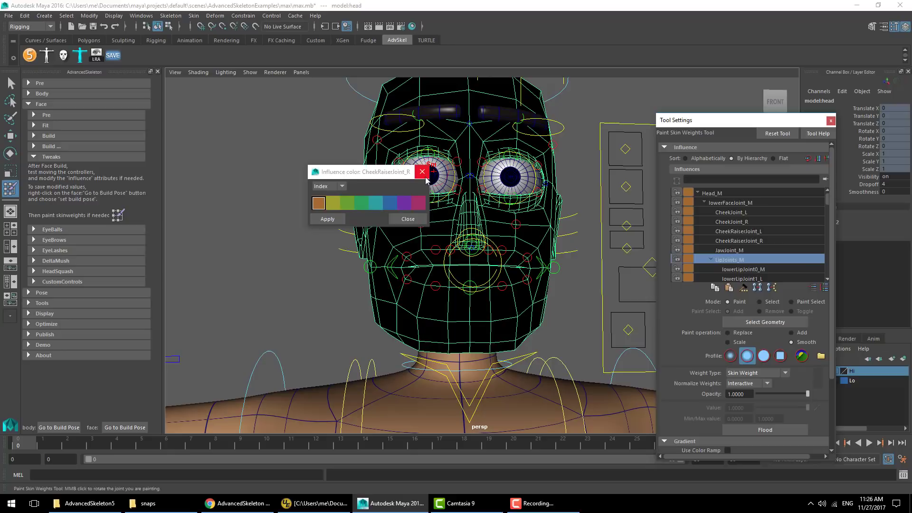
{"action": "left_click", "coordinate": [424, 173]}
{"action": "scroll", "coordinate": [739, 240], "scroll_direction": "down", "scroll_amount": 2}
{"action": "left_click", "coordinate": [736, 232]}
{"action": "left_click", "coordinate": [736, 250]}
{"action": "left_click", "coordinate": [736, 269]}
{"action": "left_click", "coordinate": [831, 121]}
Show the EyeBalls setup options and select edges on the right eyeball around its pupil and iris.
{"action": "left_click", "coordinate": [48, 157]}
{"action": "left_click", "coordinate": [59, 168]}
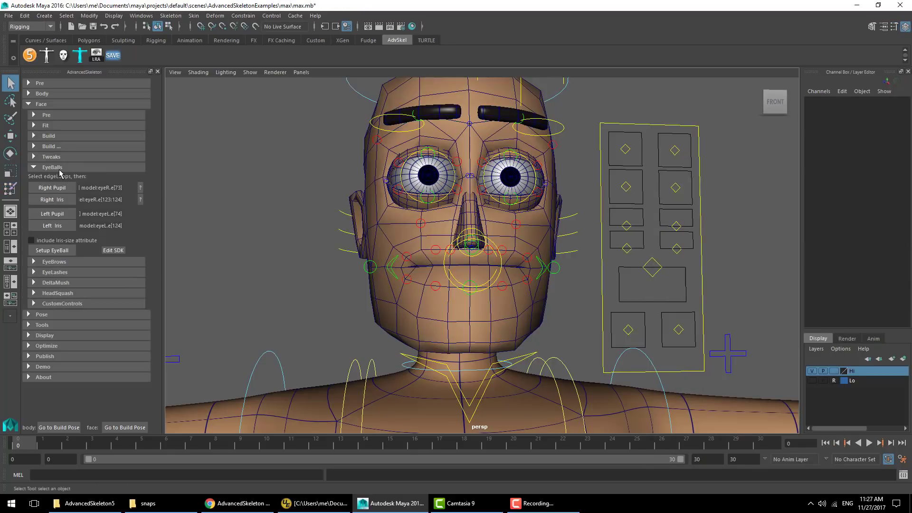
{"action": "scroll", "coordinate": [481, 244], "scroll_direction": "up", "scroll_amount": 4}
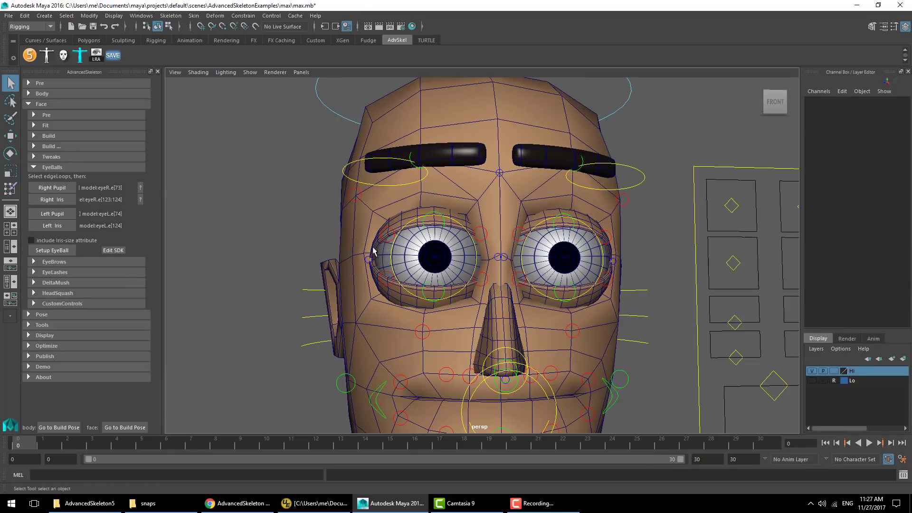
{"action": "scroll", "coordinate": [447, 256], "scroll_direction": "up", "scroll_amount": 2}
{"action": "right_click_drag", "start_coordinate": [447, 257], "coordinate": [450, 219]}
{"action": "double_click", "coordinate": [439, 249]}
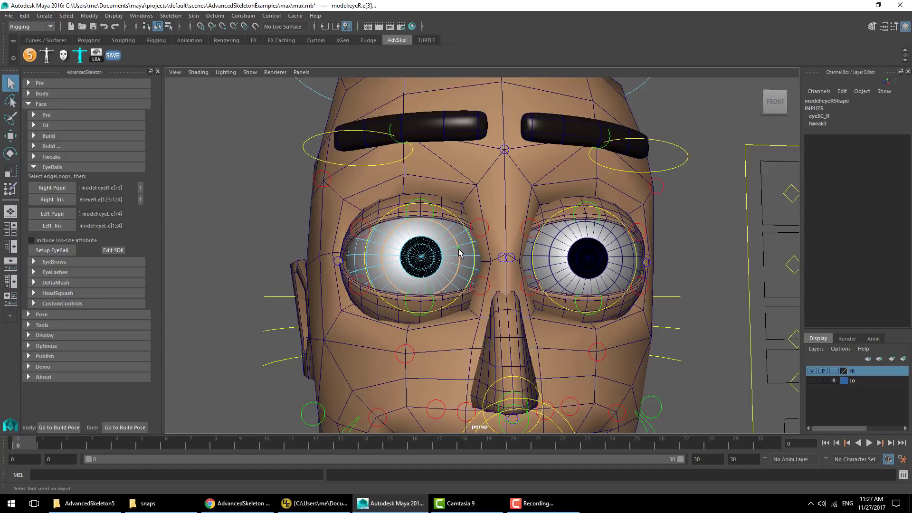
Set up the eyeballs and test the Pupil attribute on both eye controls, undoing the test value.
{"action": "left_click", "coordinate": [53, 250]}
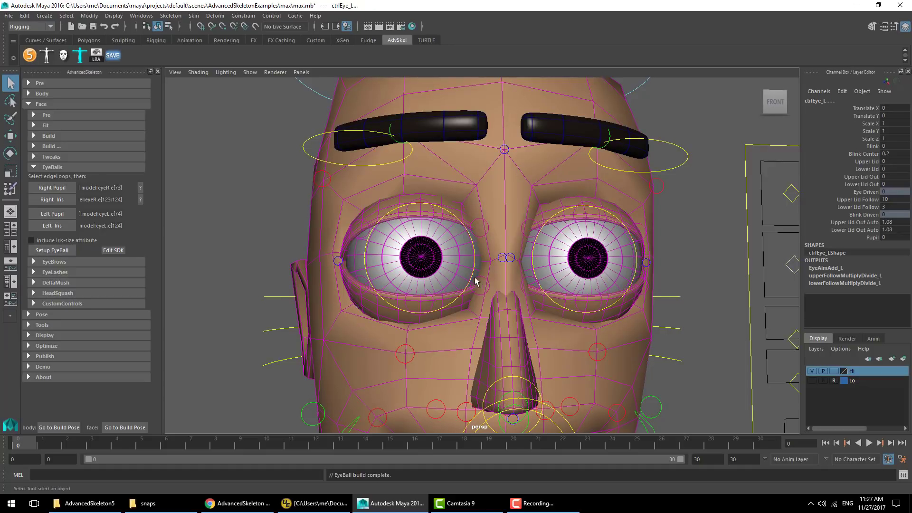
{"action": "left_click", "coordinate": [872, 238]}
{"action": "middle_click_drag", "start_coordinate": [870, 239], "coordinate": [537, 233]}
{"action": "key", "text": "ctrl+z"}
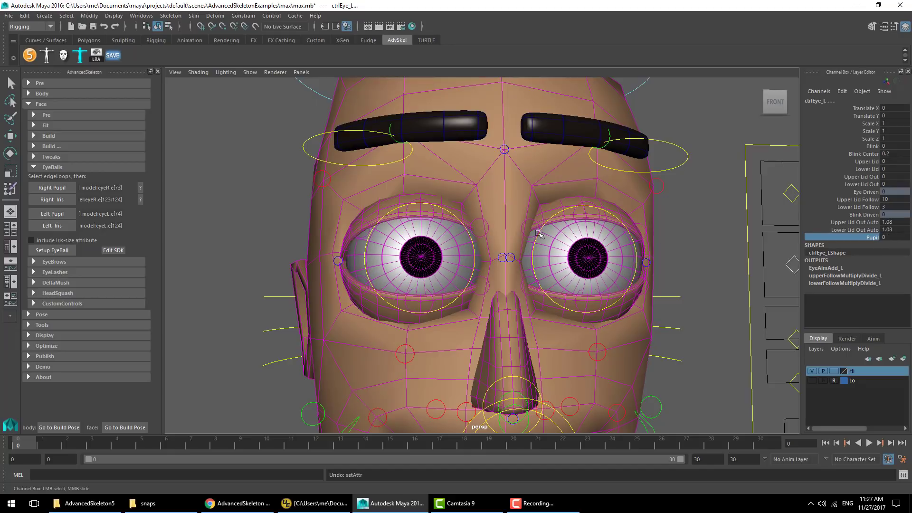
{"action": "left_click", "coordinate": [304, 240]}
Attach both eyebrow meshes to the face by copying the face's skin weights to them.
{"action": "left_click", "coordinate": [62, 168]}
{"action": "left_click", "coordinate": [61, 177]}
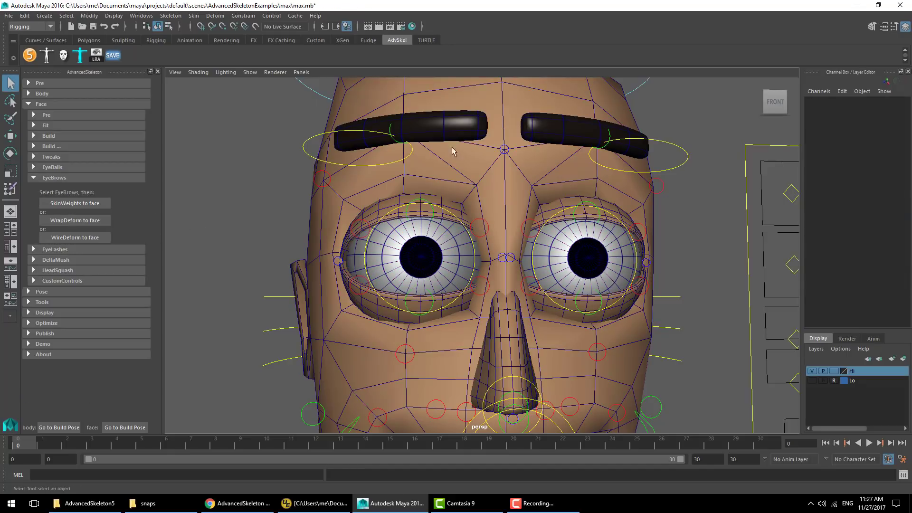
{"action": "left_click", "coordinate": [454, 125]}
{"action": "left_click", "coordinate": [581, 129], "text": "shift"}
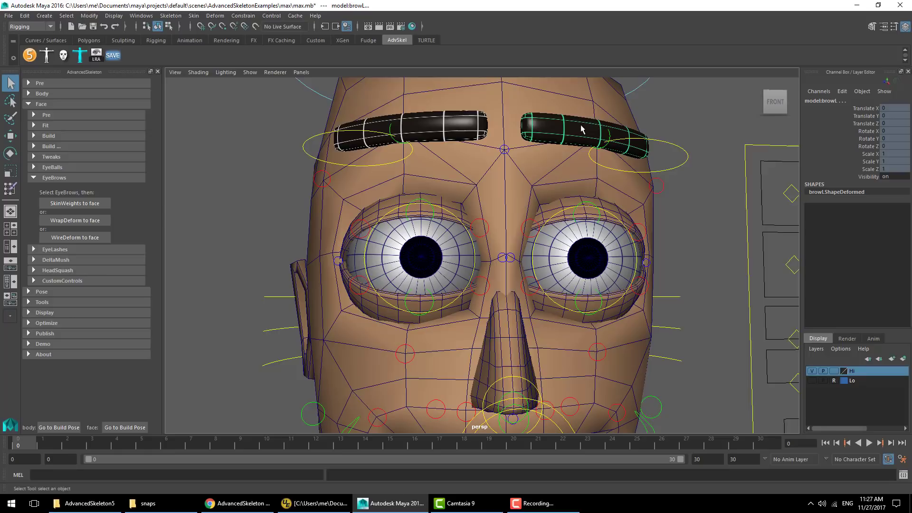
{"action": "left_click", "coordinate": [78, 203]}
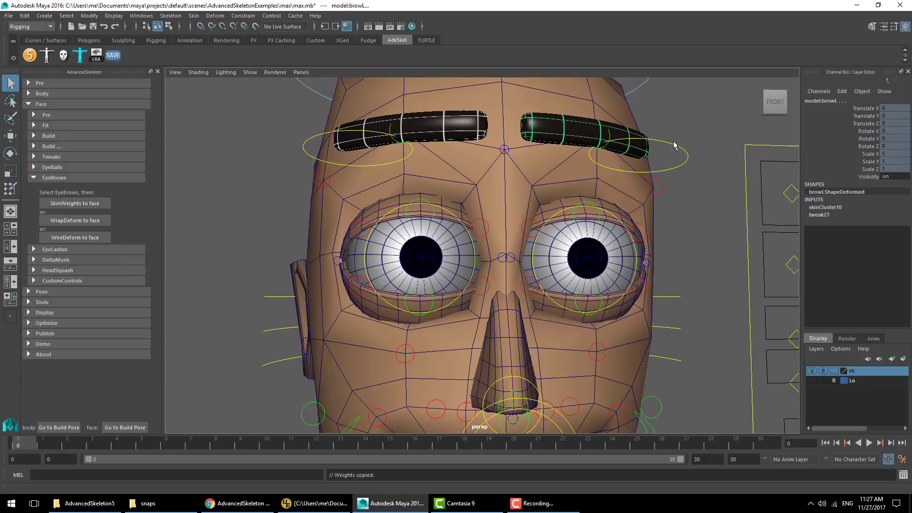
Test-move the right eyebrow region control and undo the moves.
{"action": "left_click", "coordinate": [306, 148]}
{"action": "key", "text": "w"}
{"action": "middle_click_drag", "start_coordinate": [299, 169], "coordinate": [457, 138]}
{"action": "key", "text": "z"}
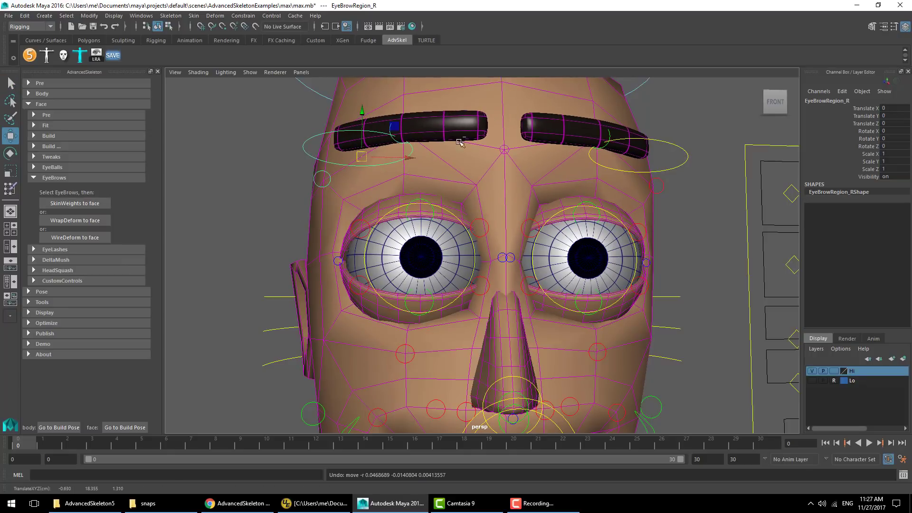
{"action": "middle_click_drag", "start_coordinate": [312, 185], "coordinate": [296, 221]}
{"action": "key", "text": "ctrl+z"}
Attach the right eyebrow to the face with a wire deformer and test-move its inner eyebrow control.
{"action": "left_click", "coordinate": [435, 117]}
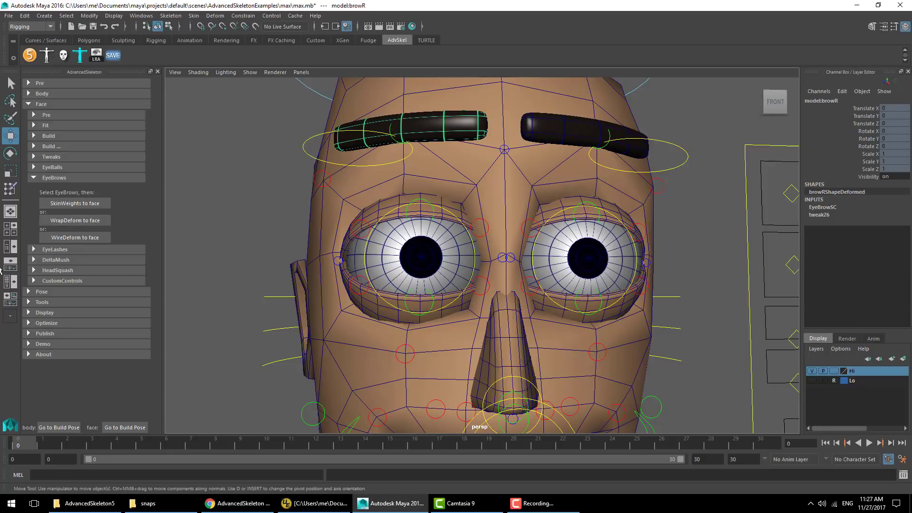
{"action": "left_click", "coordinate": [87, 238]}
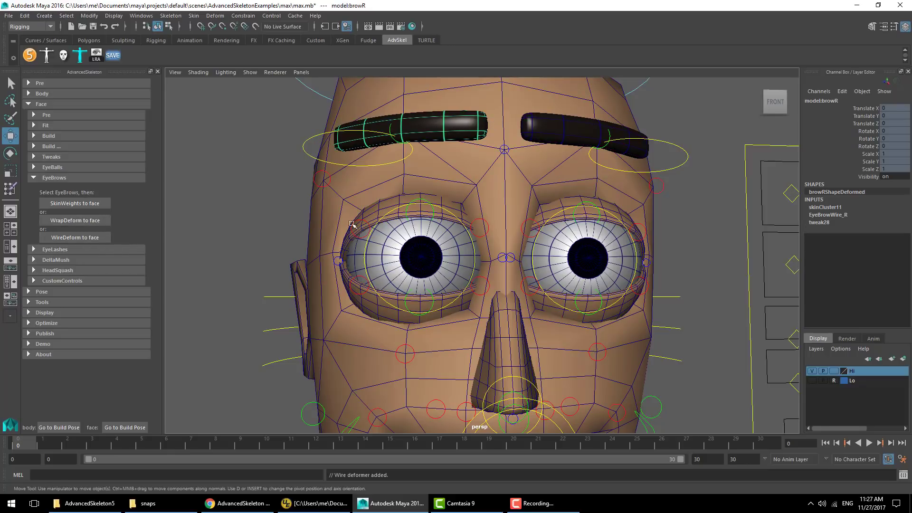
{"action": "left_click", "coordinate": [397, 141]}
{"action": "middle_click_drag", "start_coordinate": [399, 186], "coordinate": [398, 222]}
{"action": "key", "text": "ctrl+z"}
{"action": "left_click", "coordinate": [437, 174]}
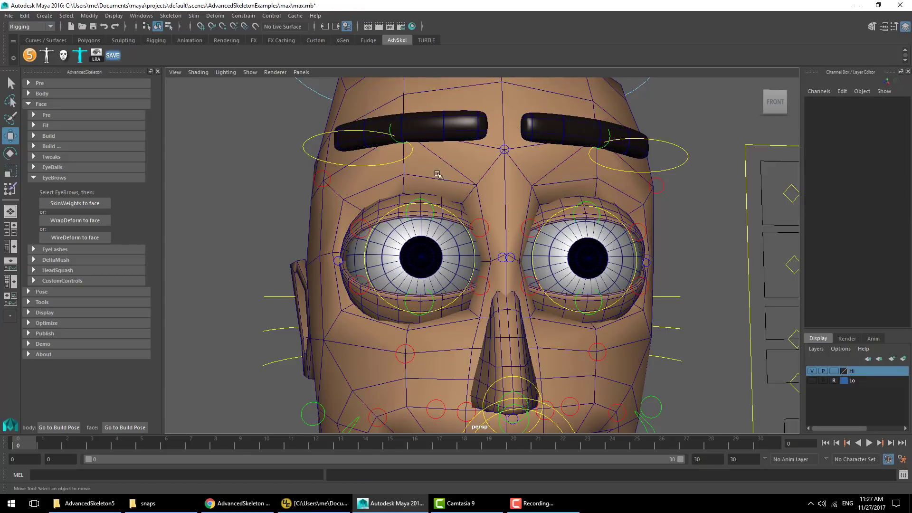
Lower the right inner eyebrow control to about -0.866 in Translate Y and return the face to its build pose.
{"action": "left_click", "coordinate": [398, 142]}
{"action": "middle_click_drag", "start_coordinate": [451, 174], "coordinate": [446, 206]}
{"action": "left_click", "coordinate": [54, 178]}
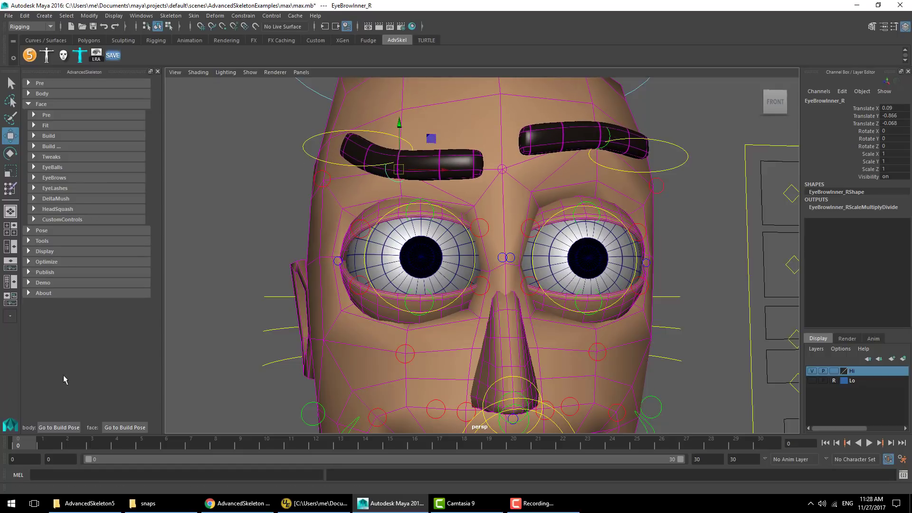
{"action": "left_click", "coordinate": [114, 427]}
Create a DeltaMush deformer on the head mesh.
{"action": "left_click", "coordinate": [95, 188]}
{"action": "left_click", "coordinate": [195, 178]}
{"action": "left_click", "coordinate": [55, 188]}
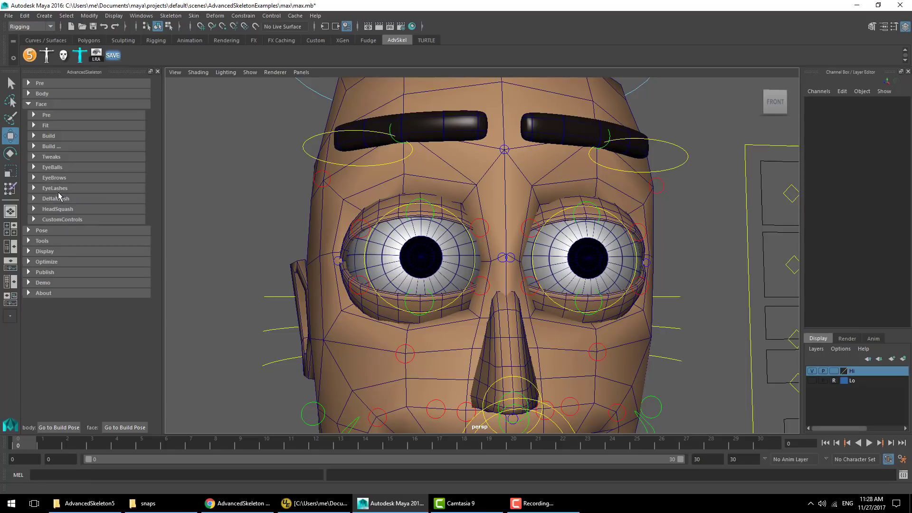
{"action": "left_click", "coordinate": [57, 198]}
{"action": "scroll", "coordinate": [489, 274], "scroll_direction": "down", "scroll_amount": 3}
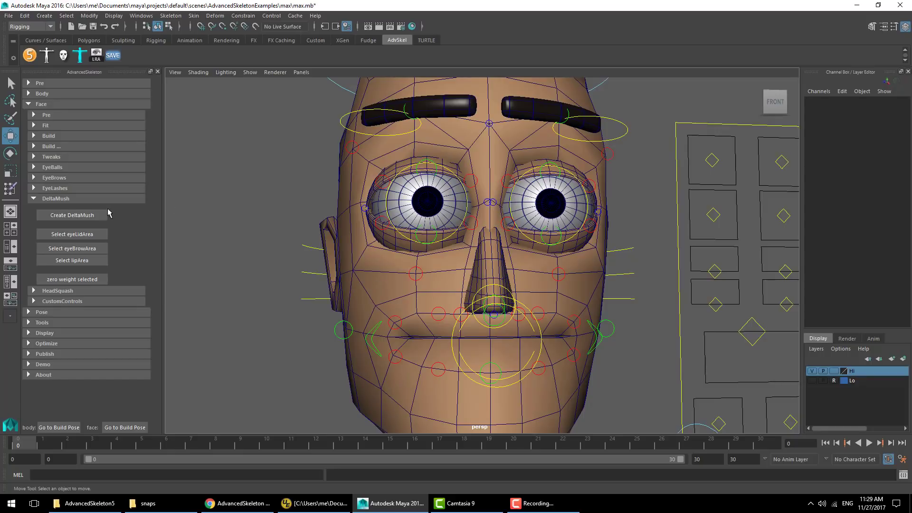
{"action": "left_click", "coordinate": [83, 219]}
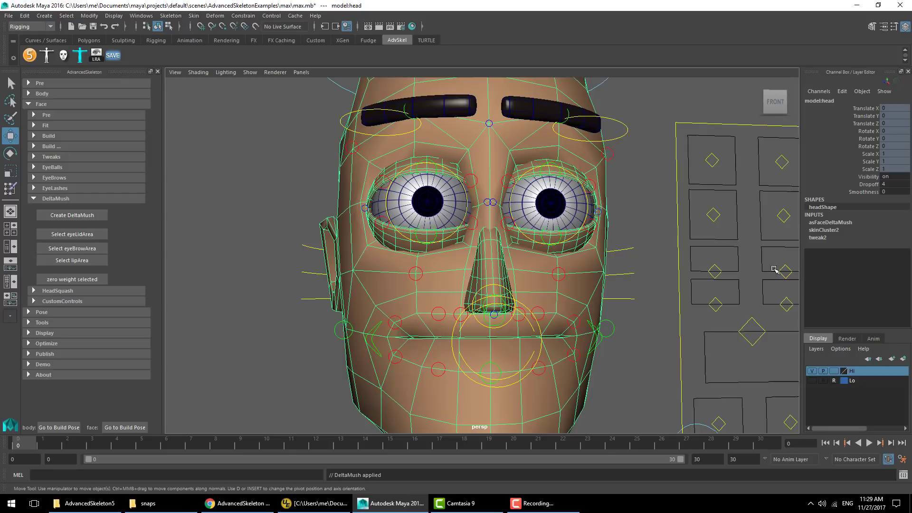
Set Blink to 10 on both eye controls to test the eyelids with DeltaMush applied.
{"action": "left_click_drag", "start_coordinate": [788, 208], "coordinate": [708, 225]}
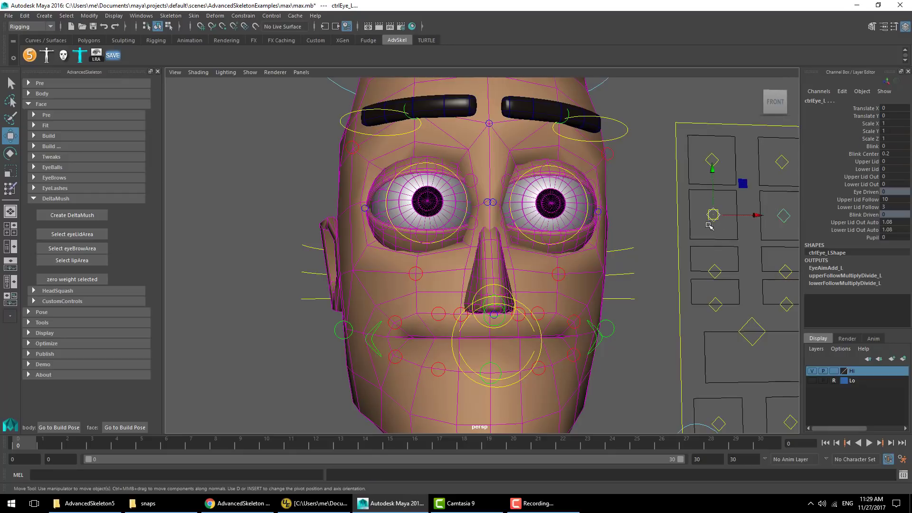
{"action": "left_click", "coordinate": [871, 147]}
{"action": "left_click", "coordinate": [574, 246]}
{"action": "key", "text": "ctrl+z"}
{"action": "left_click", "coordinate": [872, 146]}
{"action": "middle_click_drag", "start_coordinate": [526, 305], "coordinate": [572, 298]}
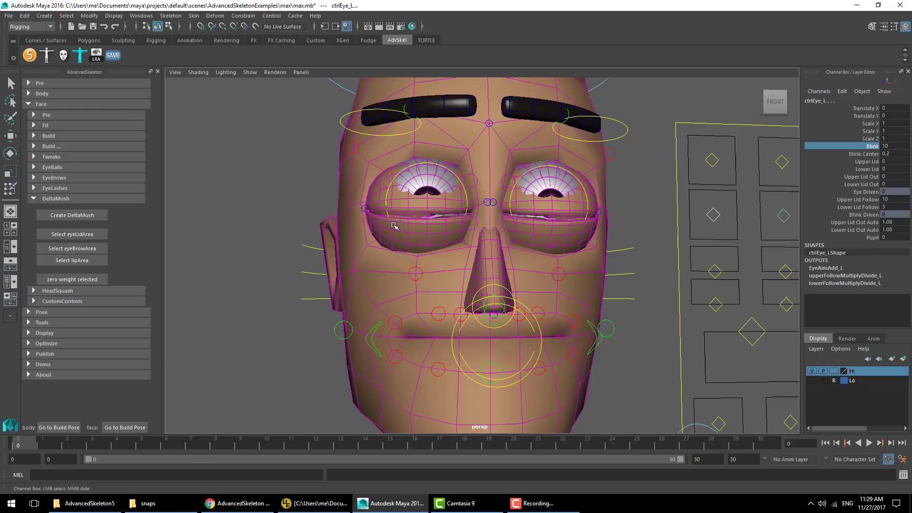
Undo the blink test and zero the DeltaMush weights on the eyelid area vertices.
{"action": "key", "text": "ctrl+z"}
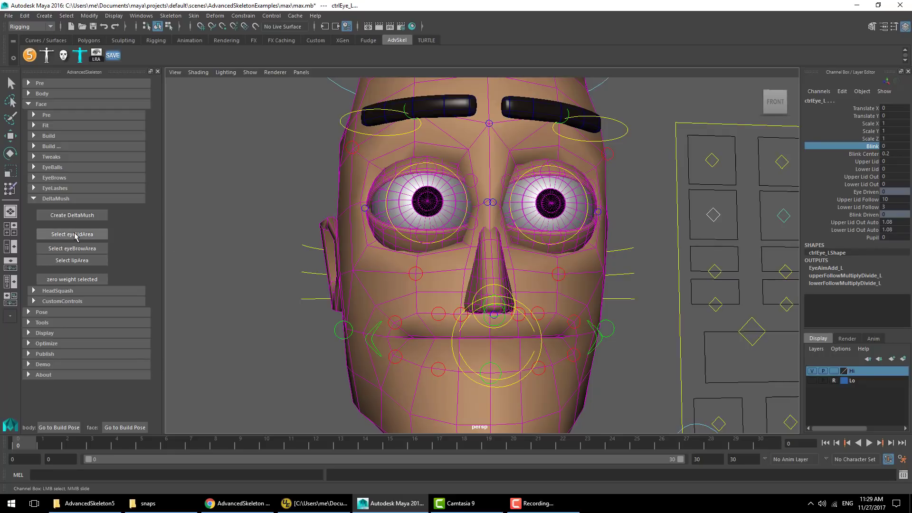
{"action": "left_click", "coordinate": [72, 234]}
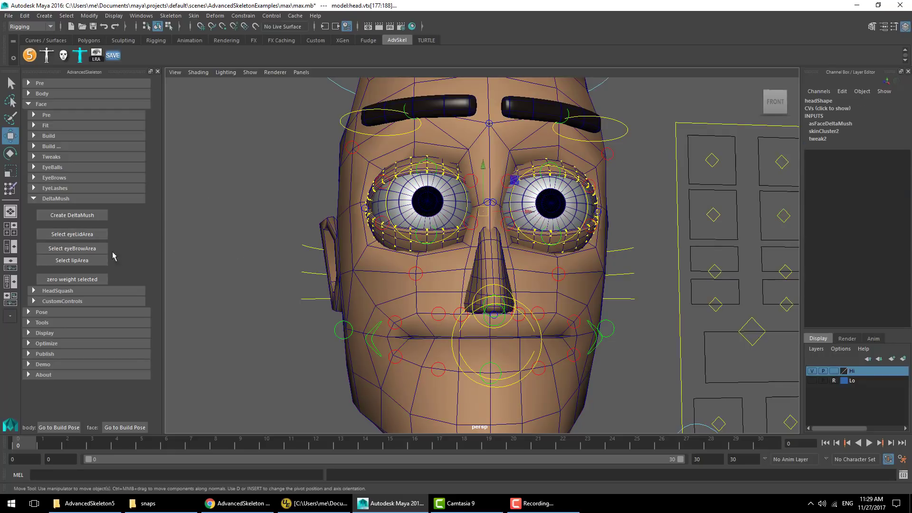
{"action": "left_click", "coordinate": [71, 280]}
Test Blink on both eye controls with the eyelid area excluded from DeltaMush.
{"action": "left_click_drag", "start_coordinate": [772, 227], "coordinate": [799, 230]}
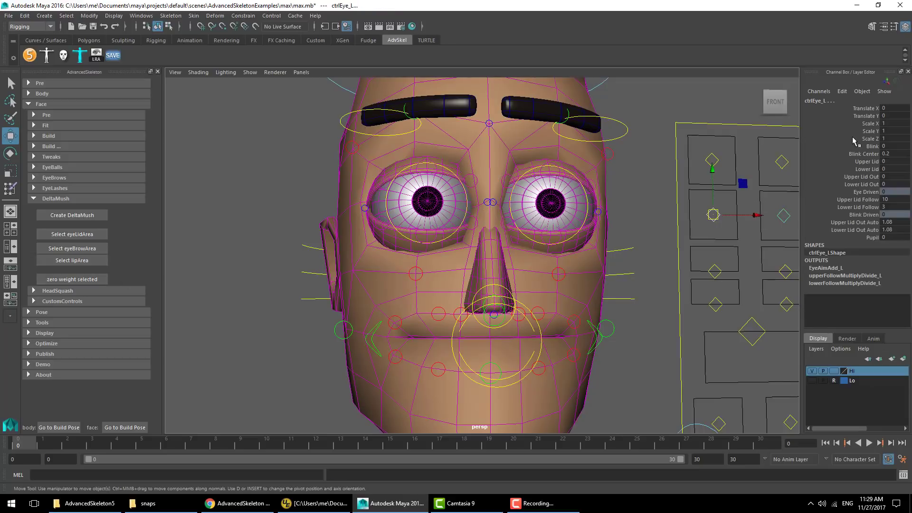
{"action": "left_click", "coordinate": [872, 146]}
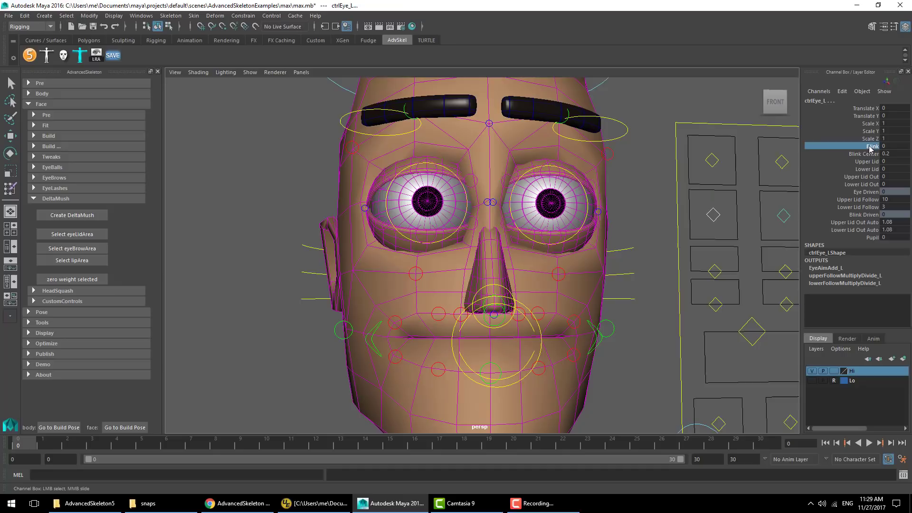
{"action": "middle_click_drag", "start_coordinate": [614, 225], "coordinate": [684, 220]}
{"action": "left_click", "coordinate": [684, 220]}
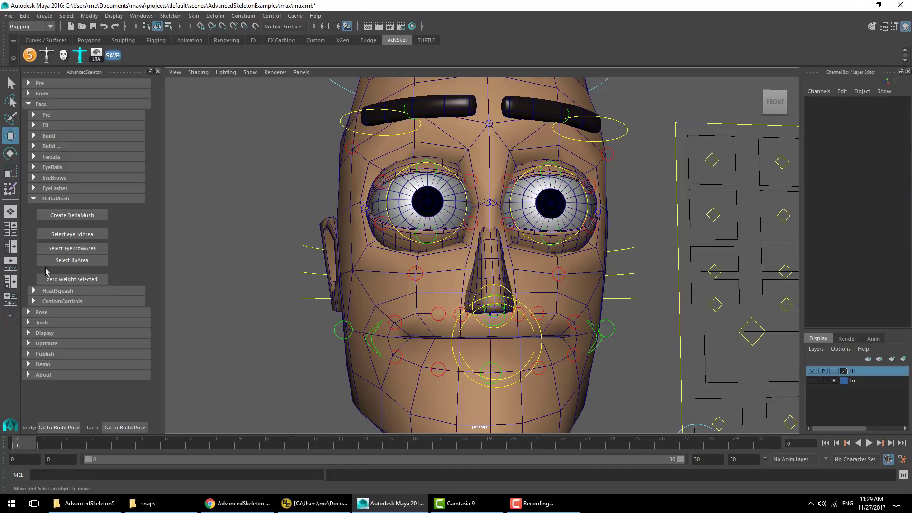
Create the HeadSquash setup for the head.
{"action": "left_click", "coordinate": [56, 199]}
{"action": "left_click", "coordinate": [57, 209]}
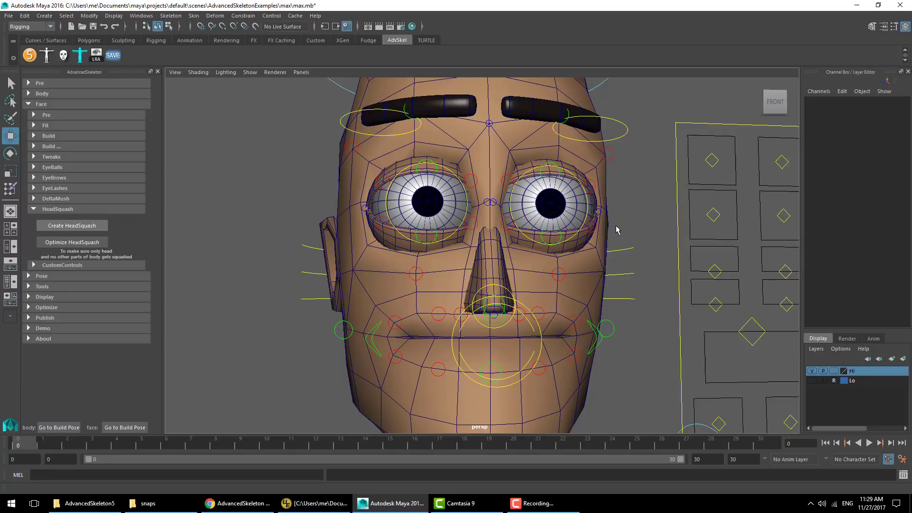
{"action": "scroll", "coordinate": [623, 233], "scroll_direction": "down", "scroll_amount": 2}
{"action": "left_click", "coordinate": [623, 233]}
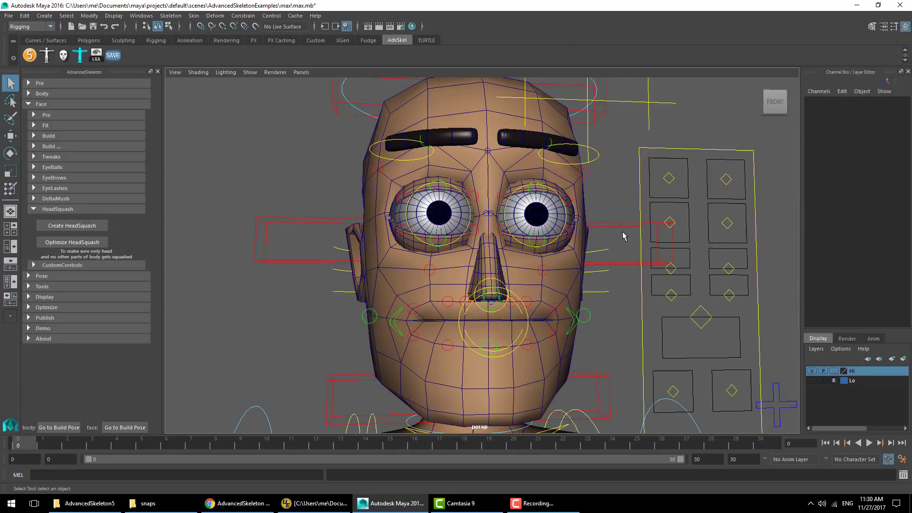
{"action": "scroll", "coordinate": [623, 233], "scroll_direction": "up", "scroll_amount": 2}
{"action": "scroll", "coordinate": [587, 199], "scroll_direction": "down", "scroll_amount": 2}
Test-move the head squash controls, shifting the middle one to about 0.696, -0.751, 1.178, and return the body to its build pose.
{"action": "left_click", "coordinate": [404, 136]}
{"action": "key", "text": "w"}
{"action": "middle_click_drag", "start_coordinate": [413, 136], "coordinate": [428, 204]}
{"action": "key", "text": "ctrl+z"}
{"action": "left_click", "coordinate": [312, 231]}
{"action": "middle_click_drag", "start_coordinate": [311, 232], "coordinate": [275, 197]}
{"action": "left_click_drag", "start_coordinate": [277, 197], "coordinate": [387, 322], "text": "alt"}
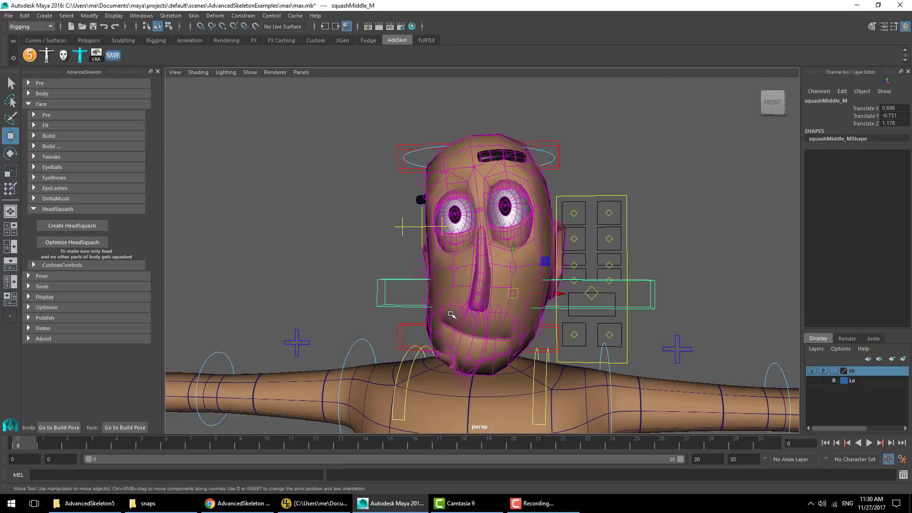
{"action": "left_click", "coordinate": [387, 322]}
{"action": "left_click", "coordinate": [67, 427]}
{"action": "scroll", "coordinate": [333, 214], "scroll_direction": "up", "scroll_amount": 5}
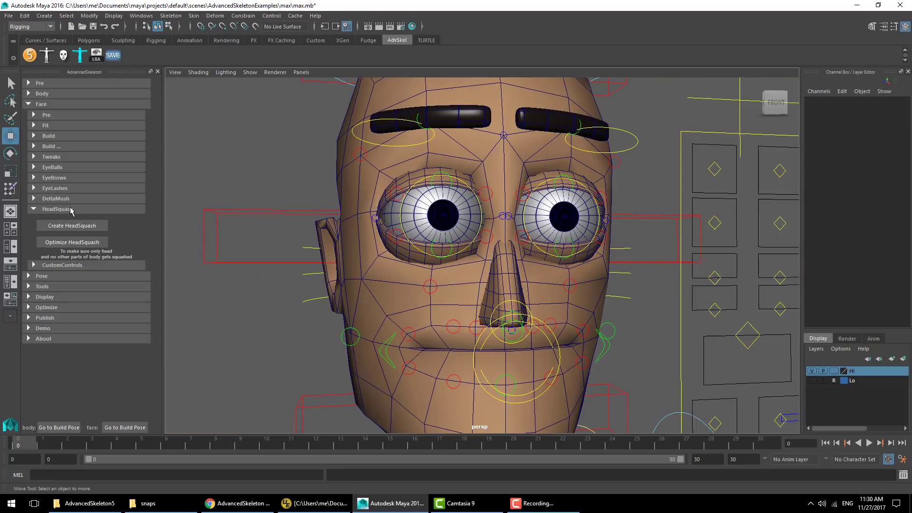
Create a SoftMod at the front of the chin for a custom face control.
{"action": "left_click", "coordinate": [70, 209]}
{"action": "left_click", "coordinate": [42, 220]}
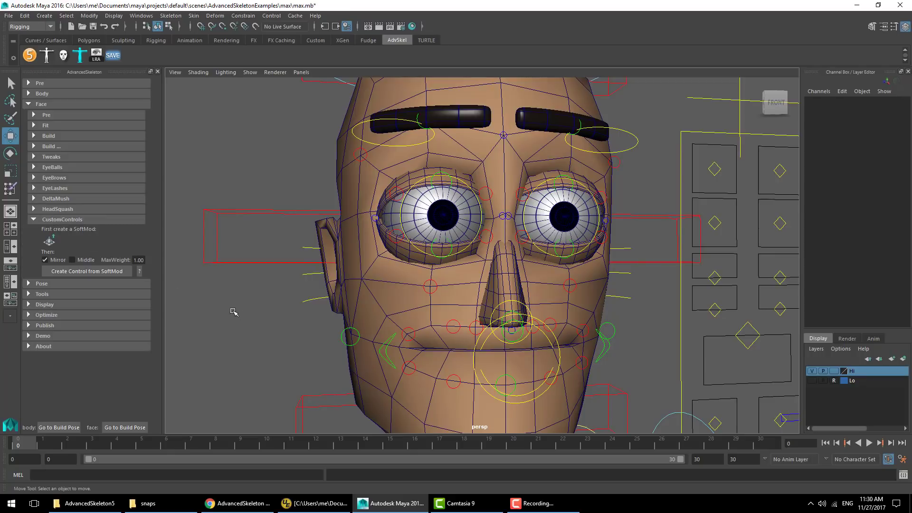
{"action": "scroll", "coordinate": [298, 334], "scroll_direction": "down", "scroll_amount": 4}
{"action": "middle_click_drag", "start_coordinate": [317, 335], "coordinate": [324, 292], "text": "alt"}
{"action": "scroll", "coordinate": [333, 304], "scroll_direction": "up", "scroll_amount": 2}
{"action": "middle_click_drag", "start_coordinate": [350, 328], "coordinate": [355, 342], "text": "alt"}
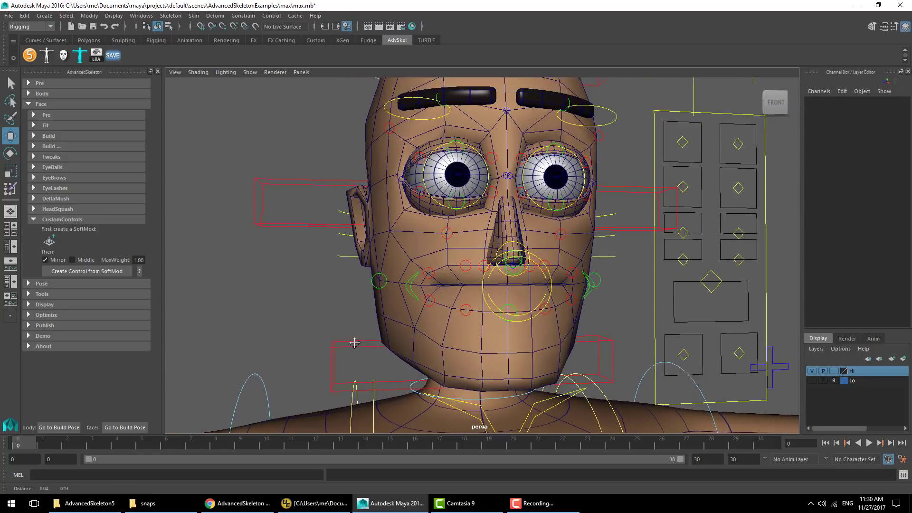
{"action": "middle_click_drag", "start_coordinate": [480, 351], "coordinate": [458, 282], "text": "alt"}
{"action": "left_click", "coordinate": [52, 241]}
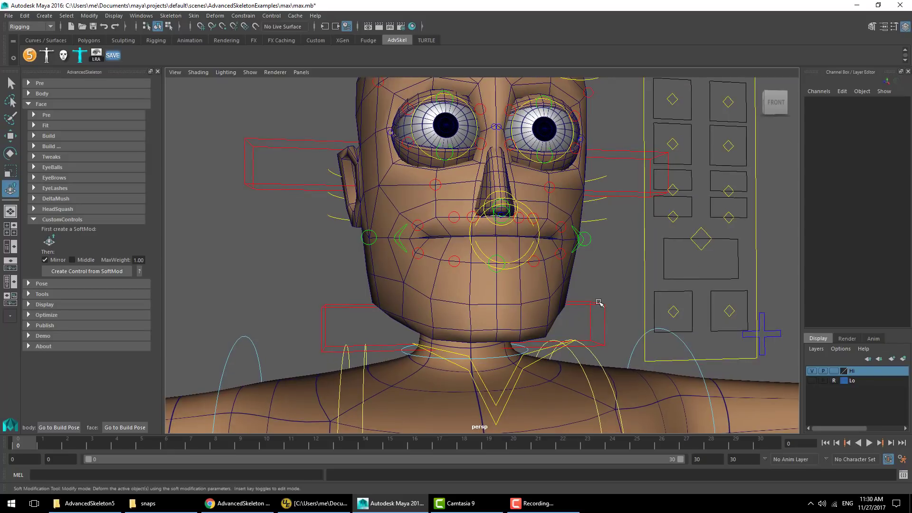
{"action": "left_click", "coordinate": [493, 306]}
Set the chin SoftMod's Falloff Radius to 0.55 and its Falloff Mode to Surface.
{"action": "left_click_drag", "start_coordinate": [494, 305], "coordinate": [612, 275], "text": "alt"}
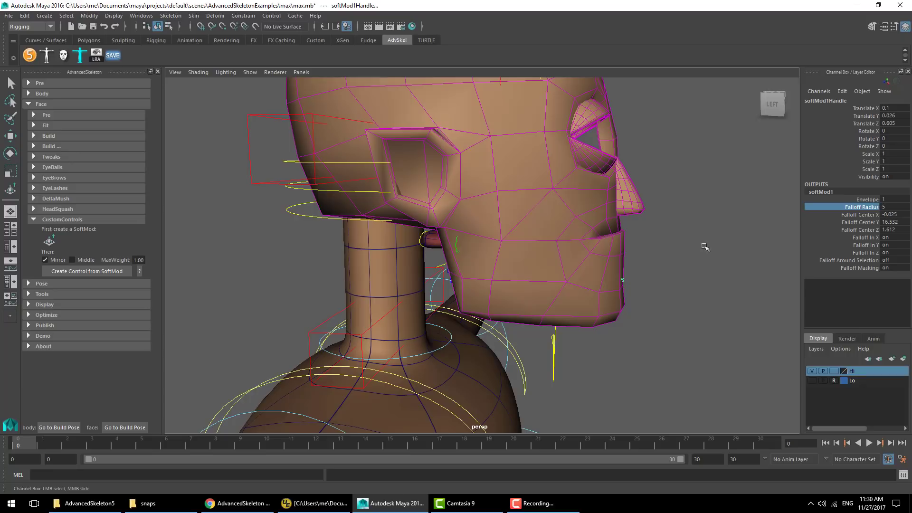
{"action": "middle_click_drag", "start_coordinate": [679, 253], "coordinate": [603, 249]}
{"action": "right_click", "coordinate": [677, 245]}
{"action": "left_click", "coordinate": [699, 249]}
{"action": "left_click", "coordinate": [732, 160]}
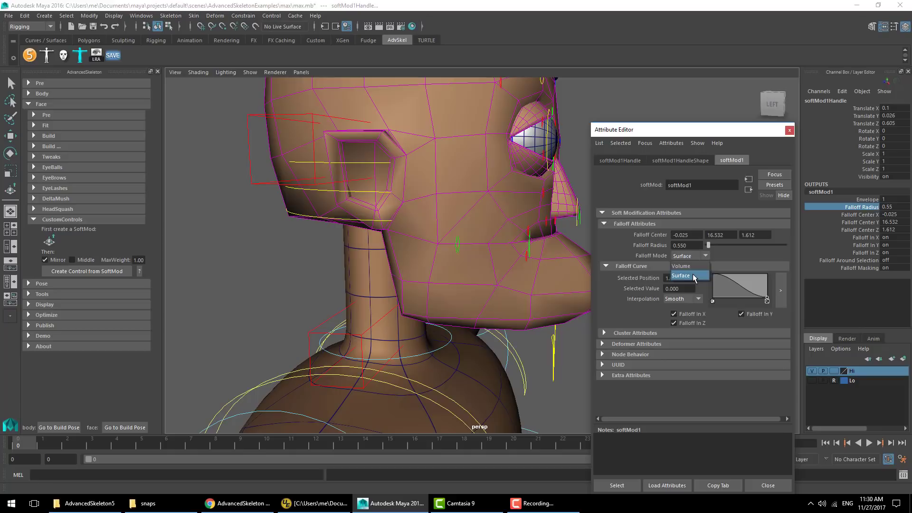
{"action": "left_click", "coordinate": [694, 276]}
{"action": "left_click", "coordinate": [789, 130]}
Adjust the chin SoftMod handle to about 0.013, -0.06, 0.579 in Translate X, Y and Z.
{"action": "key", "text": "w"}
{"action": "mouse_move", "coordinate": [635, 213]}
{"action": "middle_mouse_down"}
{"action": "mouse_move", "coordinate": [639, 247]}
{"action": "mouse_move", "coordinate": [639, 222]}
{"action": "middle_mouse_up"}
{"action": "left_click_drag", "start_coordinate": [643, 229], "coordinate": [613, 216], "text": "alt"}
{"action": "middle_click_drag", "start_coordinate": [613, 216], "coordinate": [582, 263]}
Create a custom control named "chin" from the SoftMod, using the Middle option instead of Mirror.
{"action": "left_click", "coordinate": [74, 261]}
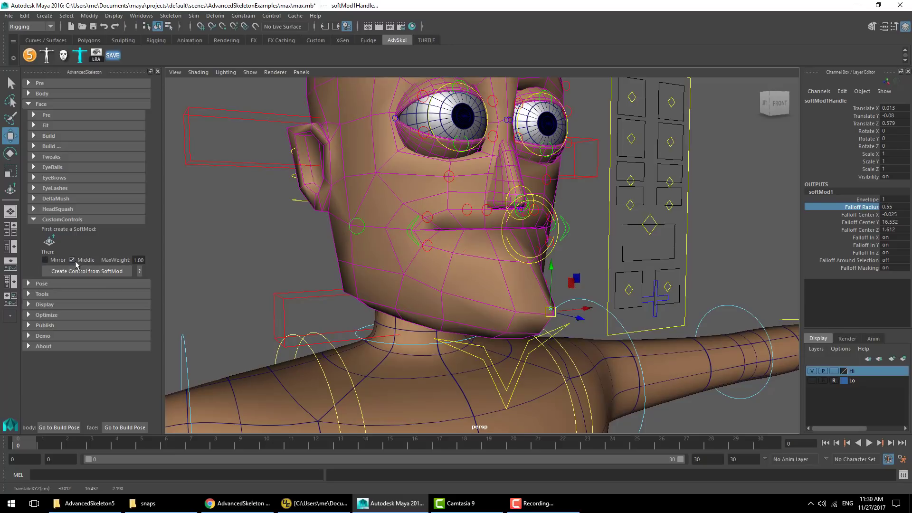
{"action": "left_click", "coordinate": [80, 270]}
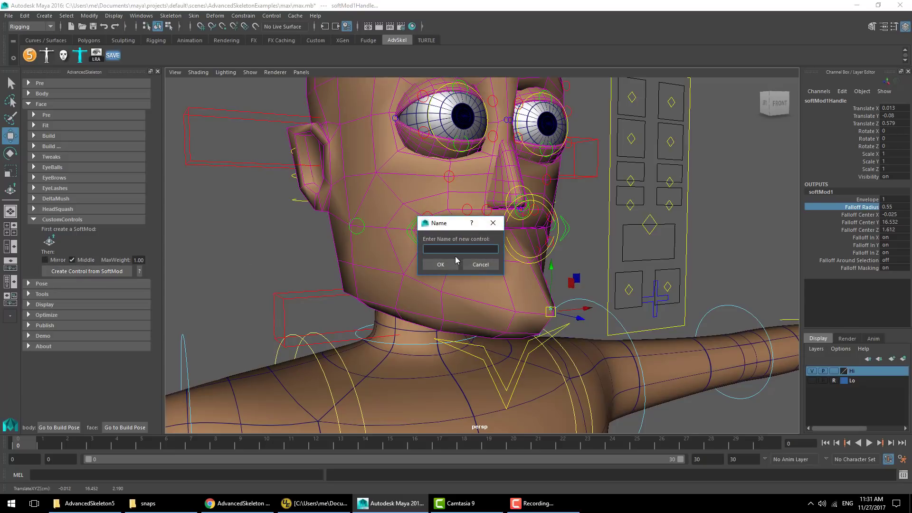
{"action": "type", "text": "chin"}
{"action": "left_click", "coordinate": [453, 261]}
Test-move the new chin control in several directions and undo each move.
{"action": "key", "text": "w"}
{"action": "middle_click_drag", "start_coordinate": [537, 235], "coordinate": [577, 227]}
{"action": "key", "text": "ctrl+z"}
{"action": "middle_click_drag", "start_coordinate": [559, 192], "coordinate": [546, 230]}
{"action": "key", "text": "ctrl+z"}
{"action": "left_click", "coordinate": [593, 331]}
{"action": "left_click_drag", "start_coordinate": [678, 272], "coordinate": [618, 258], "text": "alt"}
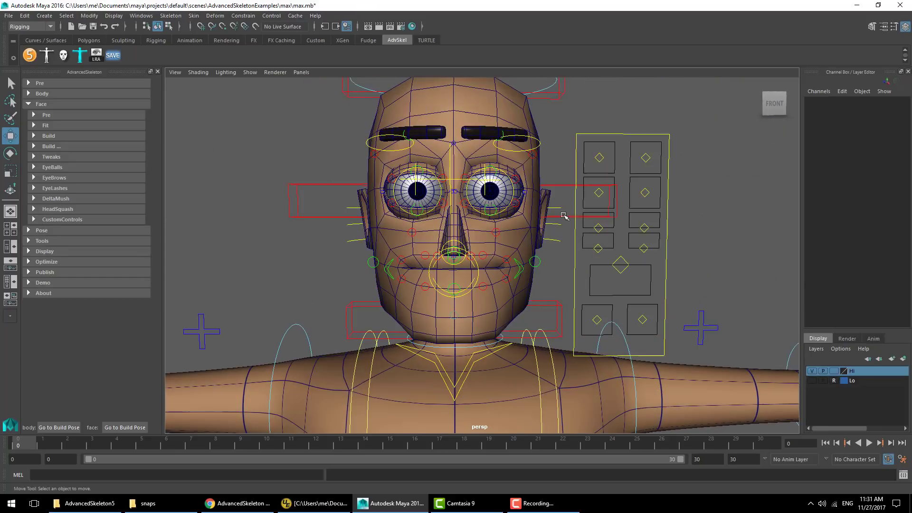
Lower the right brow control in the face control box to -1 in Translate Y.
{"action": "left_click", "coordinate": [602, 161]}
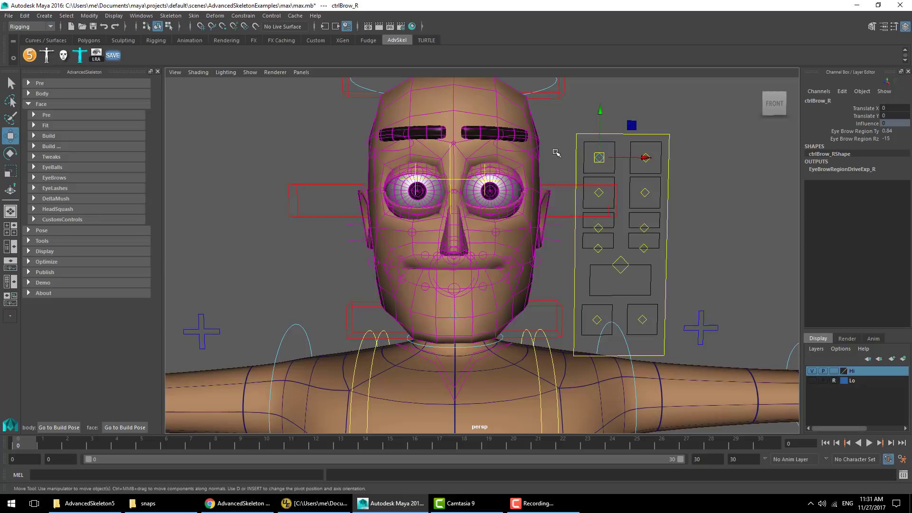
{"action": "middle_click_drag", "start_coordinate": [554, 151], "coordinate": [556, 160], "text": "alt"}
{"action": "left_click", "coordinate": [567, 224]}
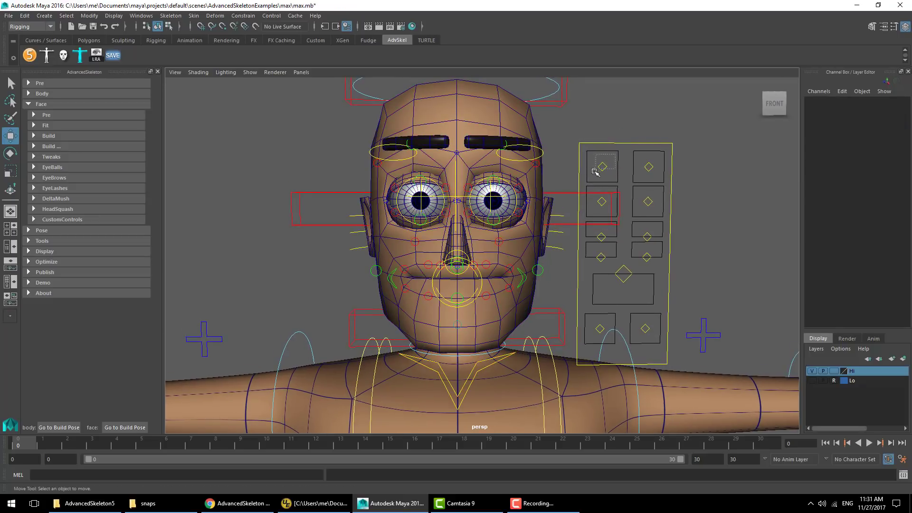
{"action": "left_click_drag", "start_coordinate": [594, 172], "coordinate": [595, 171]}
{"action": "left_click_drag", "start_coordinate": [602, 121], "coordinate": [603, 136]}
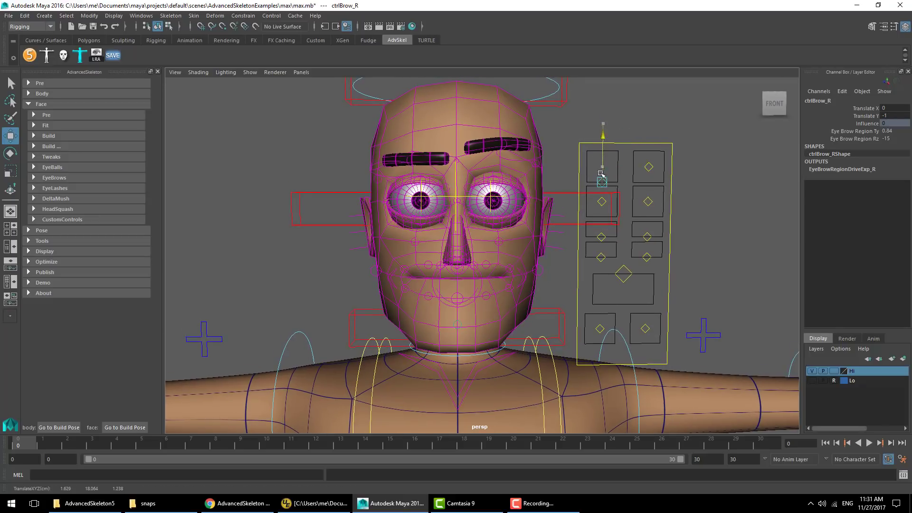
{"action": "middle_click_drag", "start_coordinate": [594, 173], "coordinate": [602, 220], "text": "alt"}
{"action": "right_click_drag", "start_coordinate": [602, 220], "coordinate": [679, 239], "text": "alt"}
{"action": "left_click_drag", "start_coordinate": [679, 240], "coordinate": [692, 220], "text": "alt"}
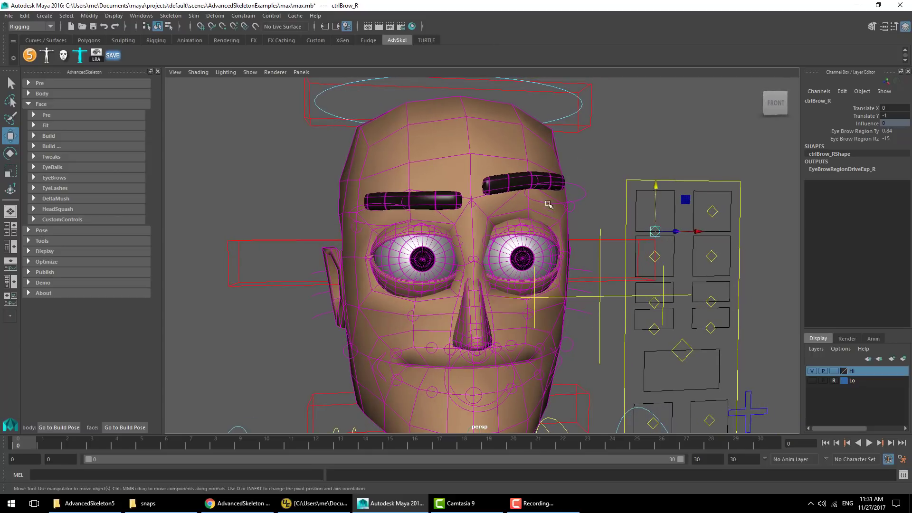
{"action": "left_click", "coordinate": [549, 204]}
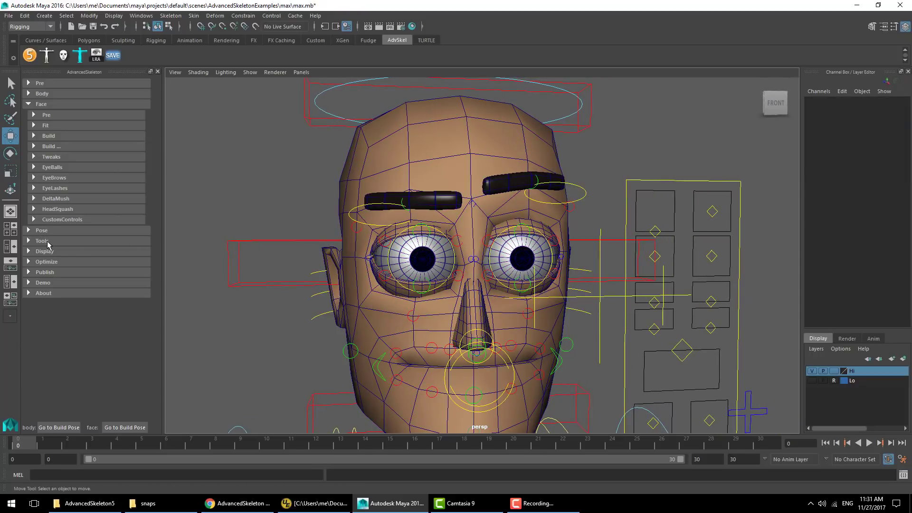
Create a corrective shape for the head mesh, driven by ctrlBrow_R.ty = -1.
{"action": "left_click", "coordinate": [42, 231]}
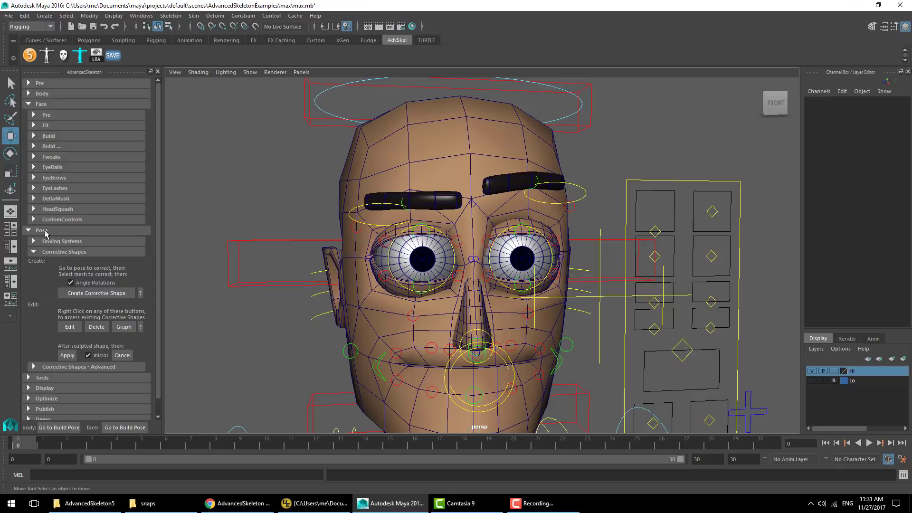
{"action": "left_click", "coordinate": [58, 252]}
{"action": "left_click", "coordinate": [58, 252]}
{"action": "left_click", "coordinate": [384, 166]}
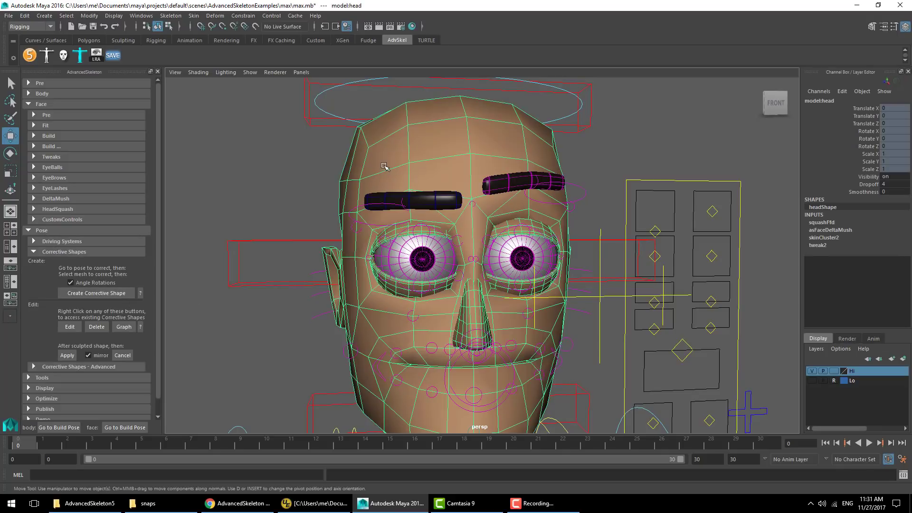
{"action": "left_click", "coordinate": [86, 295]}
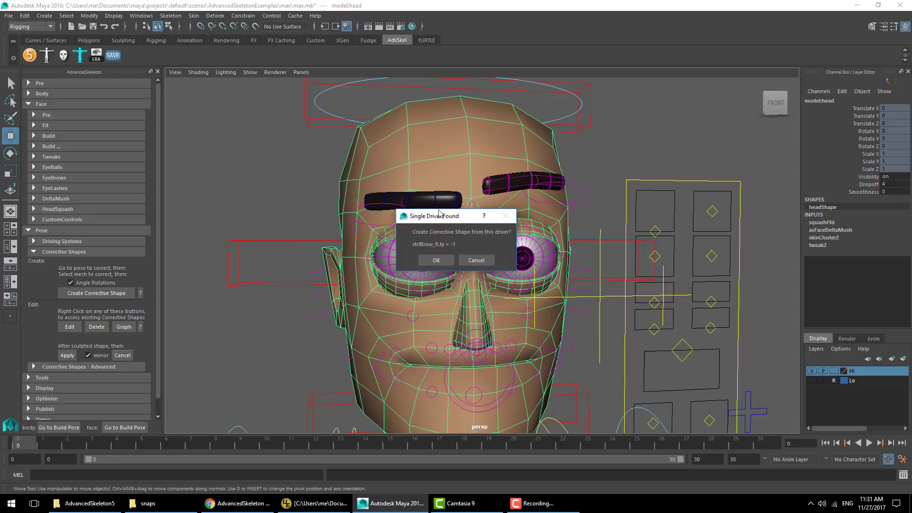
{"action": "left_click_drag", "start_coordinate": [440, 219], "coordinate": [416, 193]}
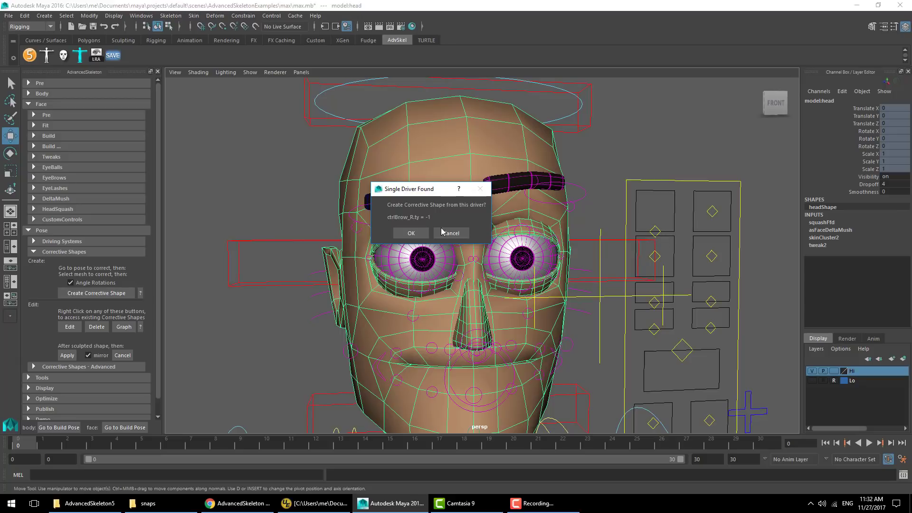
{"action": "left_click", "coordinate": [411, 232]}
Reshape the corrective mesh by moving a vertex near the right eyebrow, and apply the shape with mirror enabled.
{"action": "key", "text": "ctrl+z"}
{"action": "right_click", "coordinate": [361, 200]}
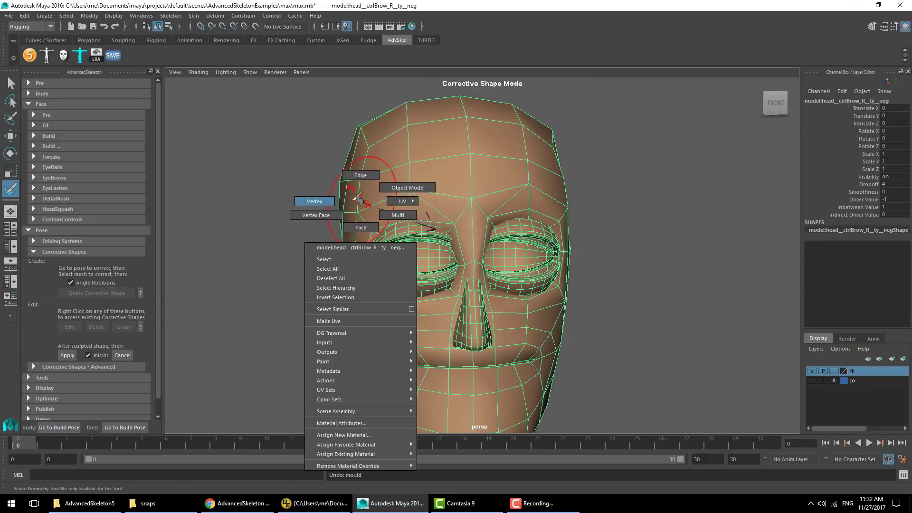
{"action": "right_click_drag", "start_coordinate": [356, 199], "coordinate": [314, 201]}
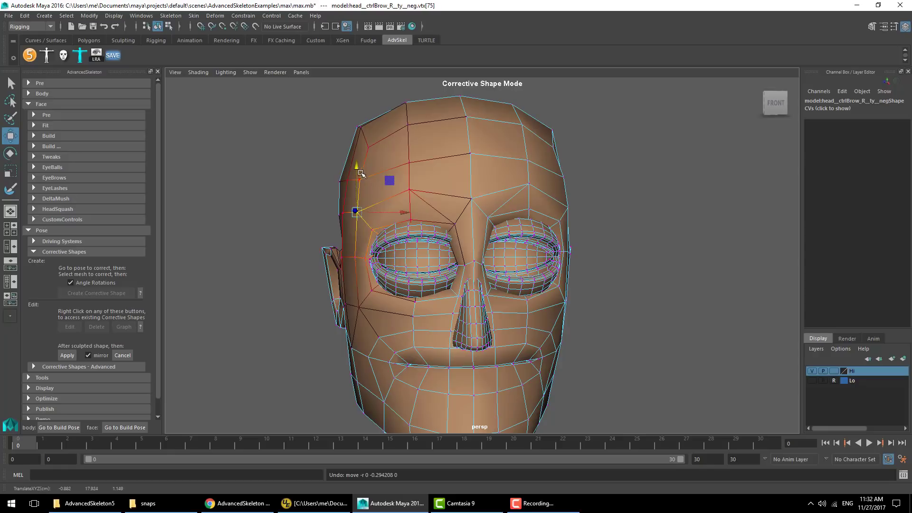
{"action": "left_click_drag", "start_coordinate": [360, 173], "coordinate": [360, 207]}
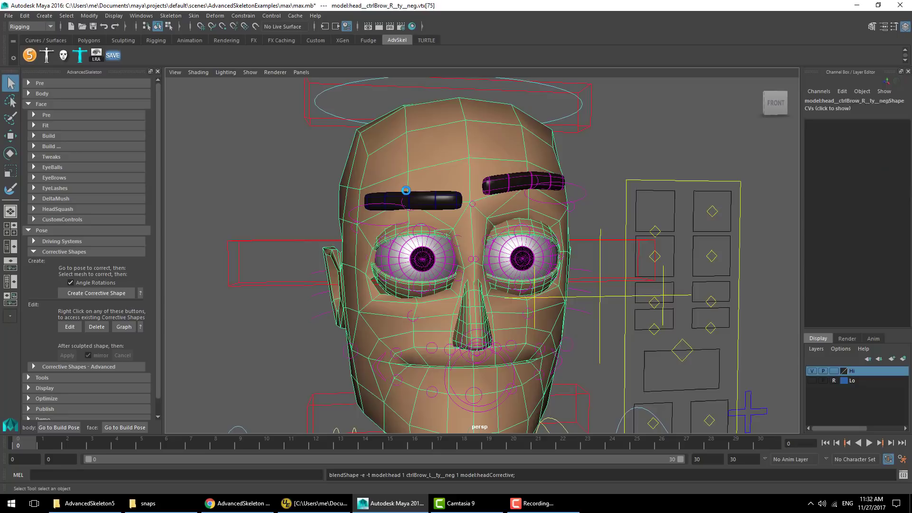
Test the right corrective shape by raising the right brow control, and undo the move.
{"action": "left_click", "coordinate": [655, 230]}
{"action": "key", "text": "w"}
{"action": "mouse_move", "coordinate": [654, 191]}
{"action": "left_mouse_down"}
{"action": "mouse_move", "coordinate": [655, 167]}
{"action": "mouse_move", "coordinate": [654, 181]}
{"action": "left_mouse_up"}
{"action": "key", "text": "ctrl+z"}
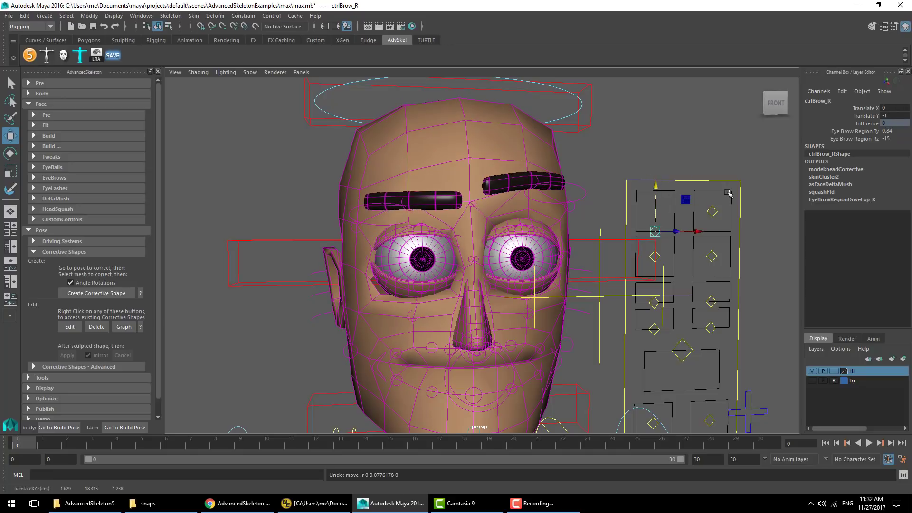
Test the mirrored corrective shape by lowering the left brow control to about -0.999 in Translate Y.
{"action": "left_click", "coordinate": [712, 211]}
{"action": "left_click_drag", "start_coordinate": [713, 172], "coordinate": [711, 158]}
{"action": "key", "text": "ctrl+z"}
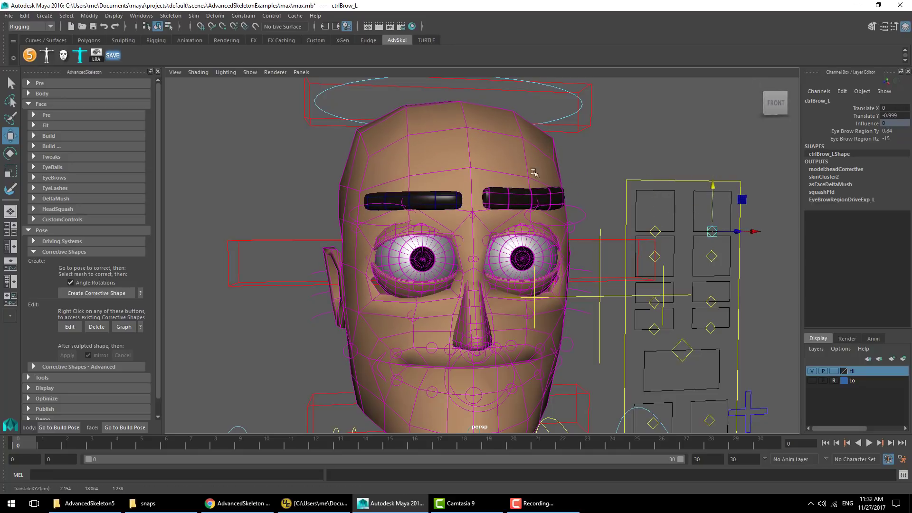
Vary the Envelope of the head's headCorrective blend shape down to 0 to compare the face without its corrective shapes.
{"action": "left_click", "coordinate": [515, 161]}
{"action": "left_click", "coordinate": [866, 247]}
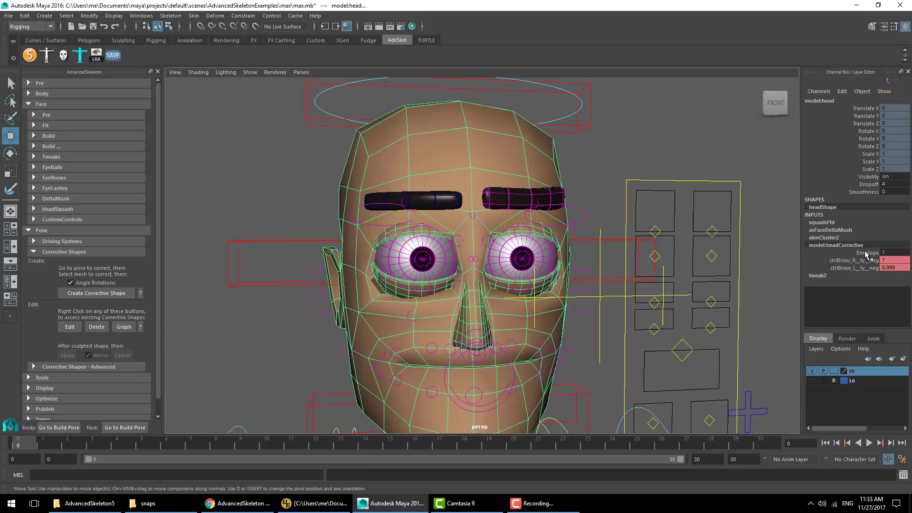
{"action": "left_click", "coordinate": [867, 253]}
{"action": "middle_click_drag", "start_coordinate": [643, 181], "coordinate": [628, 183]}
{"action": "key", "text": "ctrl+z"}
{"action": "left_click", "coordinate": [866, 253]}
{"action": "key", "text": "ctrl+z"}
{"action": "middle_click_drag", "start_coordinate": [708, 137], "coordinate": [694, 152]}
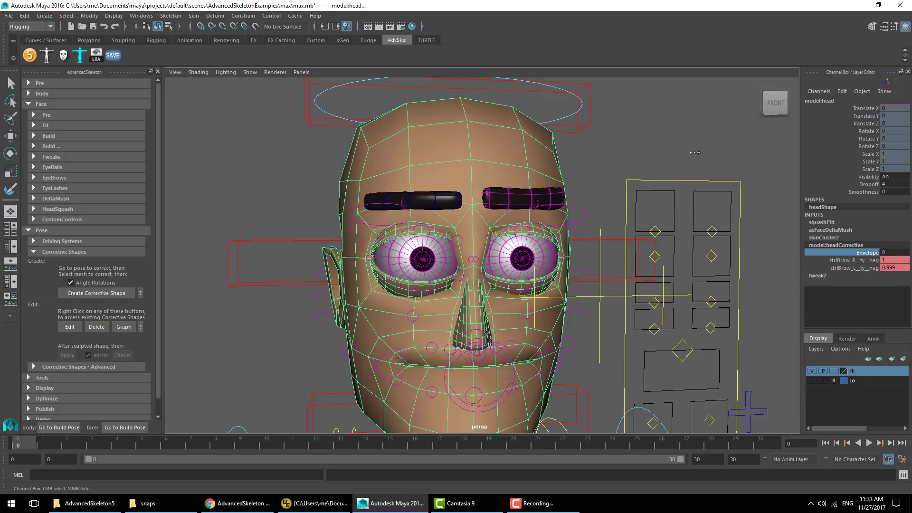
Return the face to its build pose and look over the finished character rig from the side and front.
{"action": "scroll", "coordinate": [560, 298], "scroll_direction": "down", "scroll_amount": 4}
{"action": "left_click_drag", "start_coordinate": [561, 297], "coordinate": [116, 295], "text": "alt"}
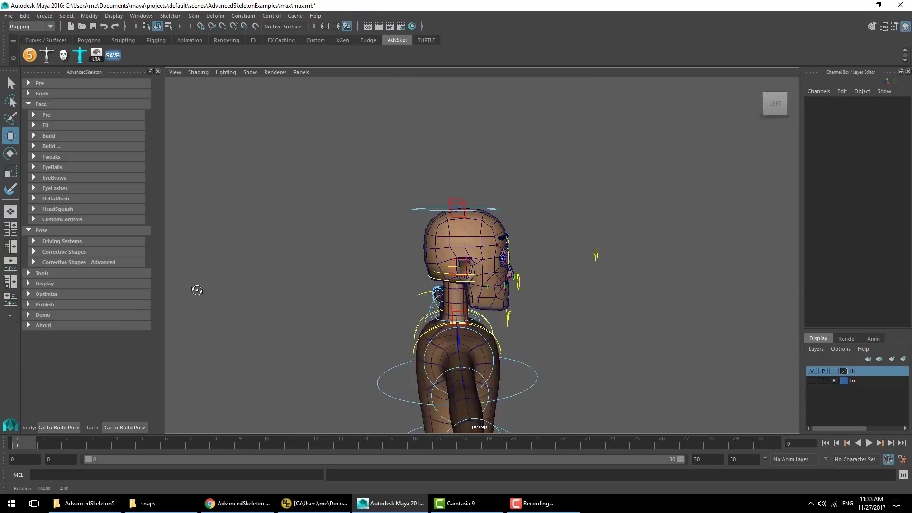
{"action": "scroll", "coordinate": [507, 353], "scroll_direction": "down", "scroll_amount": 4}
{"action": "middle_click_drag", "start_coordinate": [507, 353], "coordinate": [501, 267], "text": "alt"}
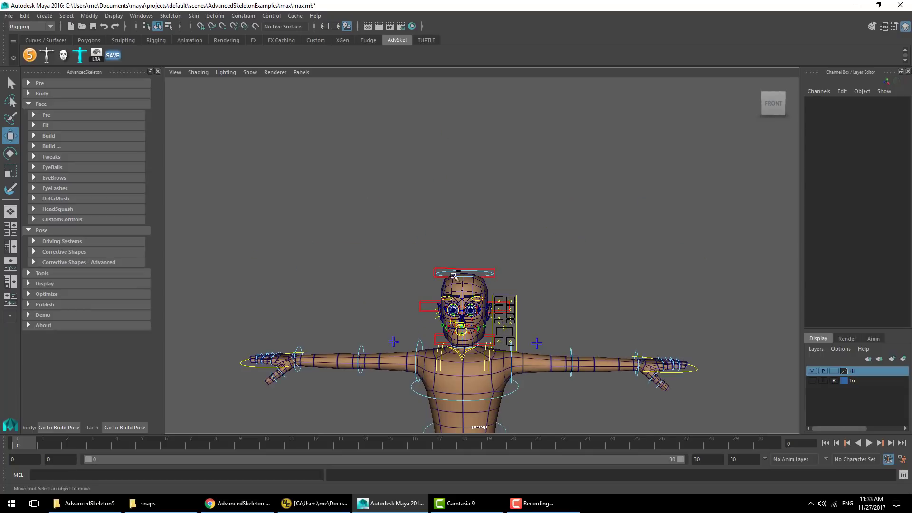
{"action": "scroll", "coordinate": [537, 332], "scroll_direction": "up", "scroll_amount": 5}
{"action": "scroll", "coordinate": [602, 365], "scroll_direction": "down", "scroll_amount": 8}
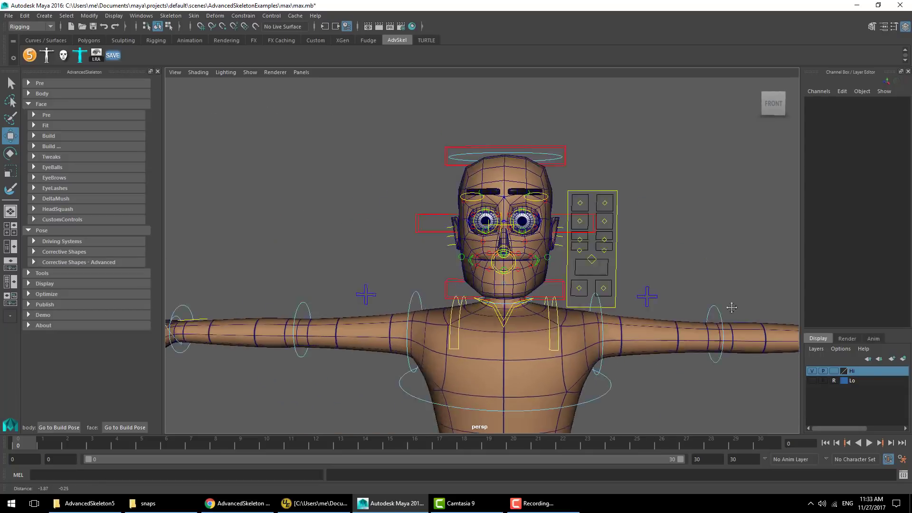